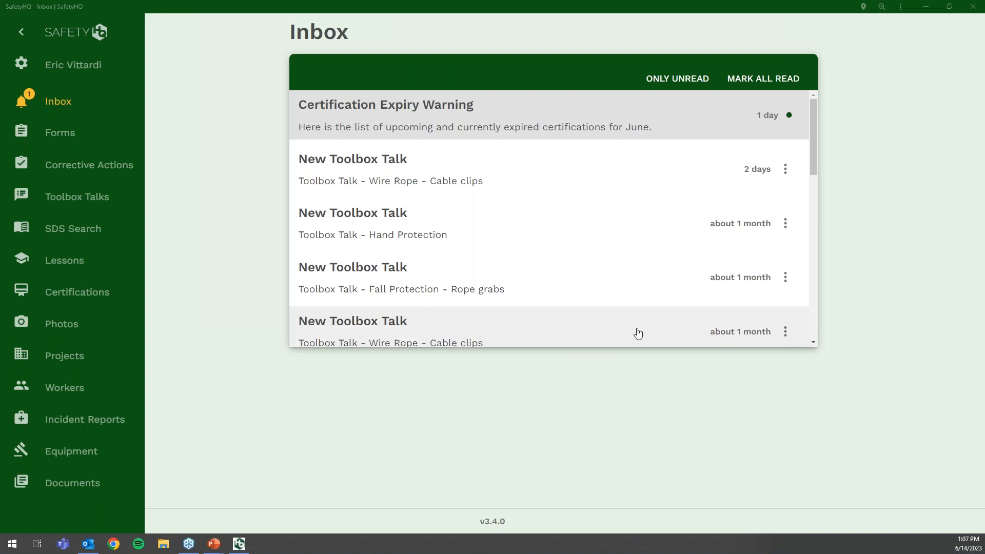
- Show the Jobsite Hazard Assessment (JHA) entries in a maximized window with the labelled navigation drawer open
{"action": "left_click", "coordinate": [948, 7]}
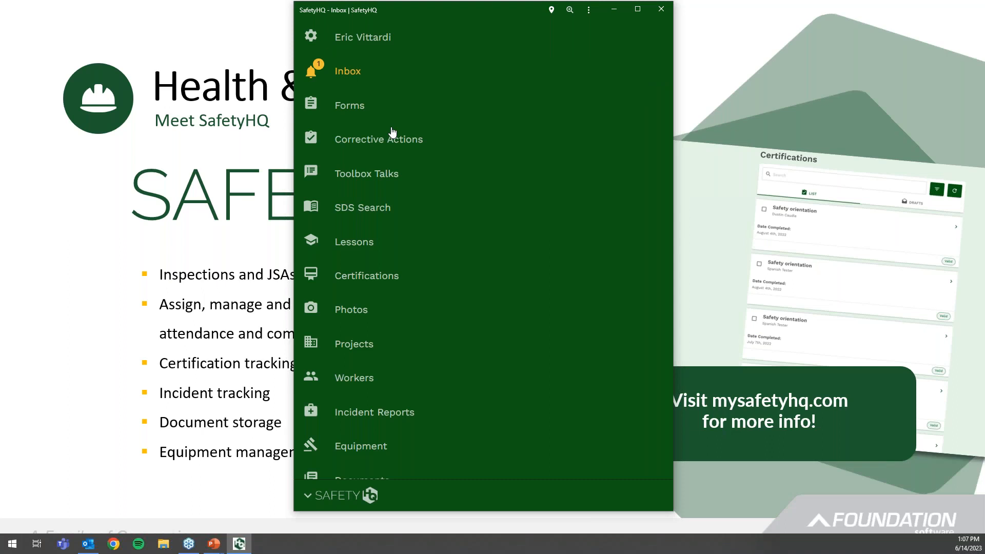
{"action": "left_click", "coordinate": [349, 105]}
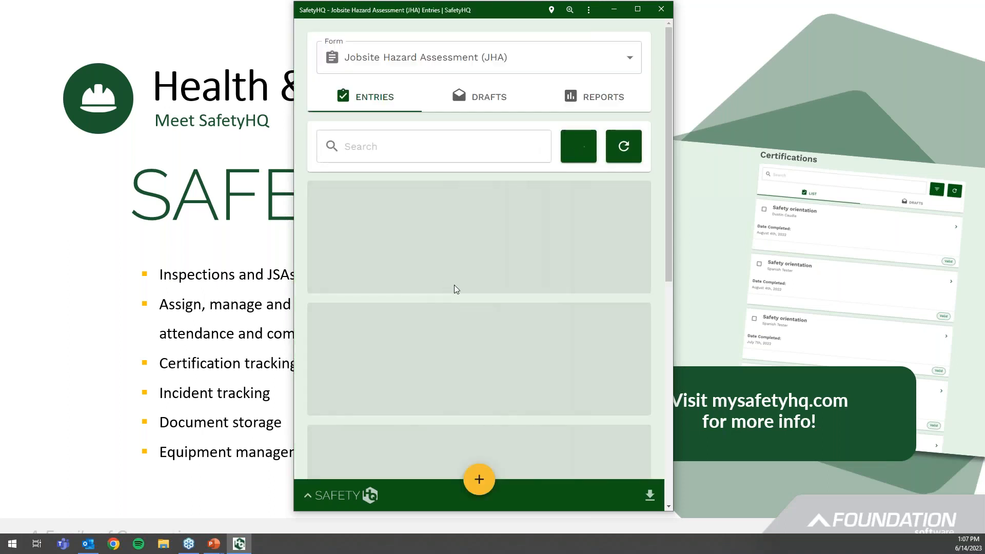
{"action": "left_click", "coordinate": [637, 10]}
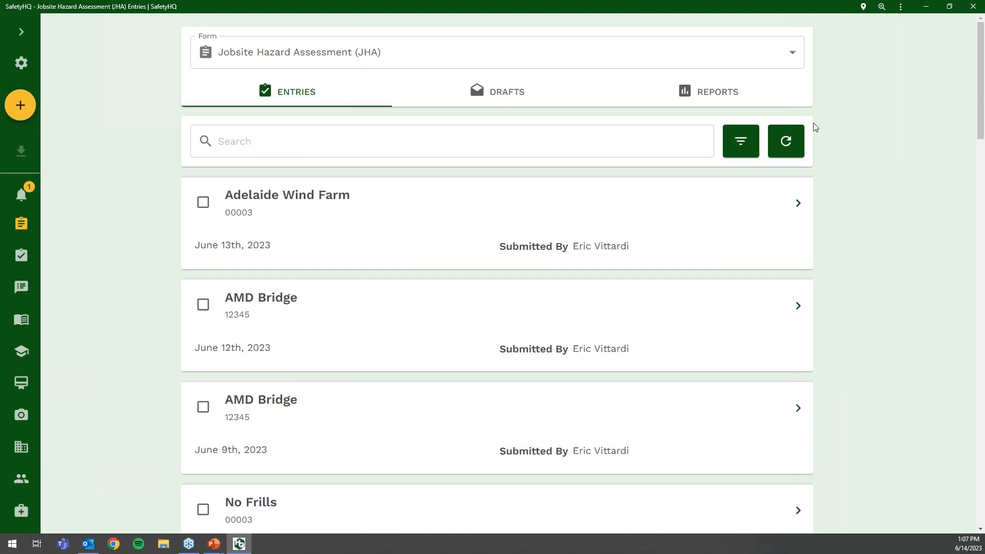
{"action": "left_click", "coordinate": [24, 34]}
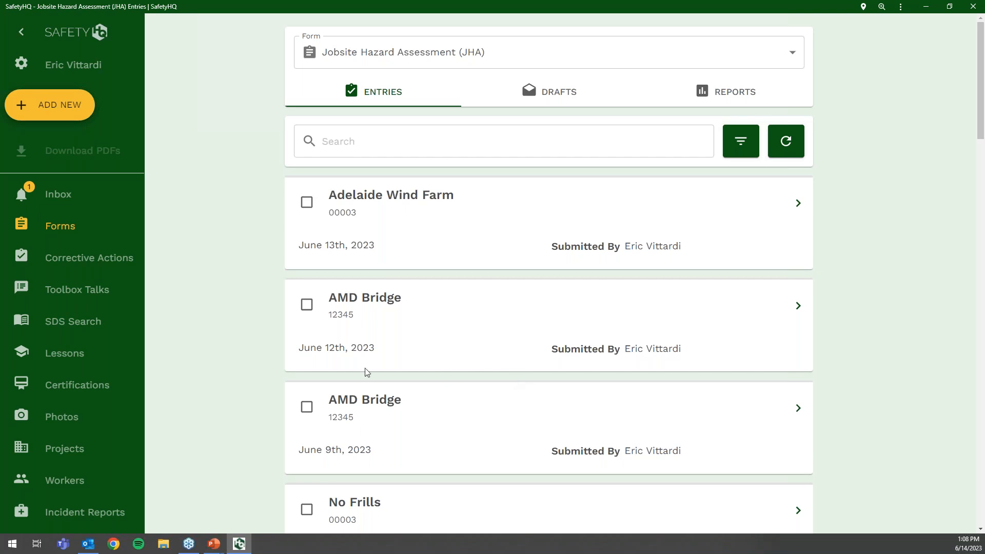
- Switch to the Toolbox Talks library and scroll down to the Safe Setup of Heavy Equipment talk
{"action": "left_click", "coordinate": [72, 291]}
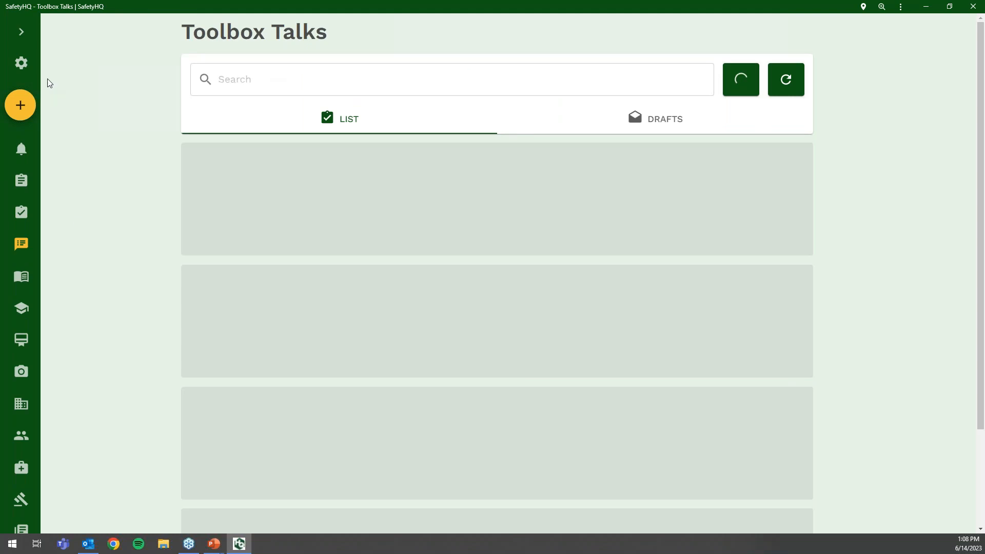
{"action": "left_click", "coordinate": [23, 35]}
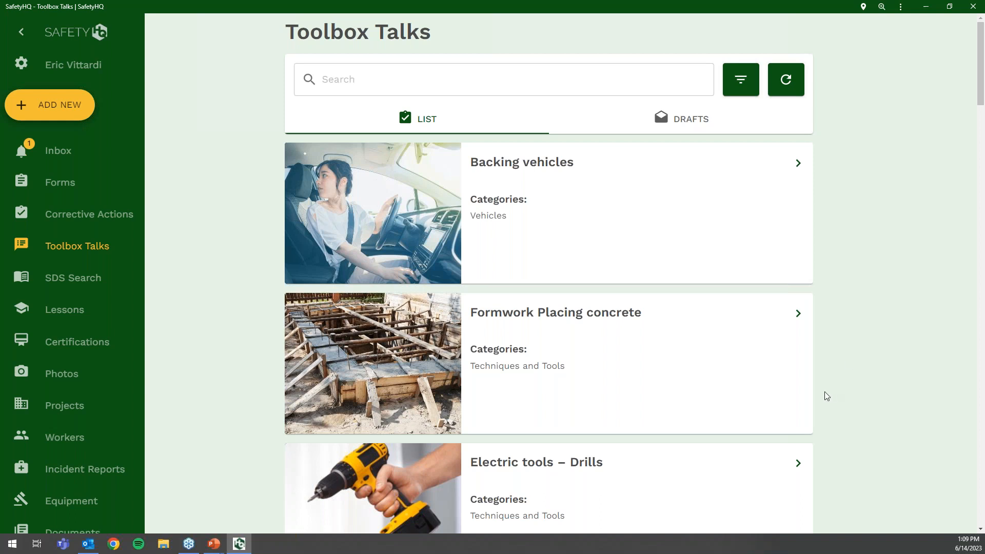
{"action": "scroll", "coordinate": [824, 392], "scroll_direction": "down", "scroll_amount": 10}
{"action": "scroll", "coordinate": [823, 391], "scroll_direction": "down", "scroll_amount": 18}
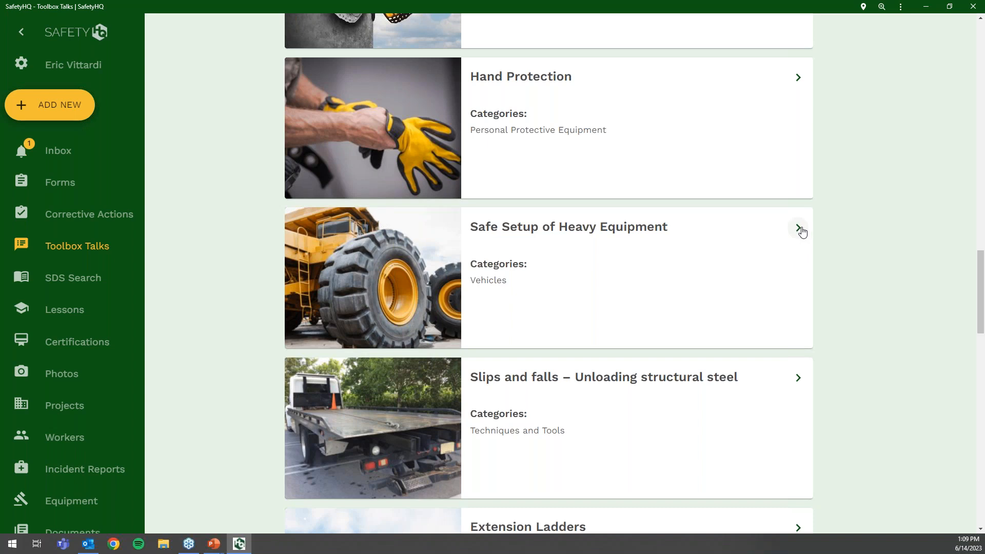
{"action": "left_click", "coordinate": [798, 229]}
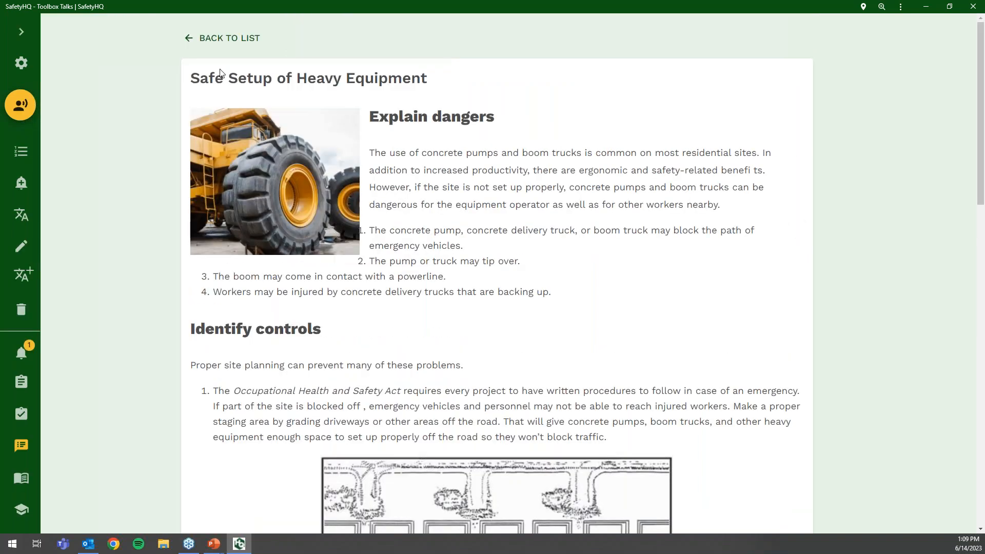
- Translate the Safe Setup of Heavy Equipment talk to Español, then back to English
{"action": "left_click", "coordinate": [22, 32]}
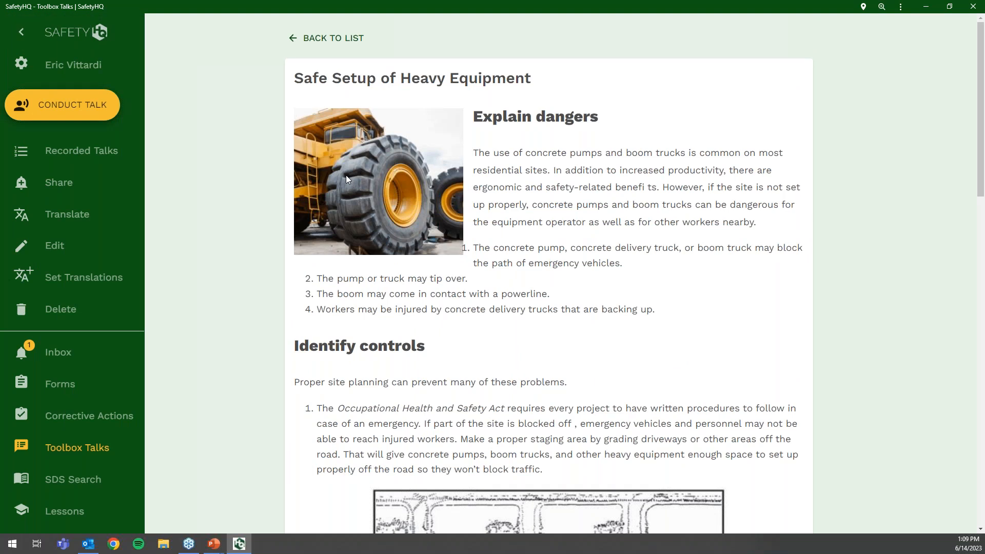
{"action": "left_click", "coordinate": [67, 218]}
{"action": "left_click", "coordinate": [438, 302]}
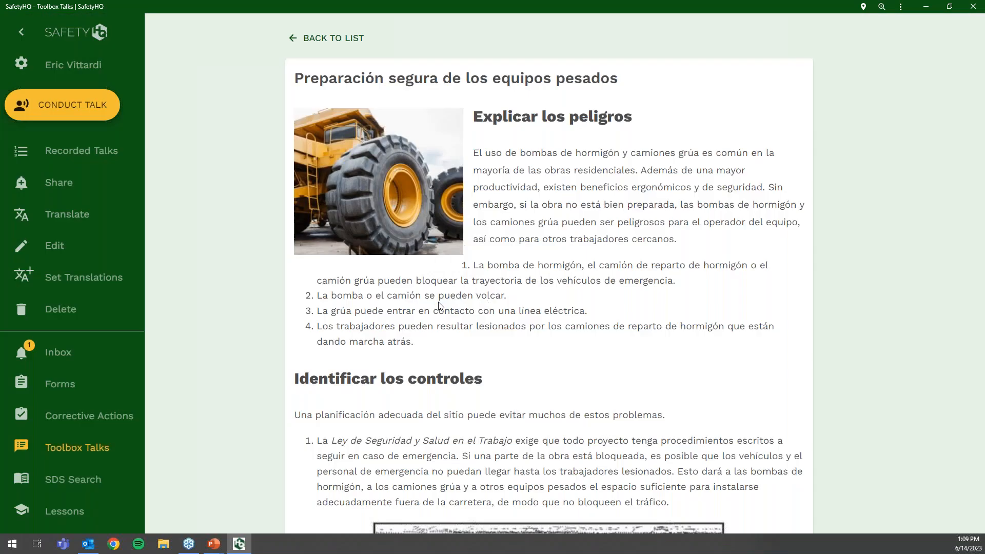
{"action": "left_click", "coordinate": [74, 221]}
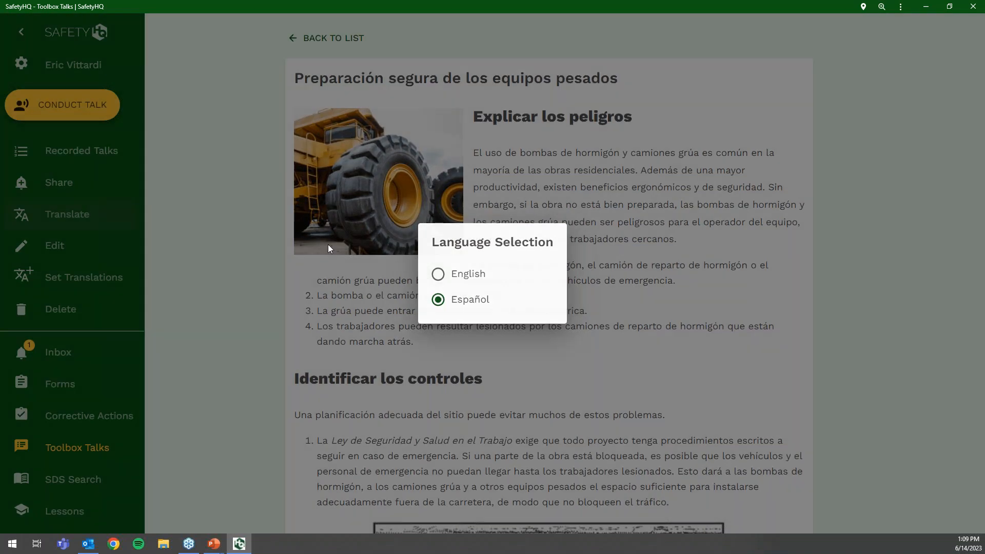
{"action": "left_click", "coordinate": [438, 273]}
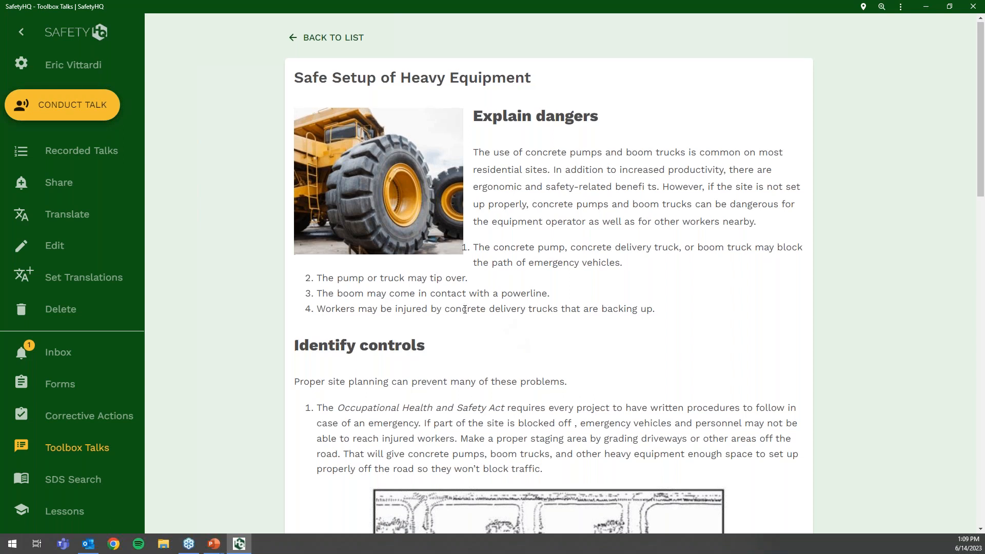
{"action": "scroll", "coordinate": [464, 308], "scroll_direction": "down", "scroll_amount": 5}
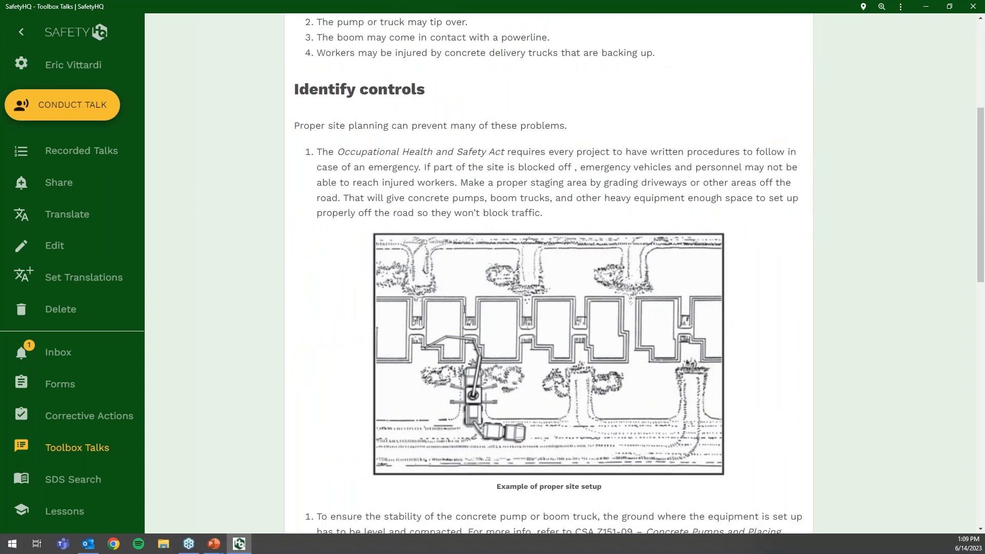
{"action": "scroll", "coordinate": [464, 309], "scroll_direction": "up", "scroll_amount": 5}
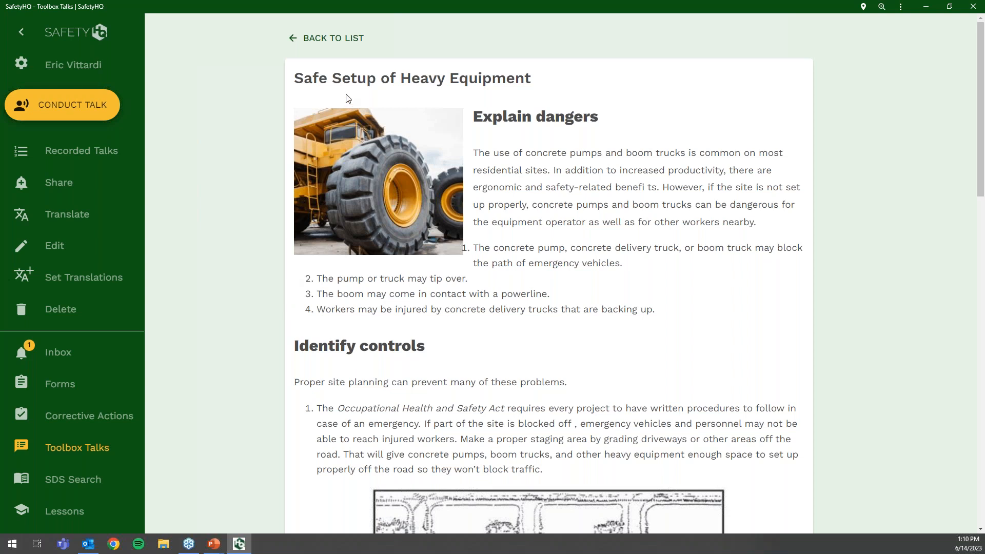
- Share the talk with Foreman and Crew Leader, sent On A Scheduled Date
{"action": "left_click", "coordinate": [54, 195]}
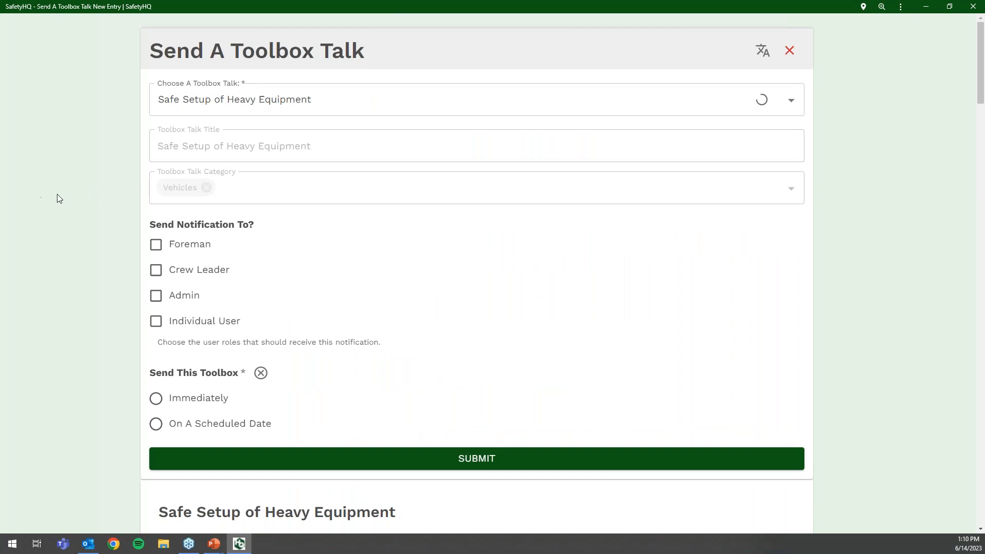
{"action": "left_click", "coordinate": [156, 246]}
{"action": "left_click", "coordinate": [159, 275]}
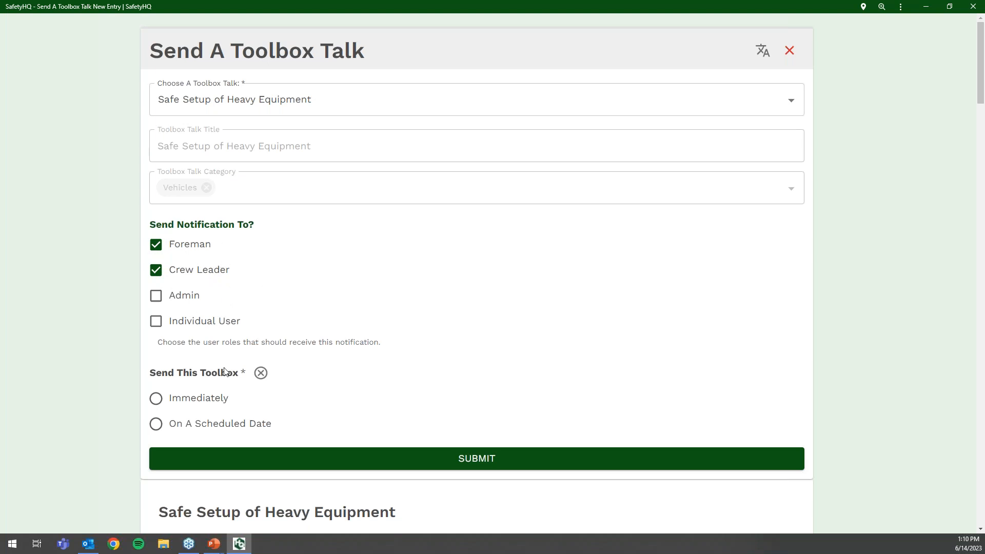
{"action": "left_click", "coordinate": [156, 398]}
{"action": "left_click", "coordinate": [155, 424]}
- Set the send date to June 19, 2023 at 07:00 and submit the schedule
{"action": "scroll", "coordinate": [258, 409], "scroll_direction": "down", "scroll_amount": 2}
{"action": "left_click", "coordinate": [256, 361]}
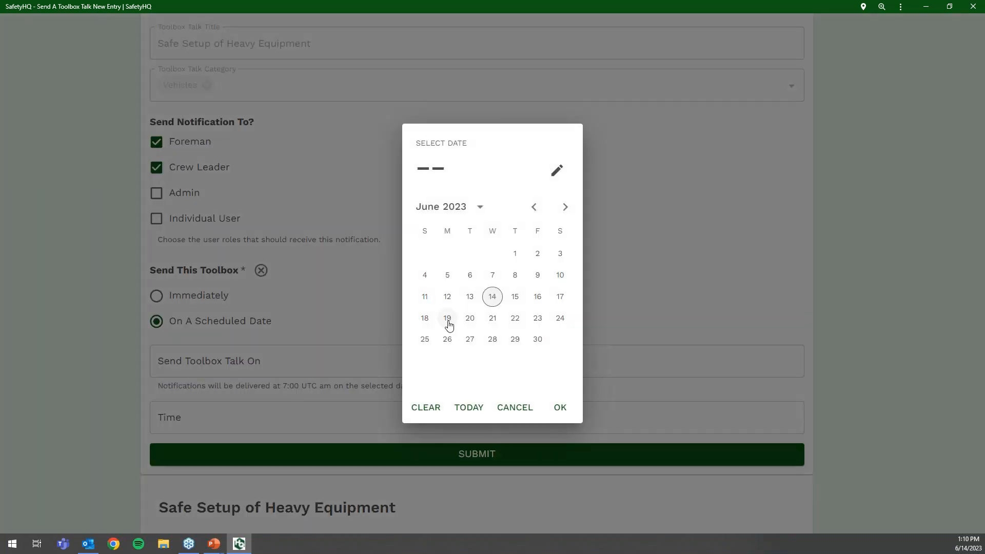
{"action": "left_click", "coordinate": [447, 319]}
{"action": "left_click", "coordinate": [560, 407]}
{"action": "left_click", "coordinate": [293, 421]}
{"action": "left_click", "coordinate": [467, 343]}
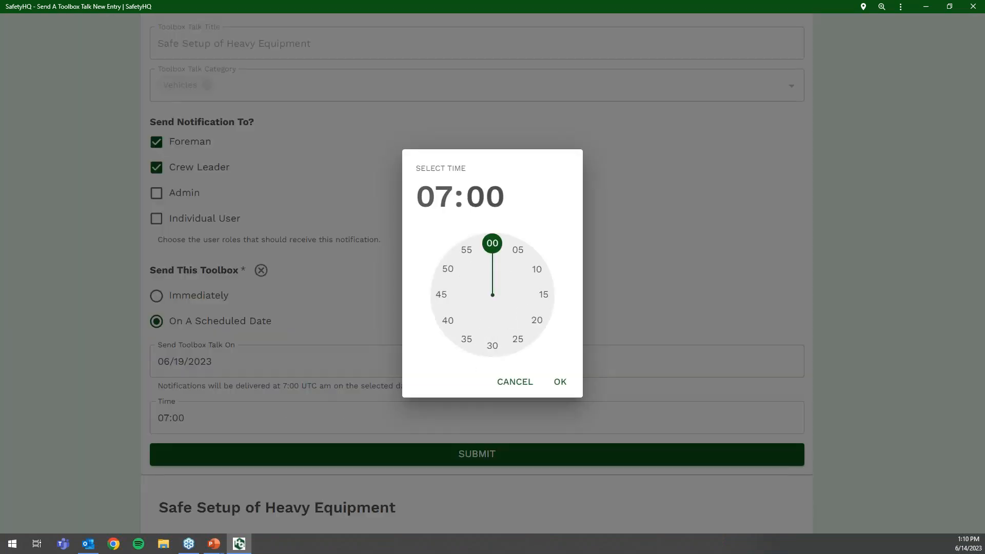
{"action": "left_click", "coordinate": [558, 383]}
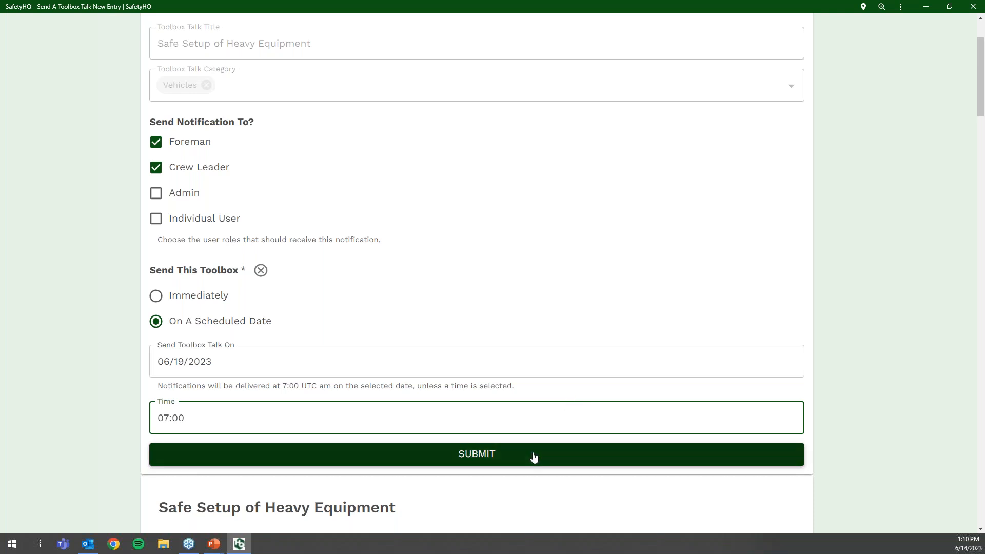
{"action": "scroll", "coordinate": [531, 456], "scroll_direction": "down", "scroll_amount": 3}
{"action": "scroll", "coordinate": [531, 457], "scroll_direction": "up", "scroll_amount": 3}
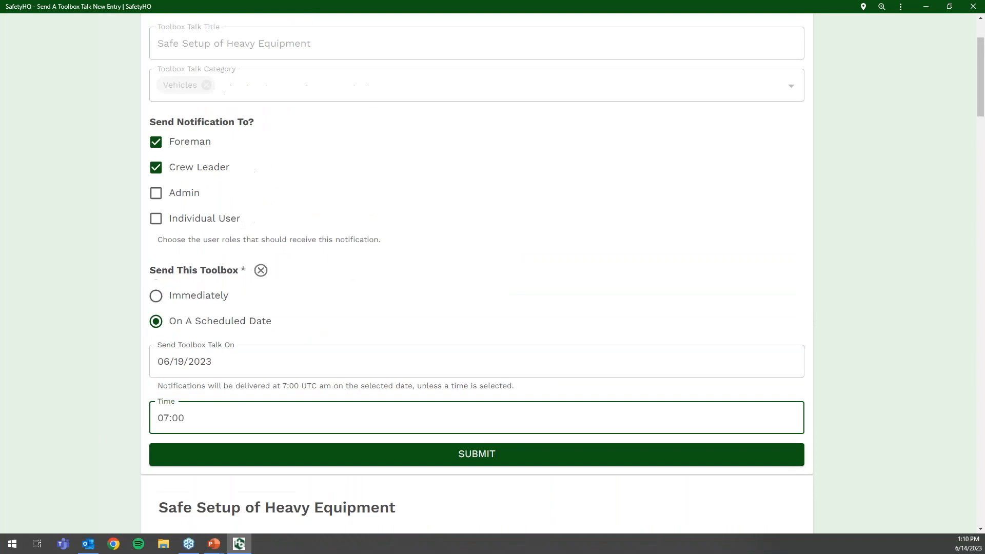
{"action": "left_click", "coordinate": [411, 458]}
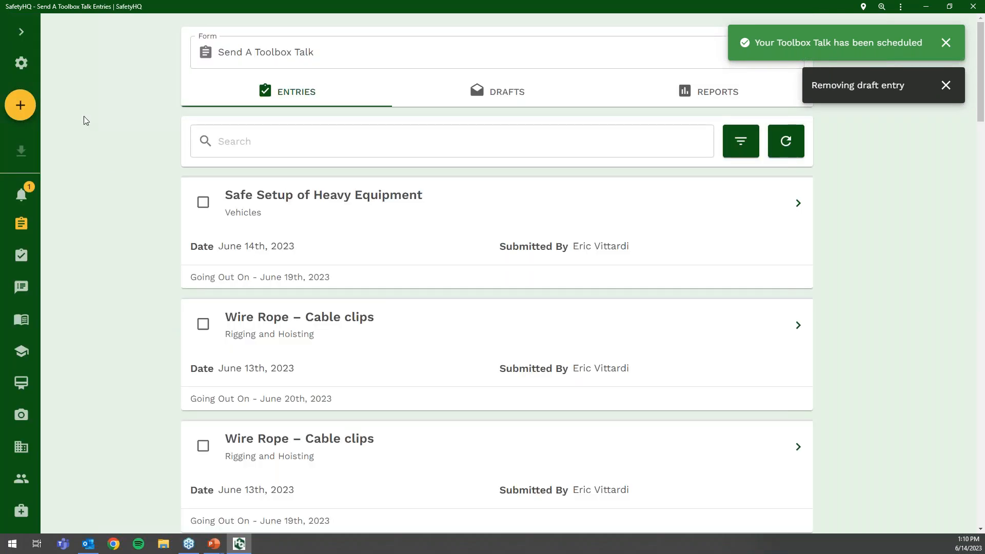
- Return to Toolbox Talks, dismiss the scheduled notice, and start recording the Safe Setup of Heavy Equipment talk
{"action": "left_click", "coordinate": [21, 39]}
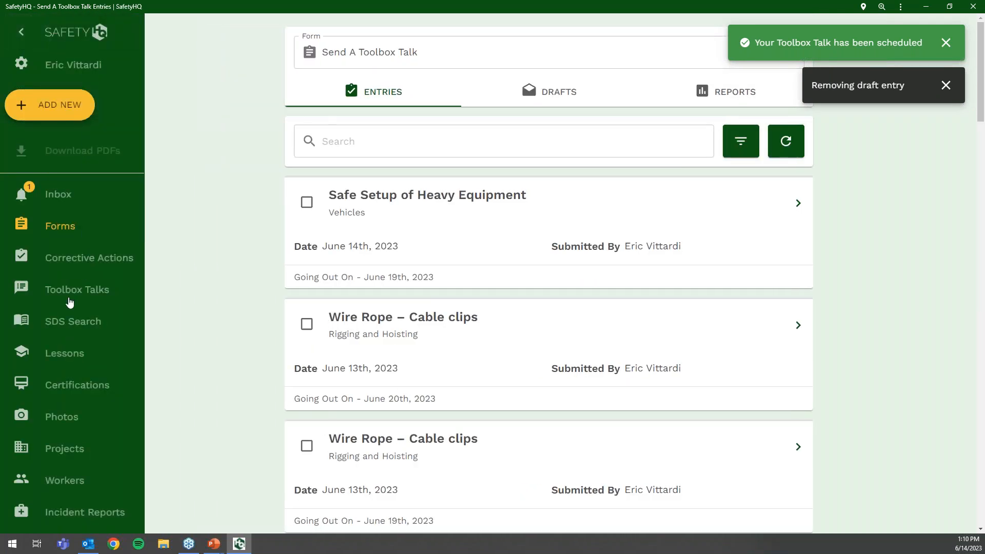
{"action": "left_click", "coordinate": [70, 301]}
{"action": "left_click", "coordinate": [20, 31]}
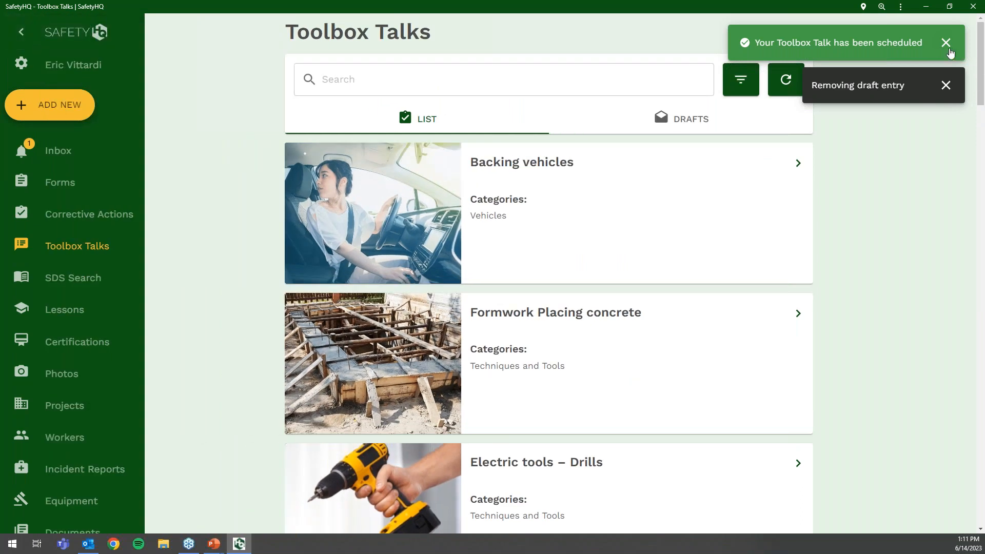
{"action": "left_click", "coordinate": [945, 43]}
{"action": "scroll", "coordinate": [631, 264], "scroll_direction": "down", "scroll_amount": 1}
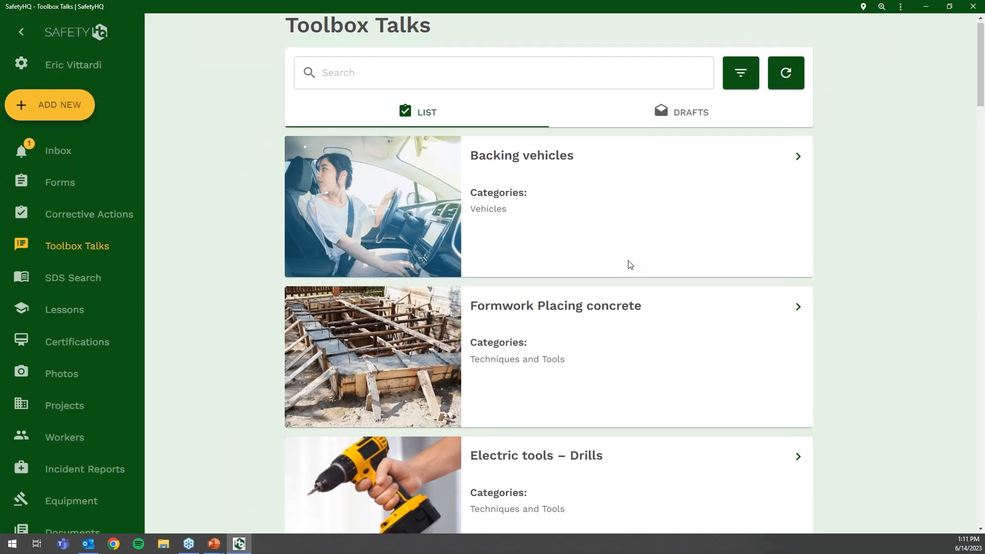
{"action": "scroll", "coordinate": [630, 265], "scroll_direction": "down", "scroll_amount": 15}
{"action": "scroll", "coordinate": [777, 349], "scroll_direction": "down", "scroll_amount": 5}
{"action": "left_click", "coordinate": [795, 333]}
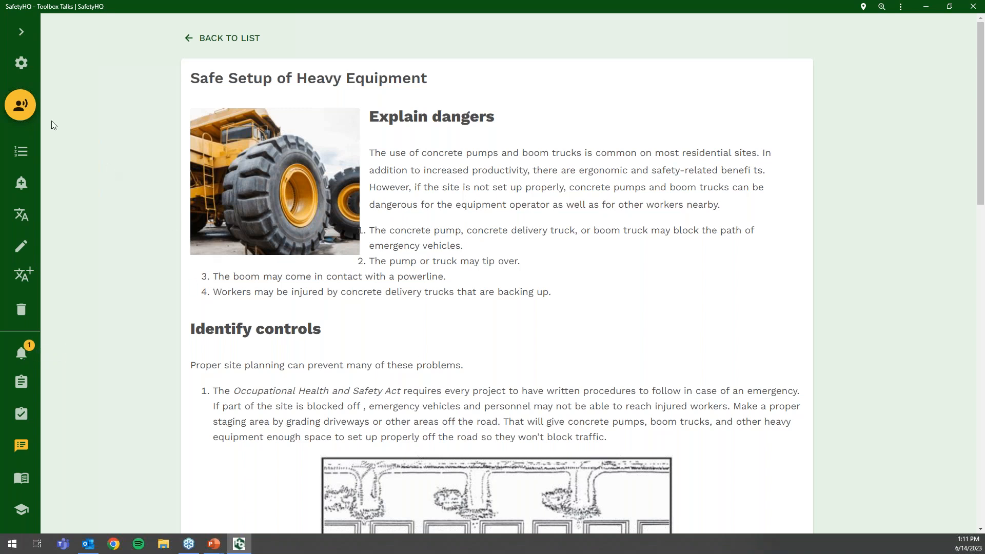
{"action": "left_click", "coordinate": [26, 106]}
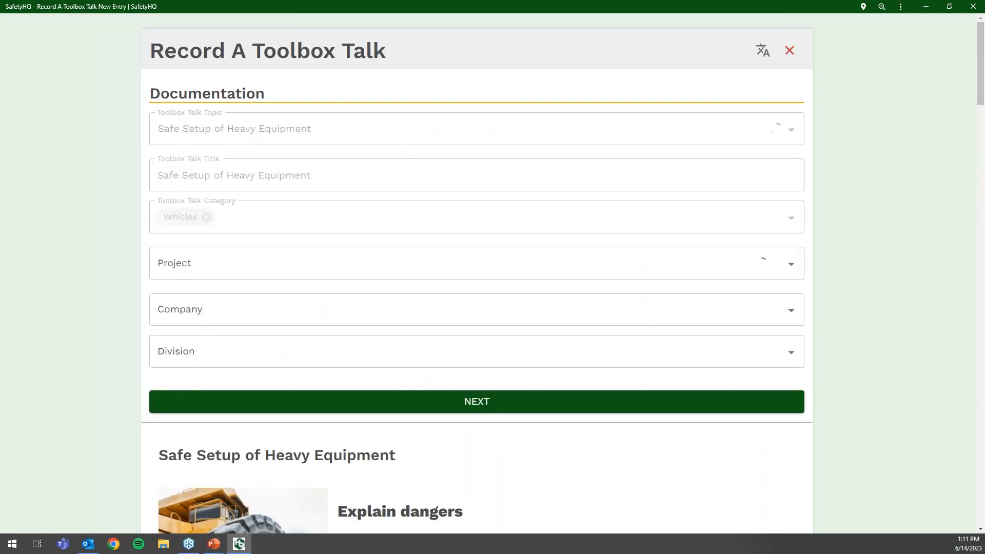
- Set the record's Project to AMD Bridge - 12345, which fills Company Jacks Electric and Division Industrial
{"action": "left_click", "coordinate": [279, 265]}
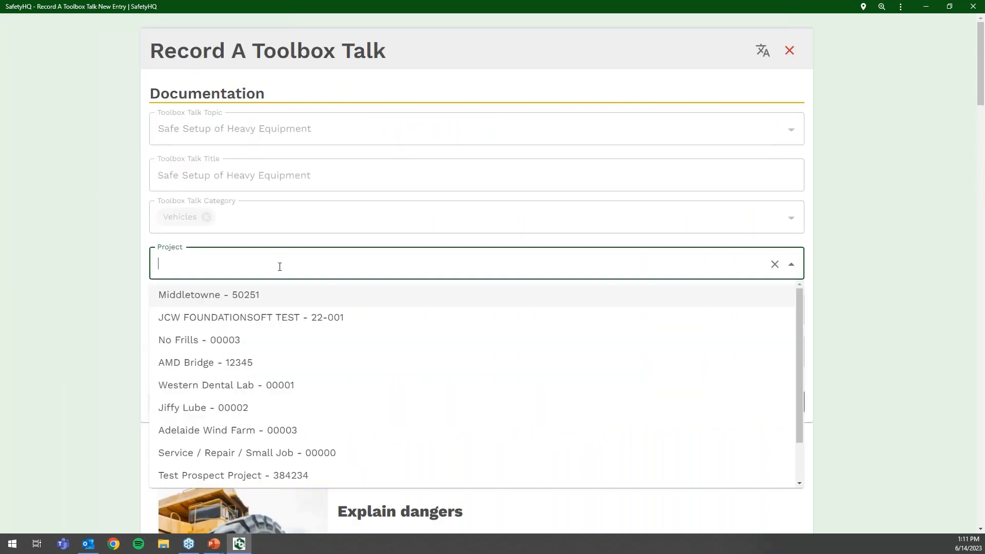
{"action": "left_click", "coordinate": [265, 373]}
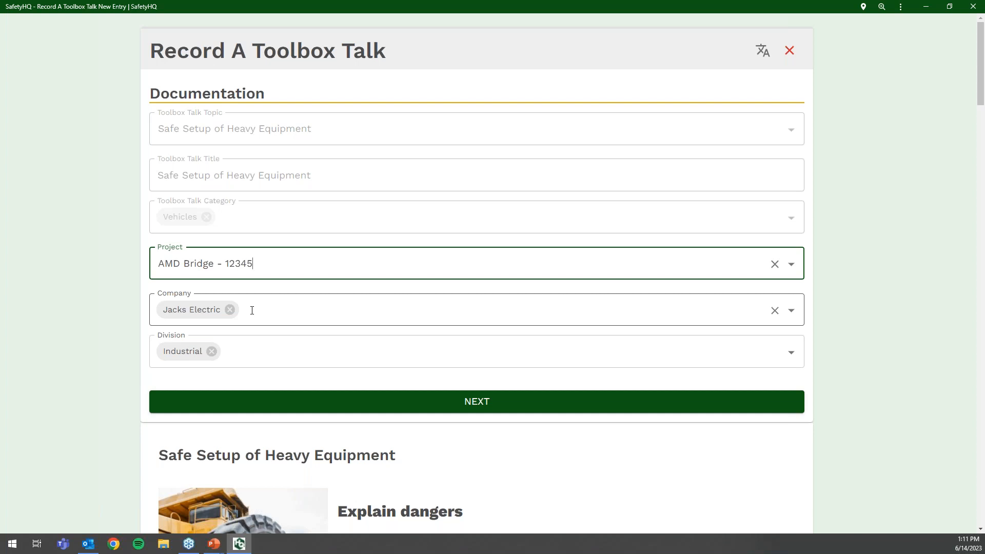
{"action": "scroll", "coordinate": [490, 377], "scroll_direction": "down", "scroll_amount": 1}
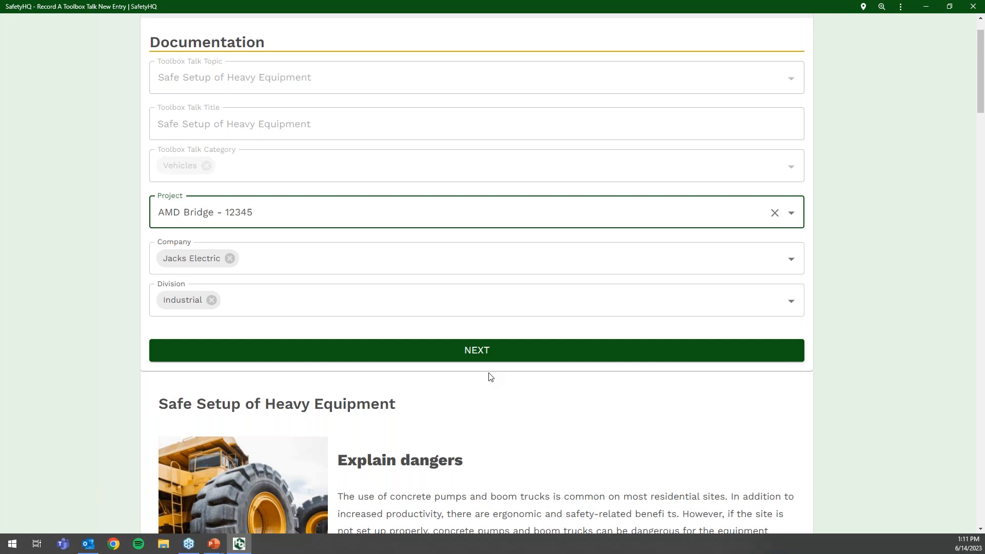
{"action": "scroll", "coordinate": [486, 376], "scroll_direction": "up", "scroll_amount": 1}
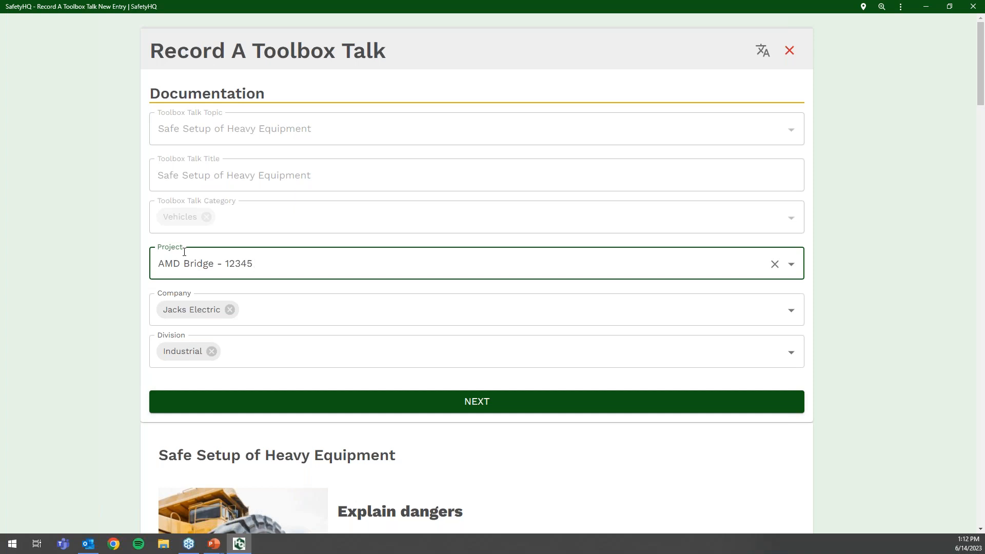
- Continue to the signature page and draw the Foreman Signature
{"action": "left_click", "coordinate": [466, 407]}
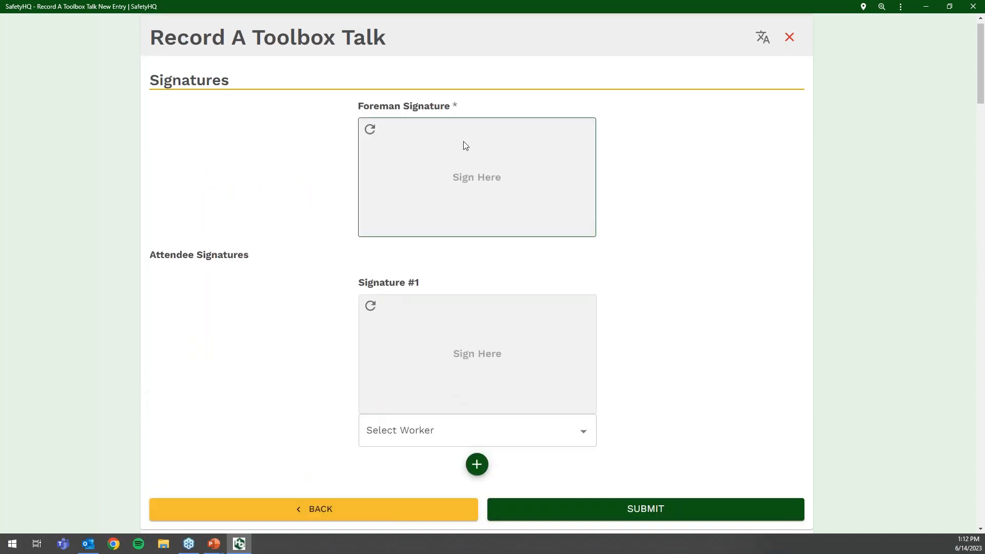
{"action": "scroll", "coordinate": [444, 174], "scroll_direction": "down", "scroll_amount": 9}
{"action": "scroll", "coordinate": [460, 207], "scroll_direction": "up", "scroll_amount": 5}
{"action": "scroll", "coordinate": [393, 160], "scroll_direction": "up", "scroll_amount": 4}
{"action": "mouse_move", "coordinate": [421, 151]}
{"action": "left_mouse_down"}
{"action": "mouse_move", "coordinate": [380, 237]}
{"action": "mouse_move", "coordinate": [471, 177]}
{"action": "mouse_move", "coordinate": [527, 201]}
{"action": "left_mouse_up"}
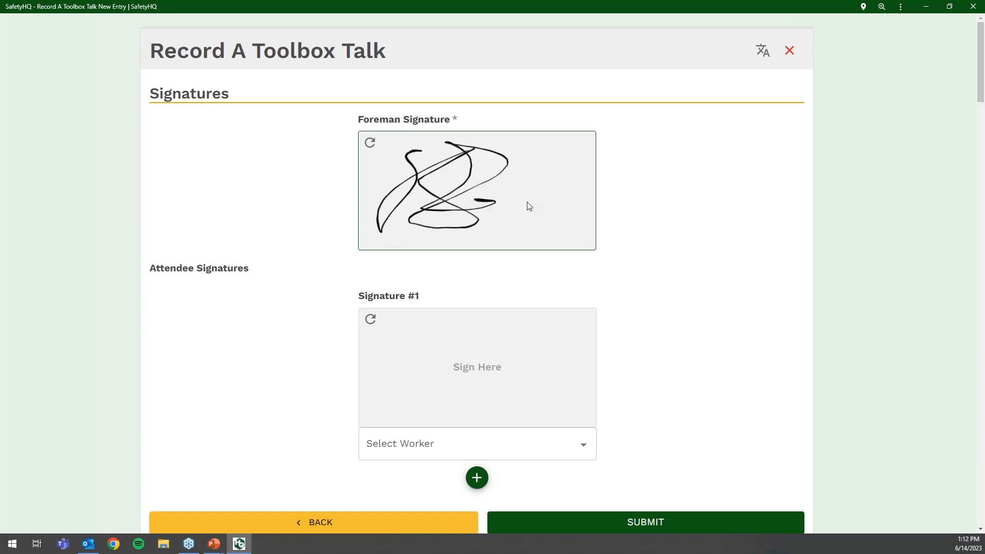
- Choose the first attendee from the worker list and draw Signature #1
{"action": "left_click", "coordinate": [420, 448]}
{"action": "scroll", "coordinate": [422, 385], "scroll_direction": "down", "scroll_amount": 3}
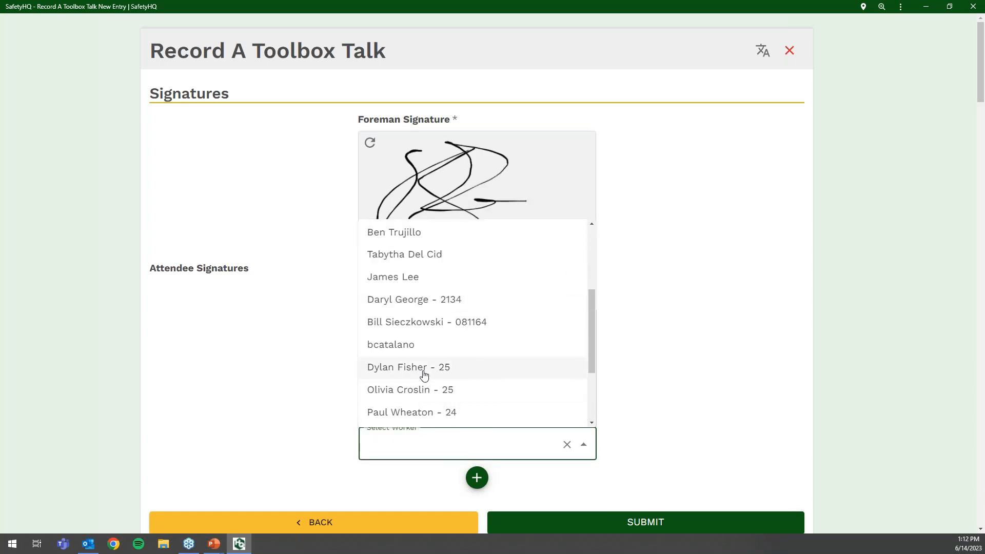
{"action": "left_click", "coordinate": [424, 372]}
{"action": "mouse_move", "coordinate": [391, 371]}
{"action": "left_mouse_down"}
{"action": "mouse_move", "coordinate": [409, 383]}
{"action": "mouse_move", "coordinate": [439, 346]}
{"action": "mouse_move", "coordinate": [504, 332]}
{"action": "mouse_move", "coordinate": [440, 404]}
{"action": "mouse_move", "coordinate": [527, 353]}
{"action": "left_mouse_up"}
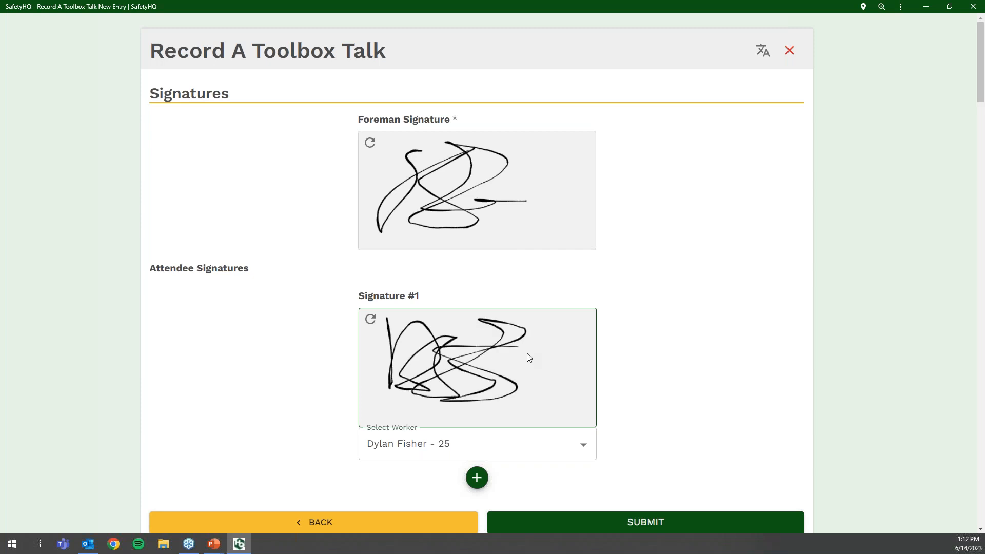
- Add Signature #2 for a worker found by name search, sign it, and submit the record
{"action": "left_click", "coordinate": [476, 478]}
{"action": "left_click", "coordinate": [576, 444]}
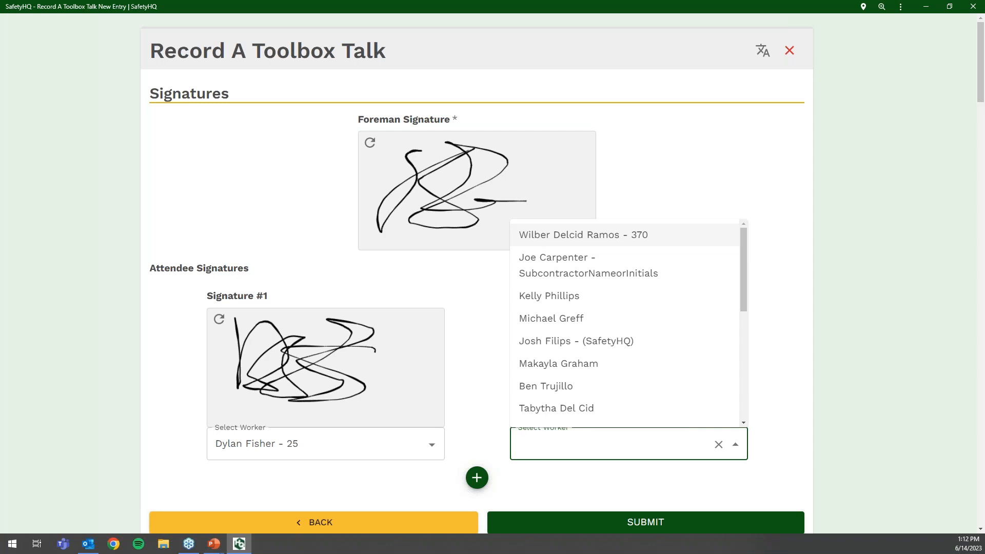
{"action": "type", "text": "jo"}
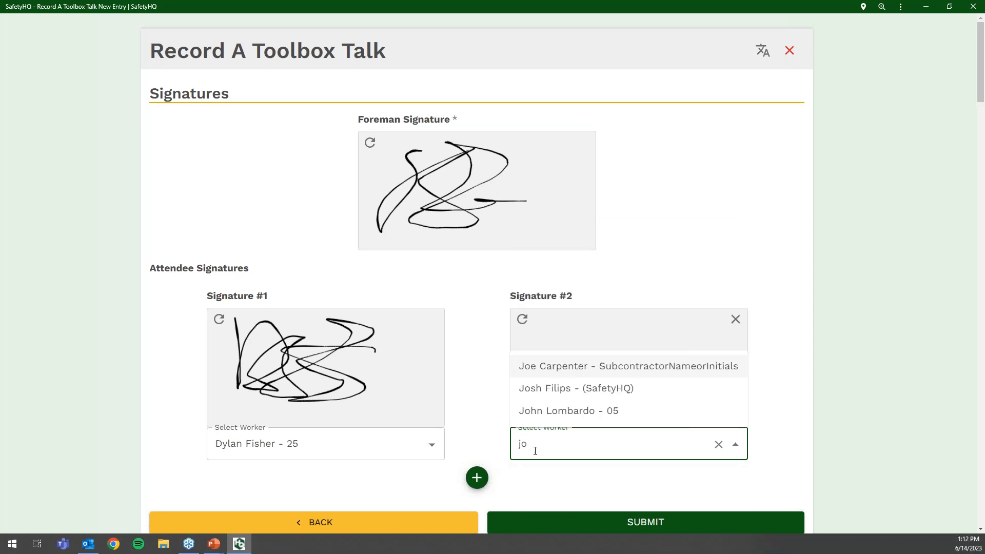
{"action": "left_click", "coordinate": [554, 392]}
{"action": "left_click_drag", "start_coordinate": [549, 327], "coordinate": [543, 405]}
{"action": "left_click_drag", "start_coordinate": [536, 367], "coordinate": [588, 330]}
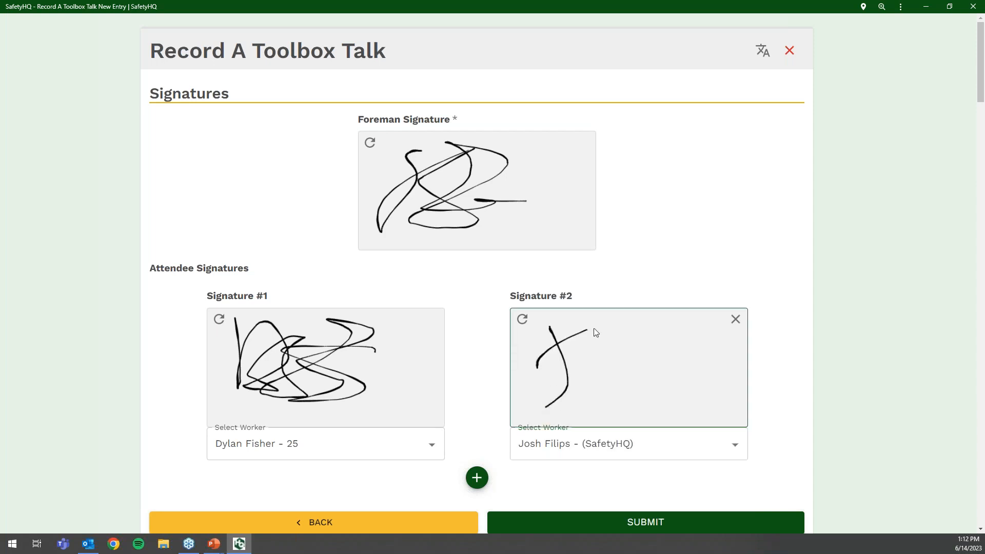
{"action": "mouse_move", "coordinate": [577, 377]}
{"action": "left_mouse_down"}
{"action": "mouse_move", "coordinate": [623, 336]}
{"action": "mouse_move", "coordinate": [681, 332]}
{"action": "mouse_move", "coordinate": [588, 398]}
{"action": "mouse_move", "coordinate": [662, 387]}
{"action": "left_mouse_up"}
{"action": "scroll", "coordinate": [796, 392], "scroll_direction": "down", "scroll_amount": 2}
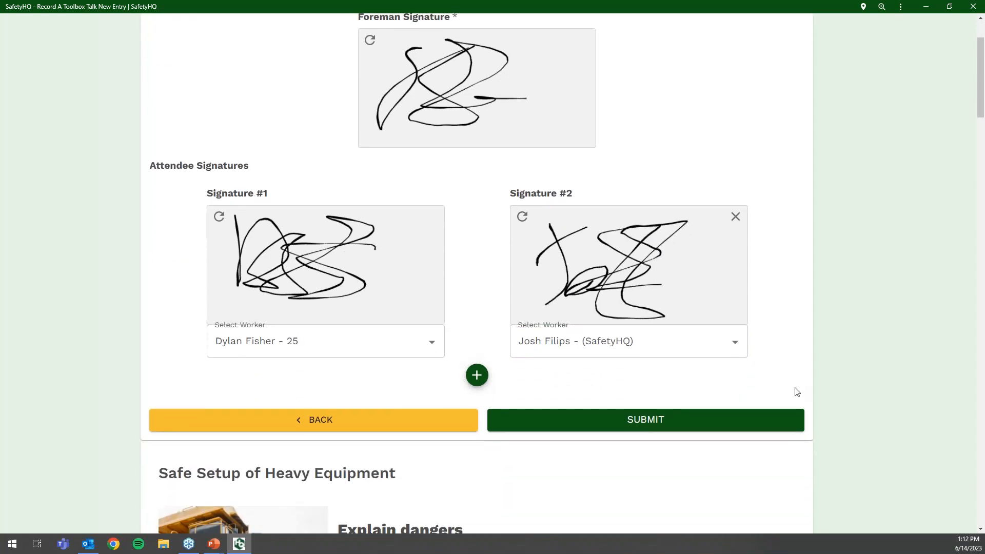
{"action": "left_click", "coordinate": [560, 429]}
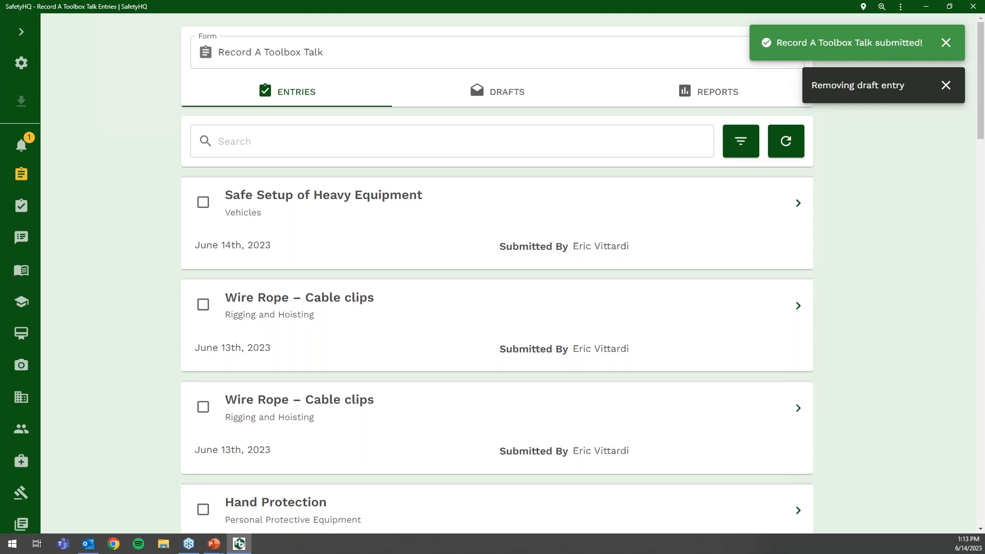
- Dismiss the notices, review the submitted Safe Setup of Heavy Equipment entry, and download it as a PDF
{"action": "left_click", "coordinate": [945, 43]}
{"action": "left_click", "coordinate": [946, 44]}
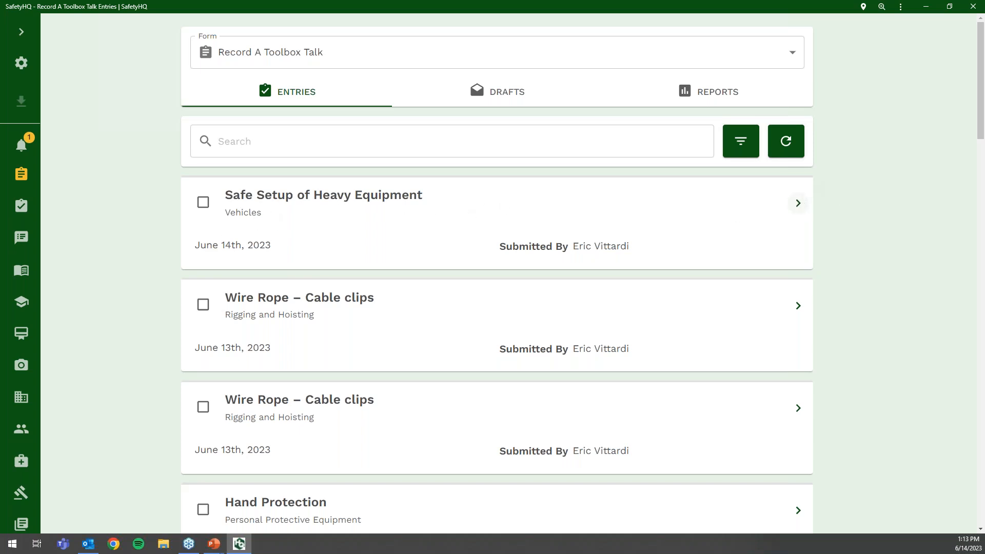
{"action": "left_click", "coordinate": [799, 203]}
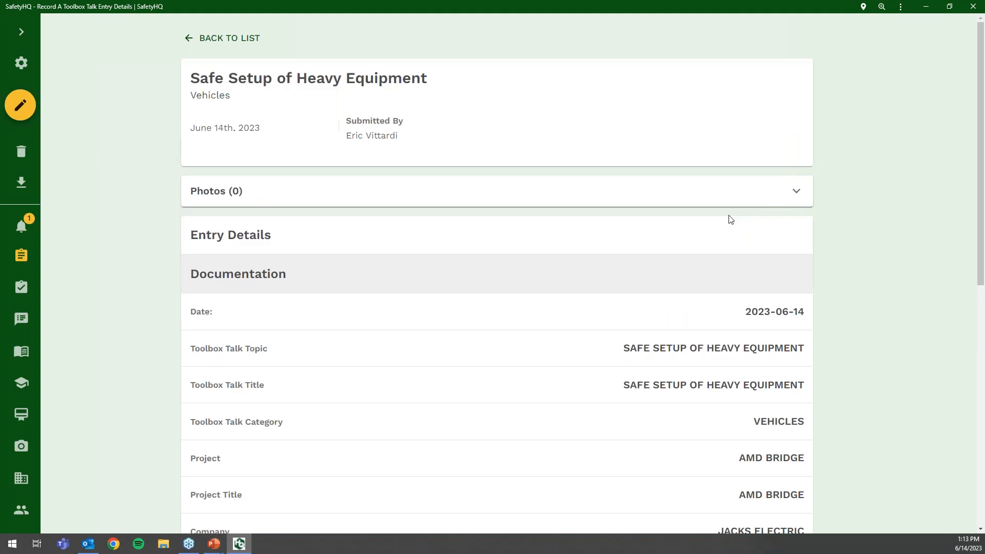
{"action": "scroll", "coordinate": [718, 226], "scroll_direction": "down", "scroll_amount": 8}
{"action": "scroll", "coordinate": [716, 227], "scroll_direction": "down", "scroll_amount": 2}
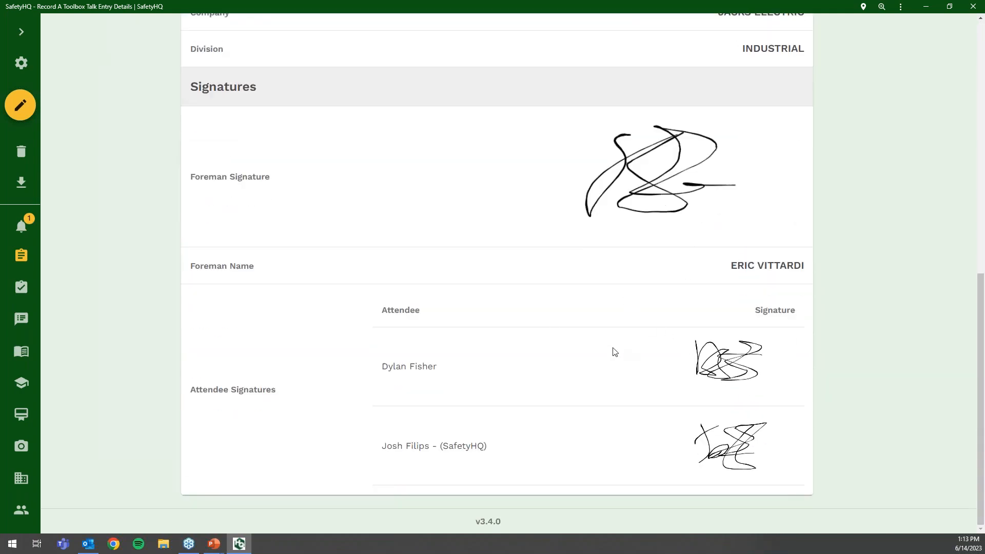
{"action": "scroll", "coordinate": [614, 351], "scroll_direction": "up", "scroll_amount": 10}
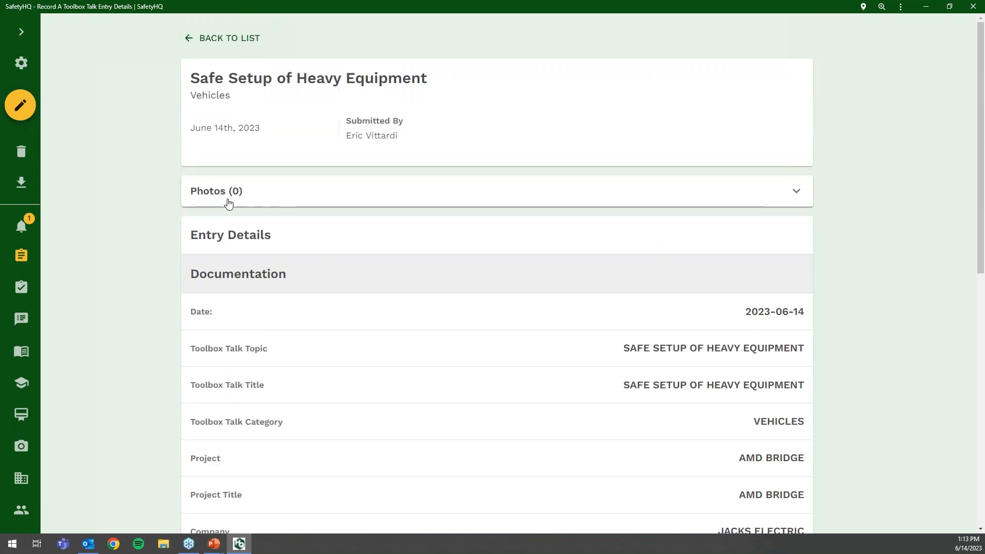
{"action": "scroll", "coordinate": [228, 203], "scroll_direction": "down", "scroll_amount": 10}
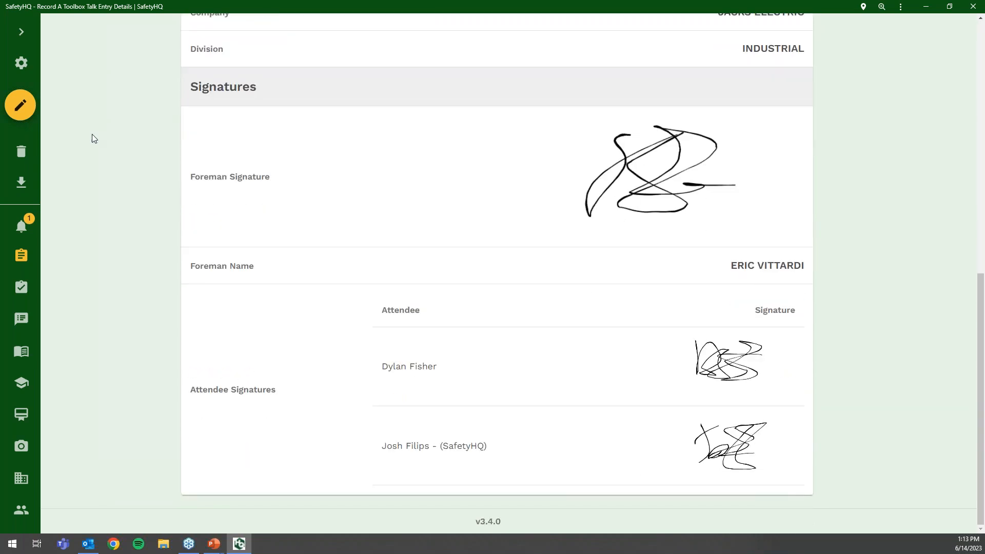
{"action": "left_click", "coordinate": [21, 183]}
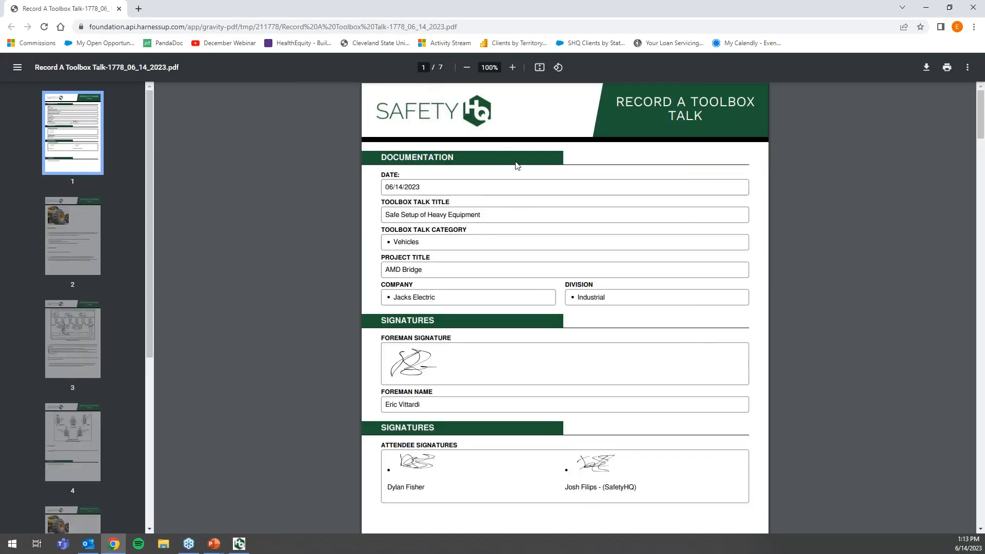
- Scroll through the Record A Toolbox Talk PDF's documentation and attendee signature pages
{"action": "scroll", "coordinate": [525, 193], "scroll_direction": "down", "scroll_amount": 10}
{"action": "scroll", "coordinate": [528, 193], "scroll_direction": "down", "scroll_amount": 4}
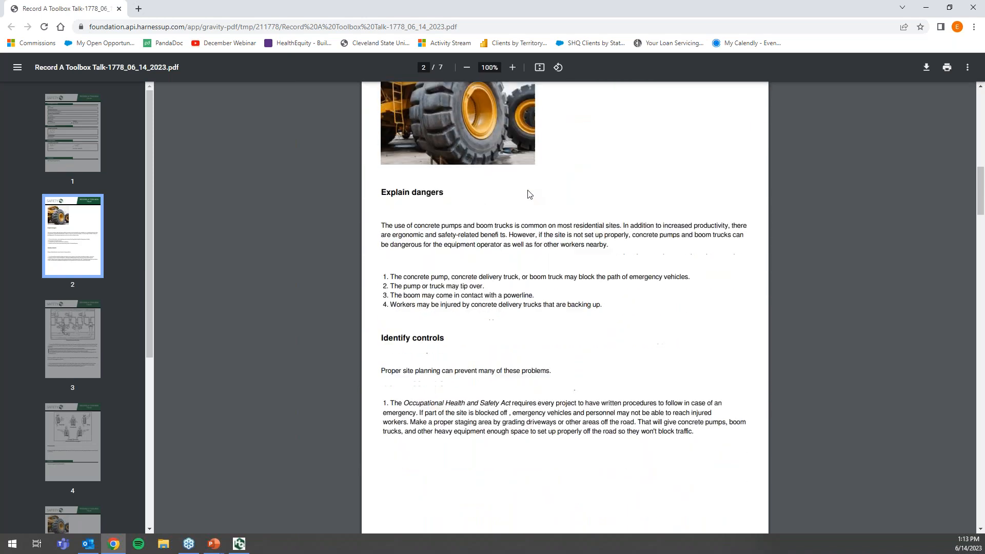
{"action": "scroll", "coordinate": [528, 193], "scroll_direction": "up", "scroll_amount": 7}
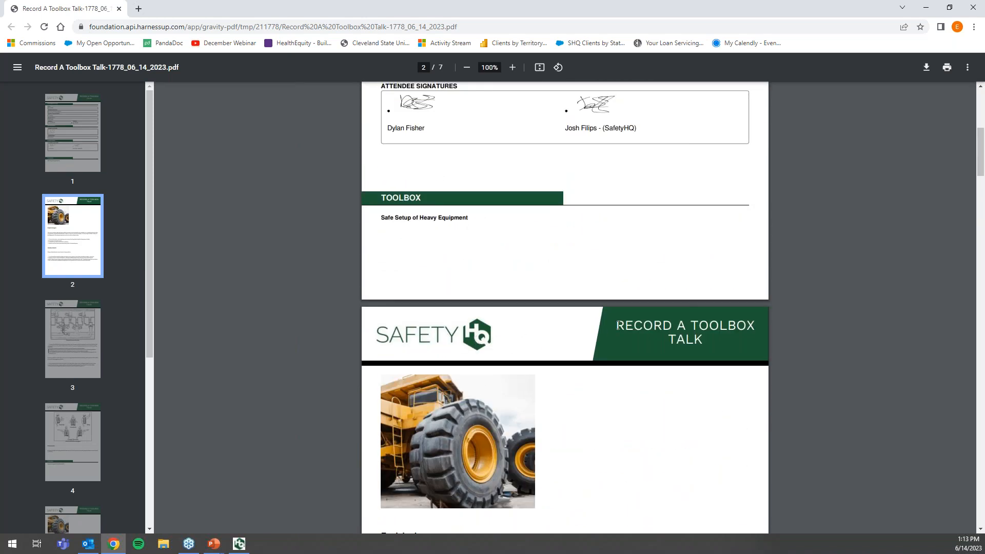
{"action": "scroll", "coordinate": [617, 325], "scroll_direction": "up", "scroll_amount": 7}
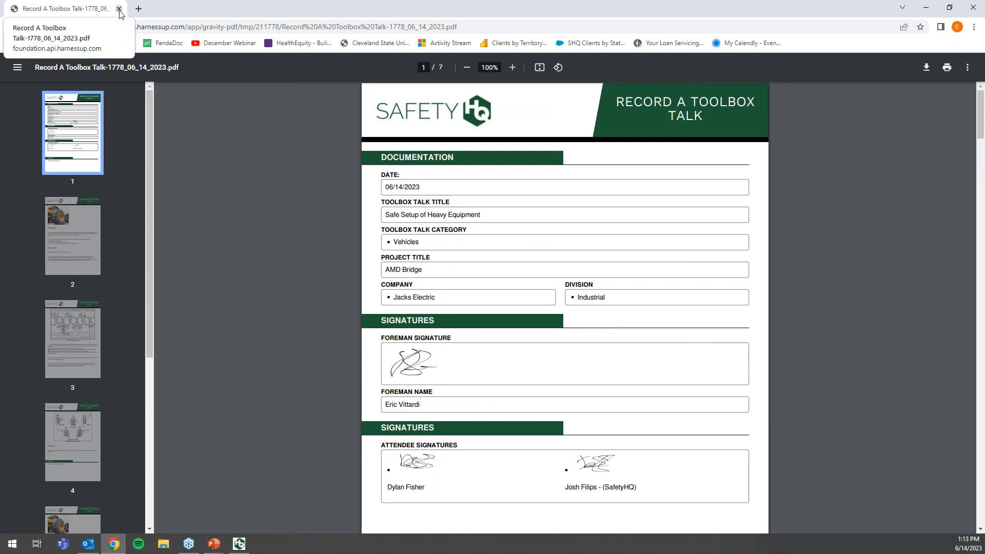
- Close the PDF tab, return to the Record A Toolbox Talk entries list, and briefly view the filters
{"action": "left_click", "coordinate": [119, 9]}
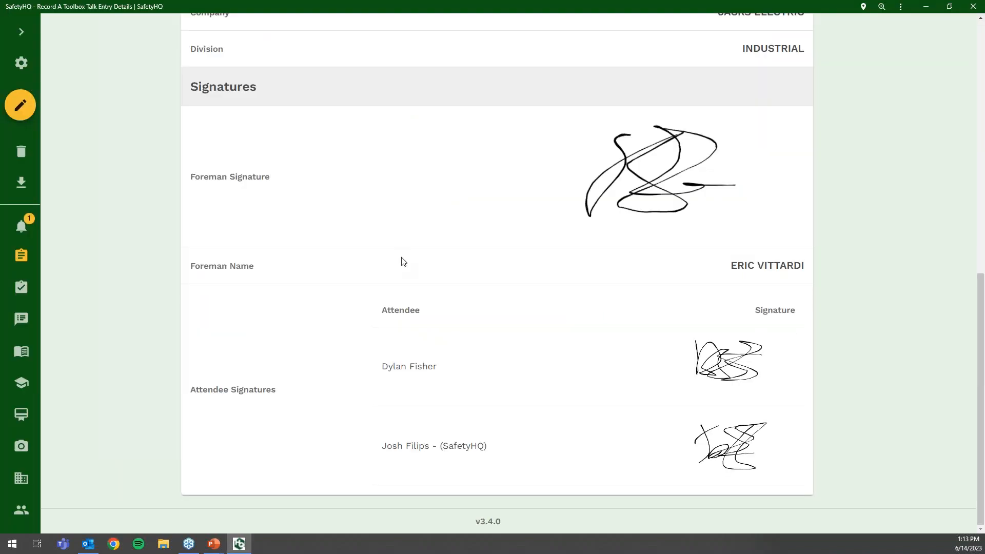
{"action": "scroll", "coordinate": [402, 260], "scroll_direction": "up", "scroll_amount": 10}
{"action": "left_click", "coordinate": [230, 38]}
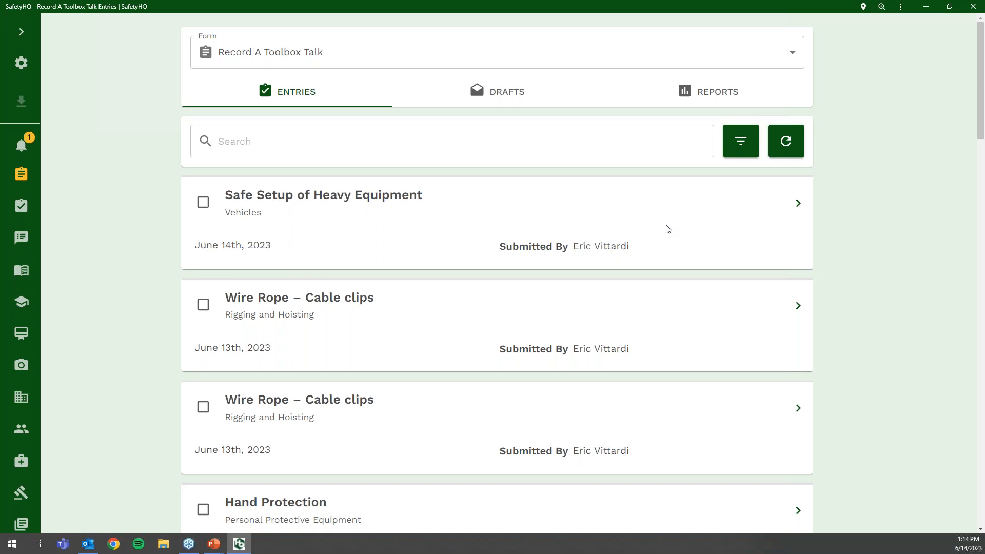
{"action": "left_click", "coordinate": [743, 154]}
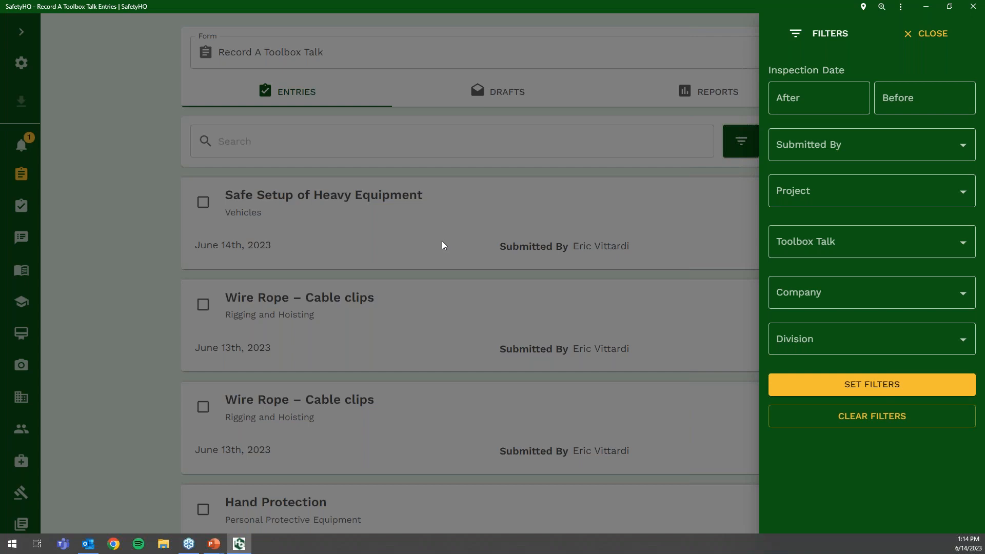
{"action": "left_click", "coordinate": [291, 172]}
- Tick and untick the three entry checkboxes, then reopen the Filters panel
{"action": "left_click", "coordinate": [203, 202]}
{"action": "left_click", "coordinate": [203, 308]}
{"action": "left_click", "coordinate": [202, 406]}
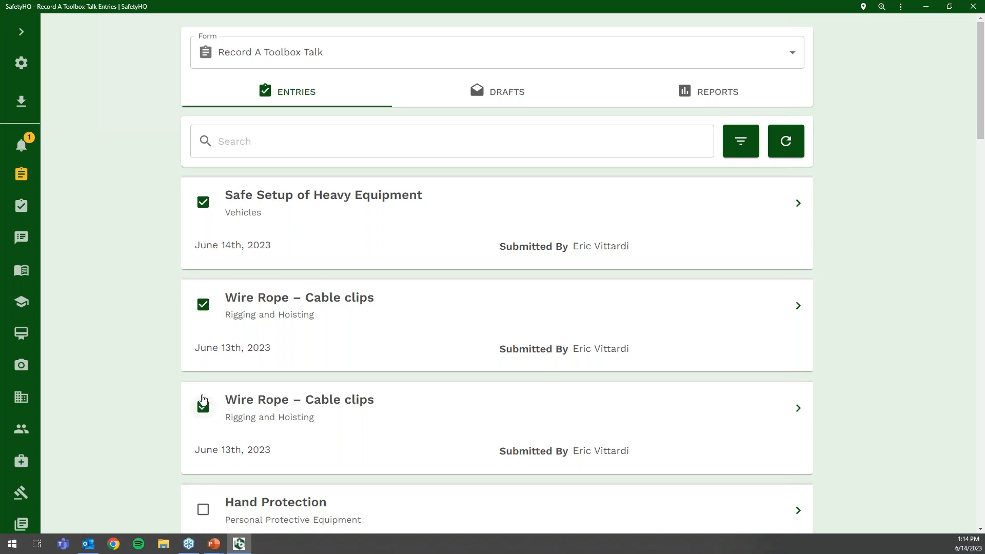
{"action": "left_click", "coordinate": [202, 407]}
{"action": "left_click", "coordinate": [203, 304]}
{"action": "left_click", "coordinate": [203, 202]}
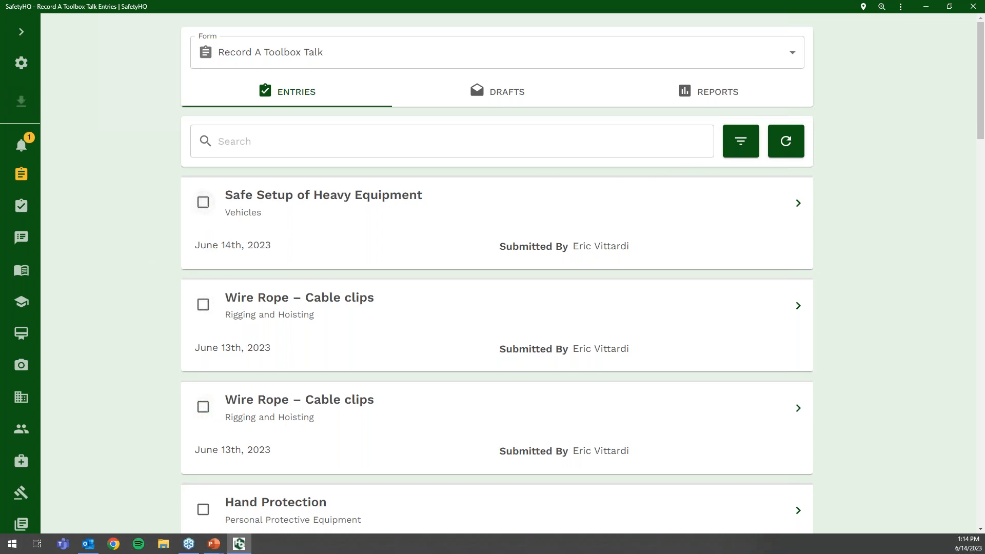
{"action": "left_click", "coordinate": [741, 141]}
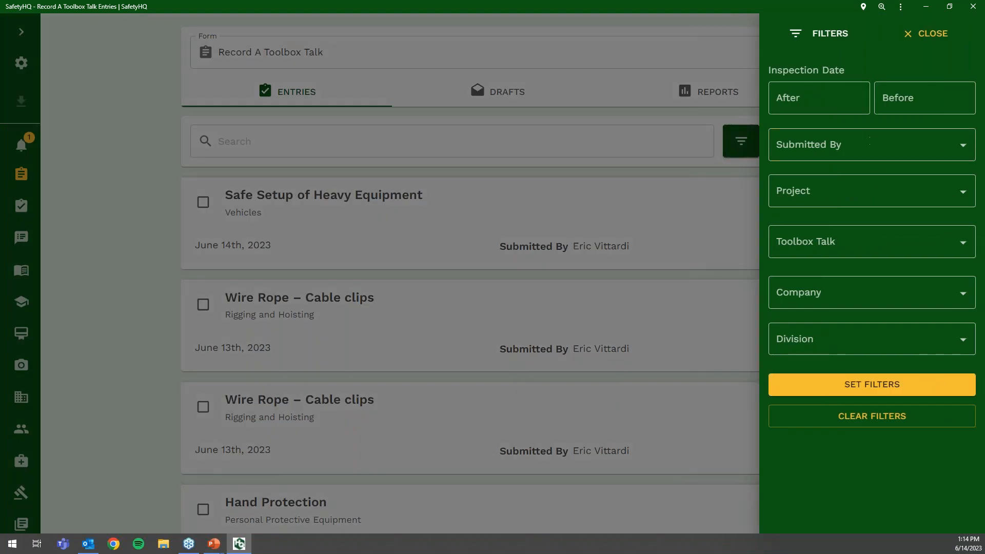
- Filter the toolbox talk entries to AMD Bridge - 12345 from 06/01/2023 to 06/14/2023
{"action": "left_click", "coordinate": [870, 195]}
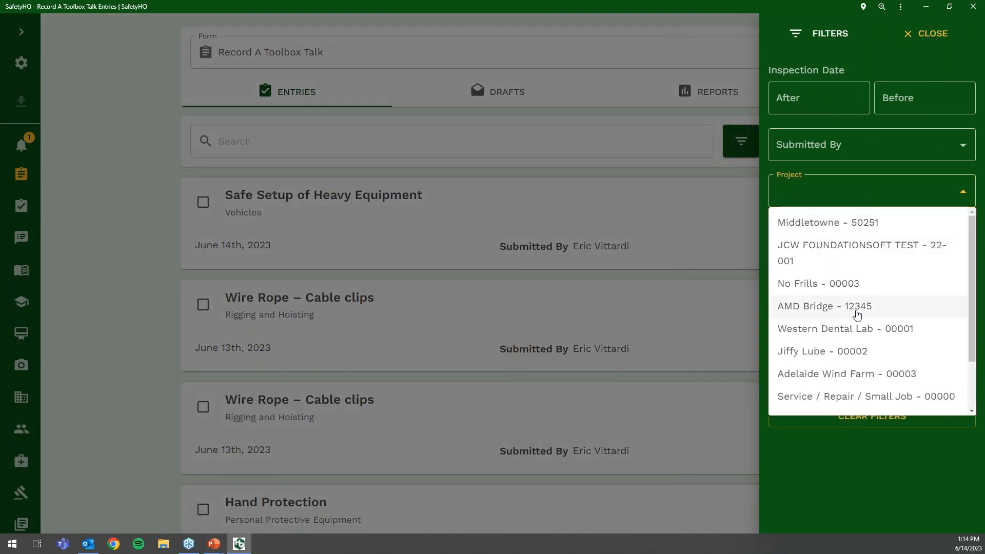
{"action": "left_click", "coordinate": [856, 310]}
{"action": "left_click", "coordinate": [818, 99]}
{"action": "left_click", "coordinate": [516, 255]}
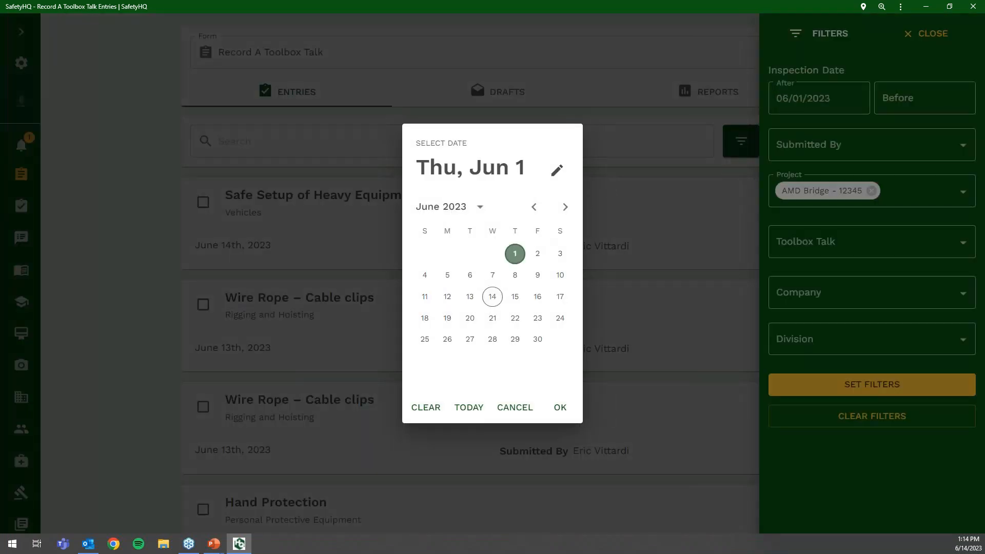
{"action": "left_click", "coordinate": [560, 407]}
{"action": "left_click", "coordinate": [918, 96]}
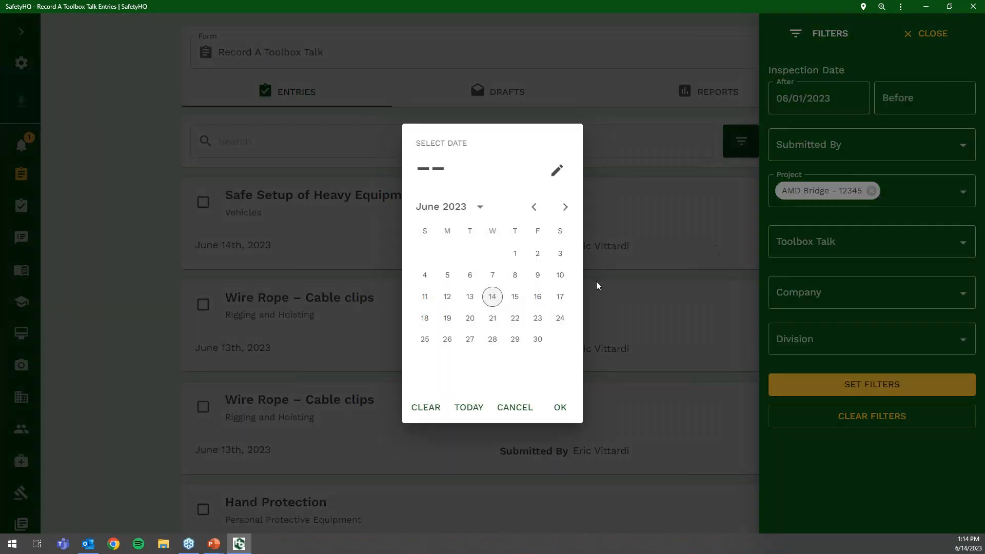
{"action": "left_click", "coordinate": [492, 296]}
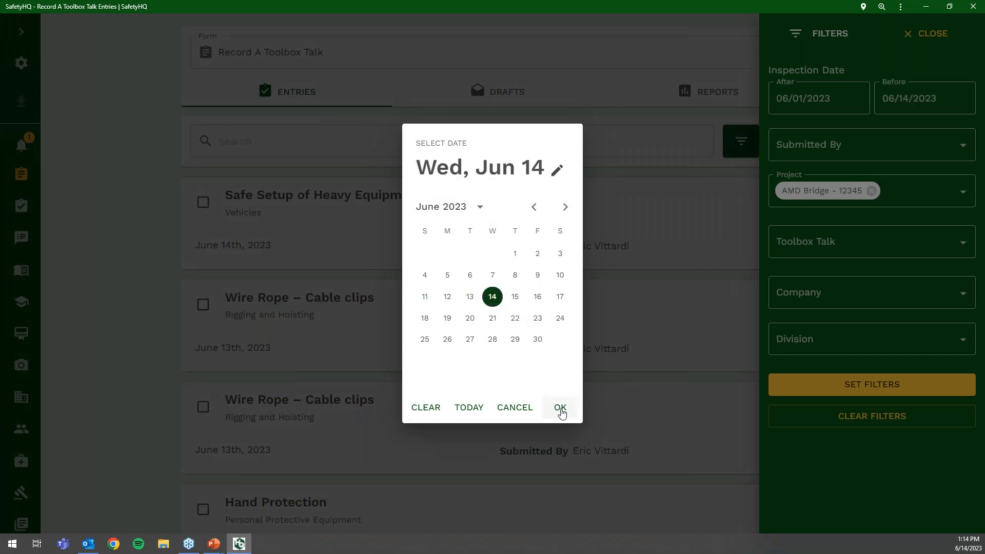
{"action": "left_click", "coordinate": [561, 410]}
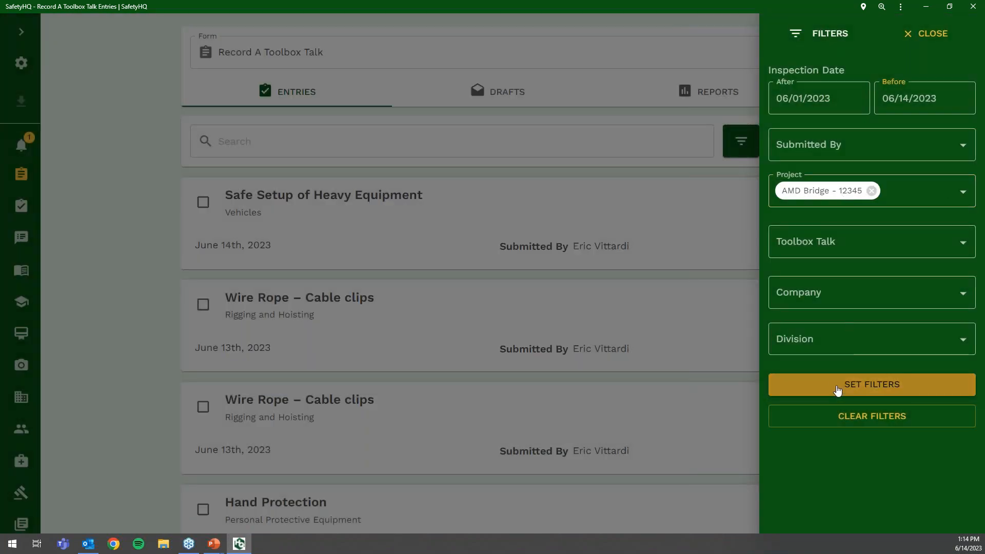
{"action": "left_click", "coordinate": [837, 389]}
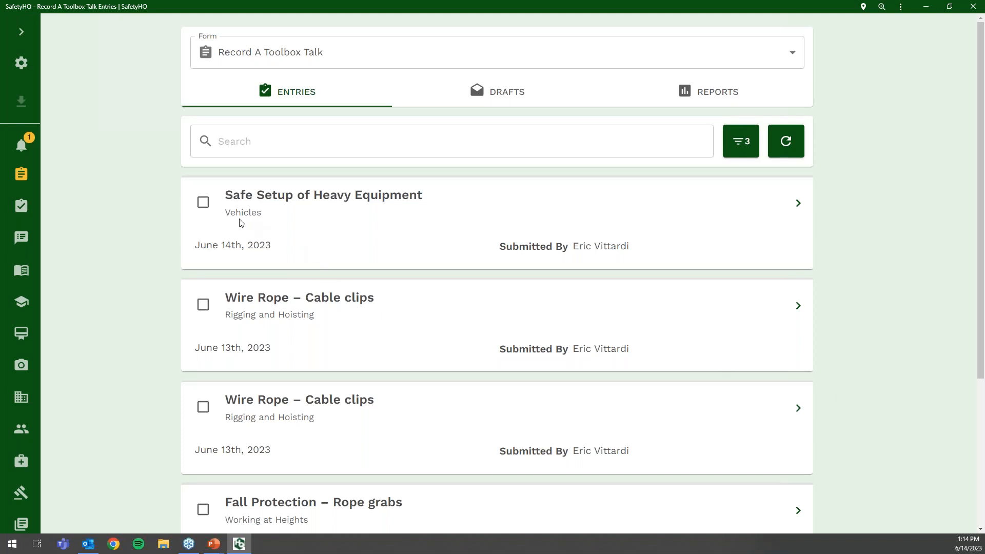
- Dismiss the meeting reminder and clear all filters from the entries list
{"action": "left_click", "coordinate": [743, 149]}
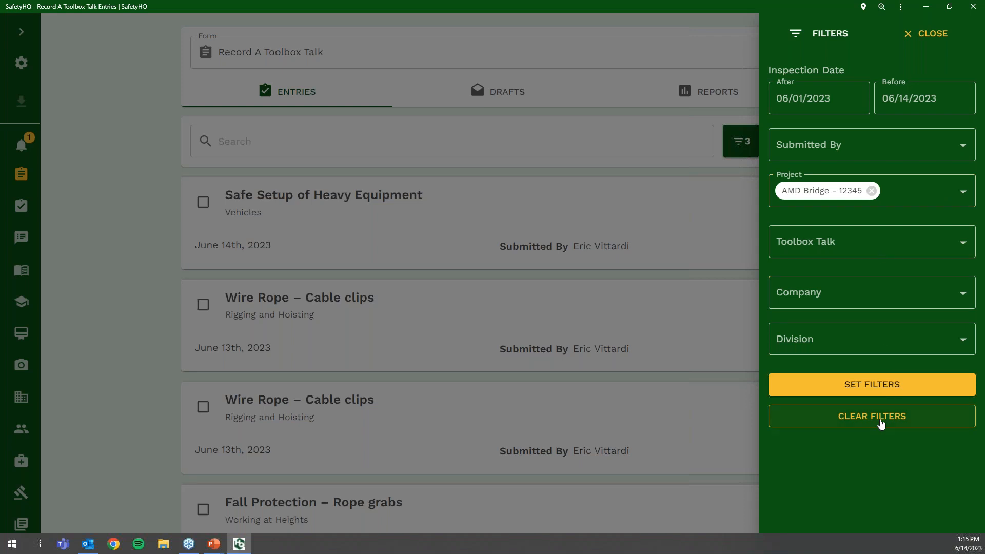
{"action": "left_click", "coordinate": [743, 136]}
{"action": "left_click", "coordinate": [875, 426]}
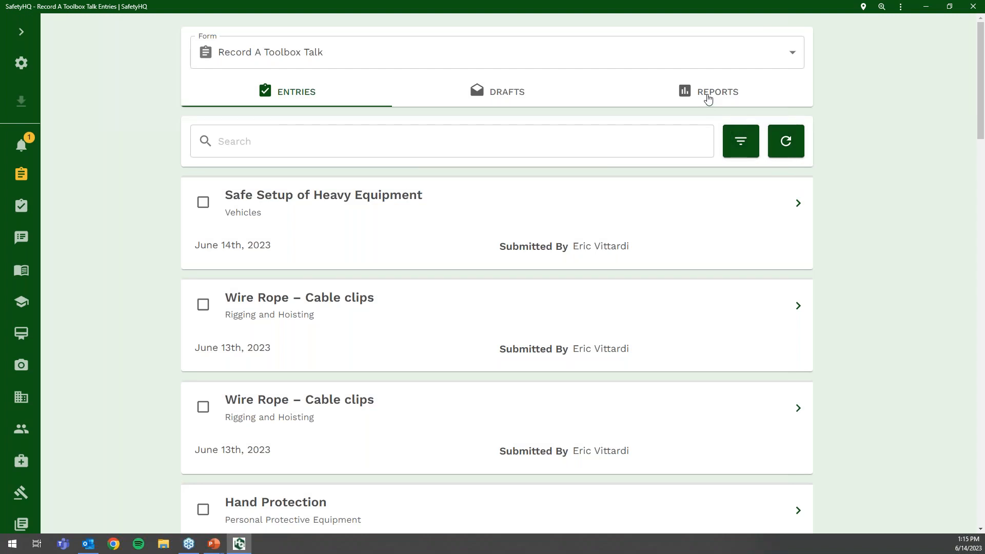
- Run the form's compliance report with the Administrator - 1 / Week form rule
{"action": "left_click", "coordinate": [708, 98]}
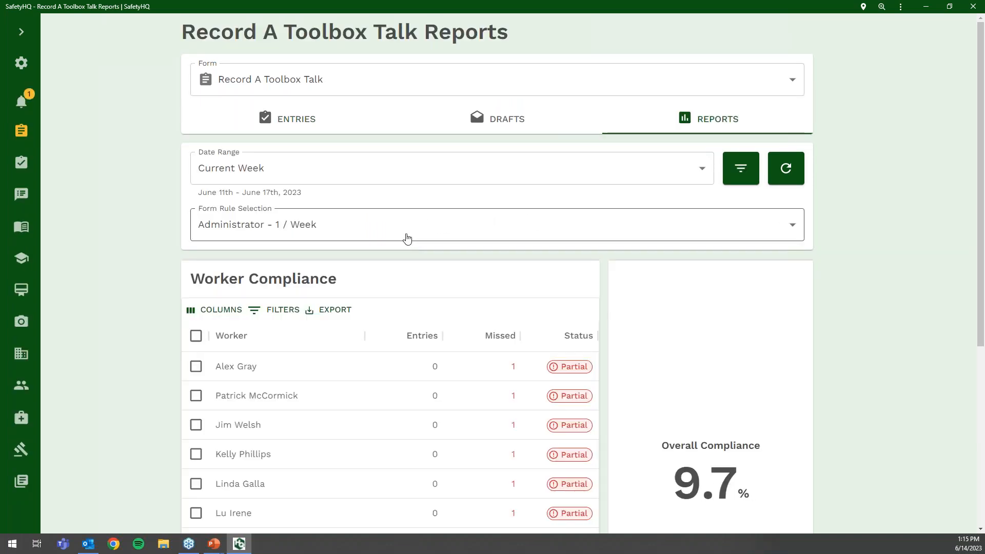
{"action": "scroll", "coordinate": [399, 237], "scroll_direction": "down", "scroll_amount": 3}
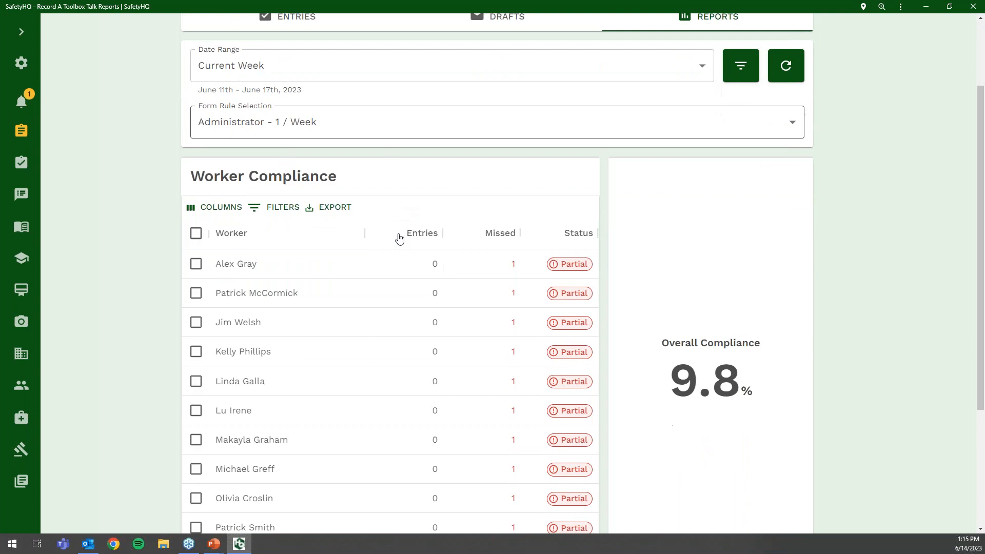
{"action": "scroll", "coordinate": [379, 195], "scroll_direction": "up", "scroll_amount": 2}
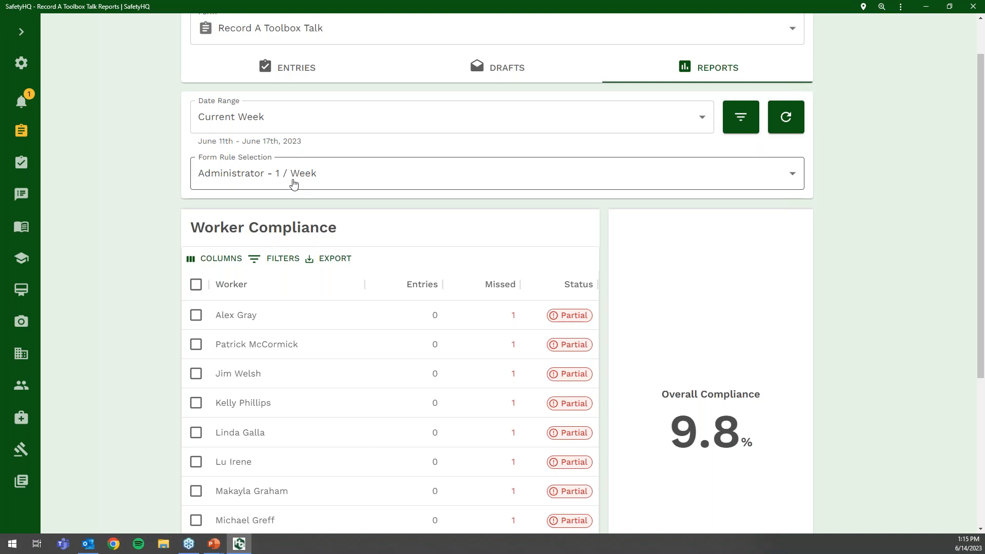
{"action": "left_click", "coordinate": [293, 183]}
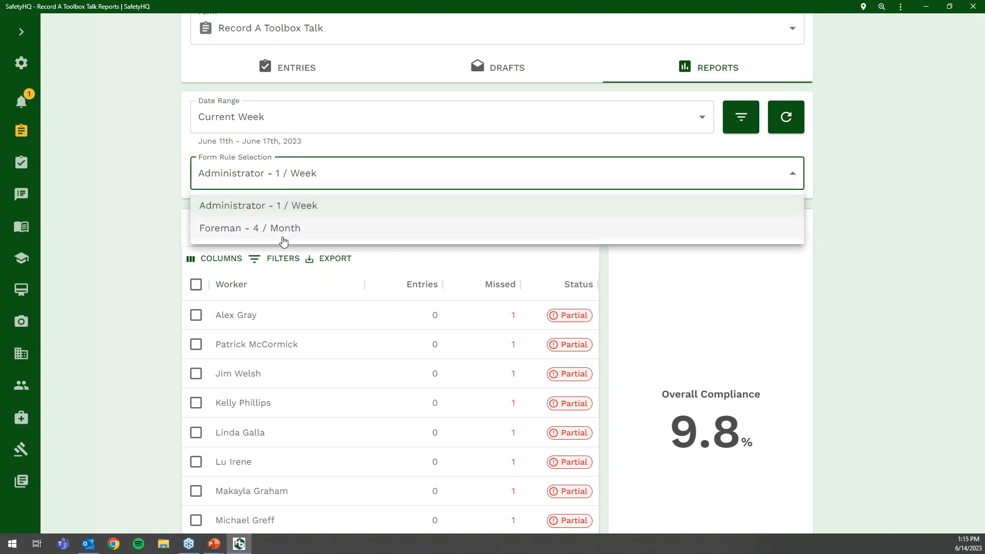
{"action": "left_click", "coordinate": [291, 210]}
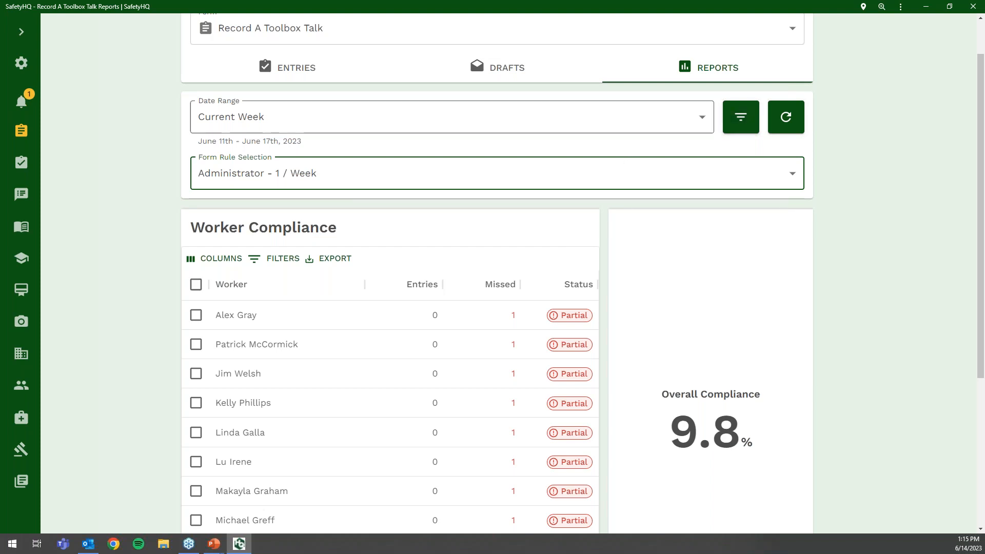
{"action": "left_click", "coordinate": [729, 130]}
- Page to the last worker (41 of 41) and view their submission dates
{"action": "scroll", "coordinate": [577, 308], "scroll_direction": "down", "scroll_amount": 4}
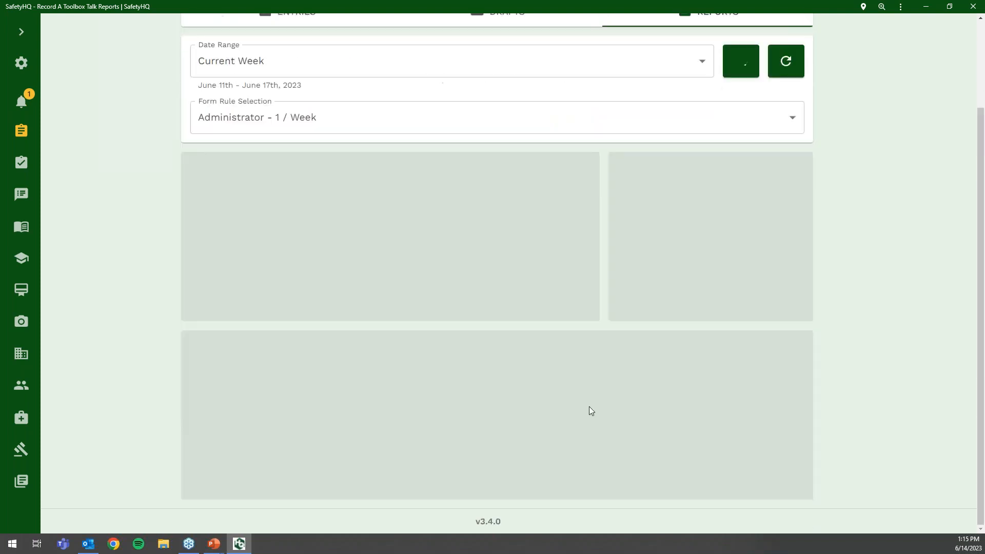
{"action": "scroll", "coordinate": [565, 337], "scroll_direction": "down", "scroll_amount": 3}
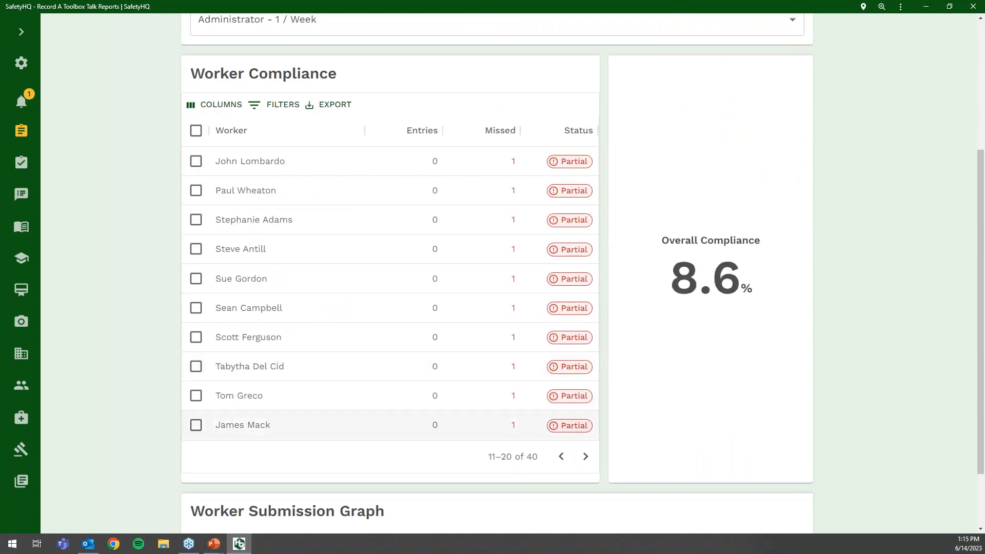
{"action": "left_click", "coordinate": [583, 449]}
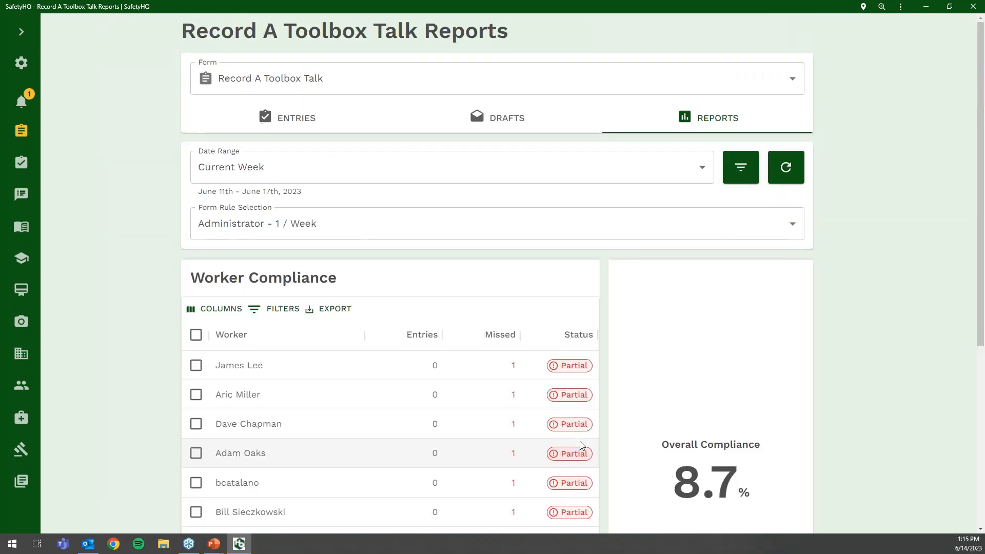
{"action": "scroll", "coordinate": [583, 436], "scroll_direction": "down", "scroll_amount": 5}
{"action": "left_click", "coordinate": [585, 405]}
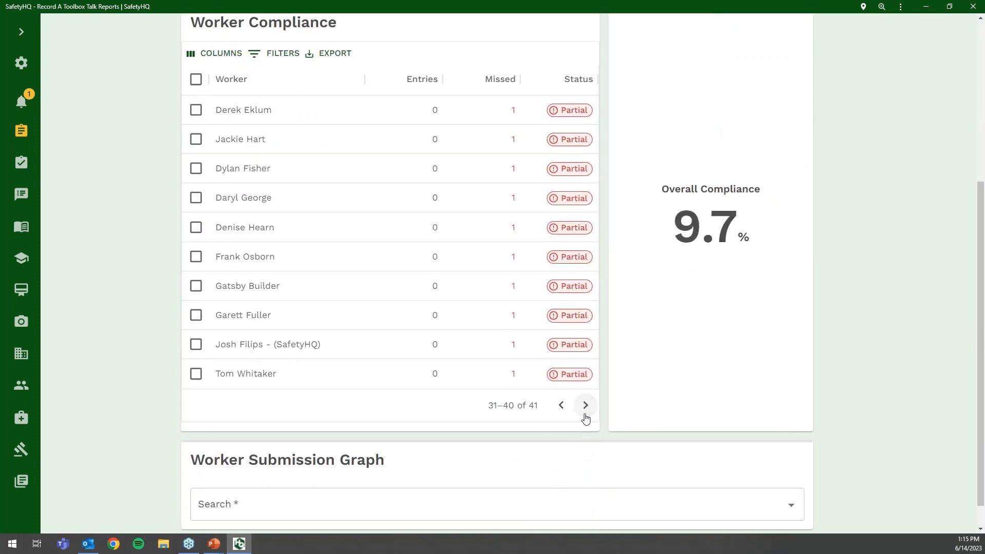
{"action": "left_click", "coordinate": [585, 405]}
{"action": "left_click", "coordinate": [436, 345]}
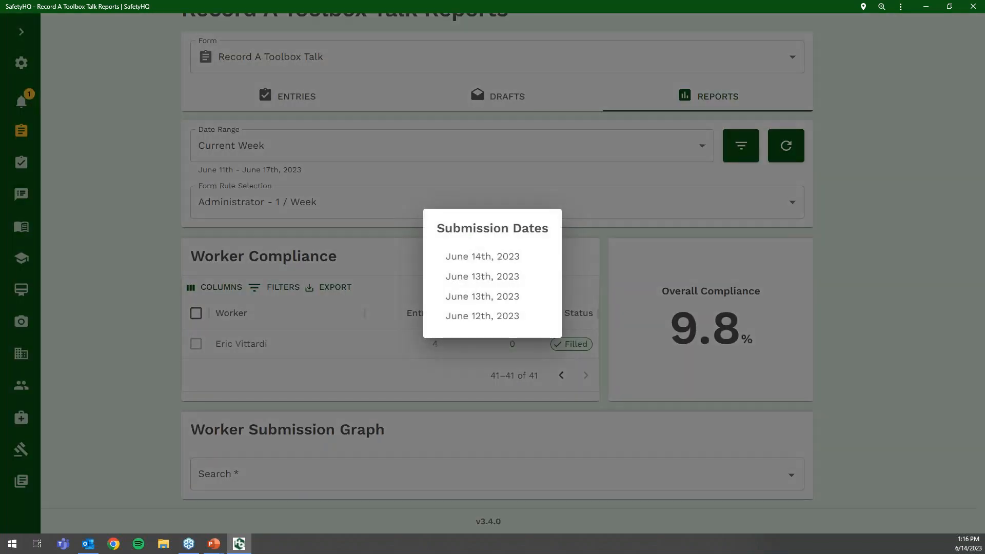
- Close the submission dates list and tick the fourth and sixth workers
{"action": "left_click", "coordinate": [562, 375]}
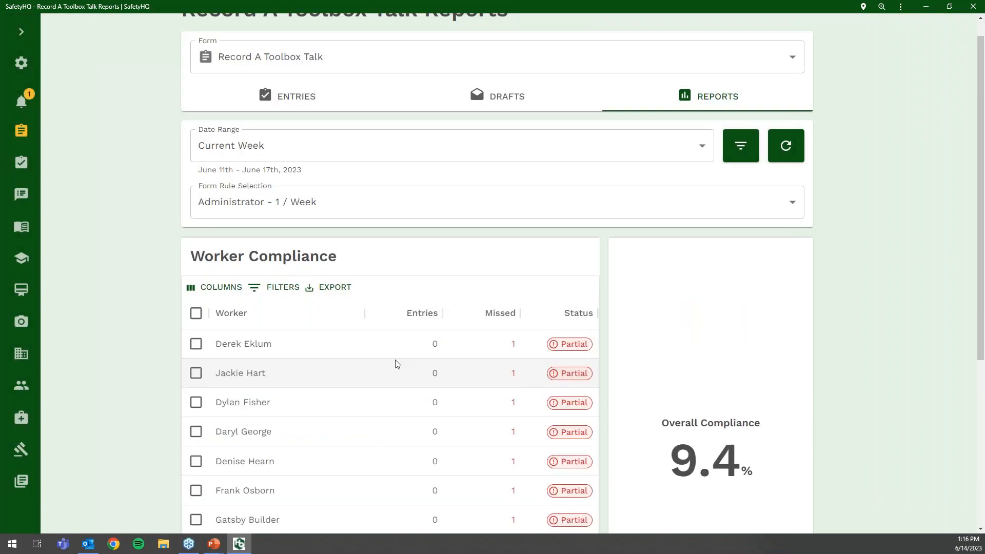
{"action": "scroll", "coordinate": [277, 337], "scroll_direction": "down", "scroll_amount": 3}
{"action": "left_click", "coordinate": [195, 277]}
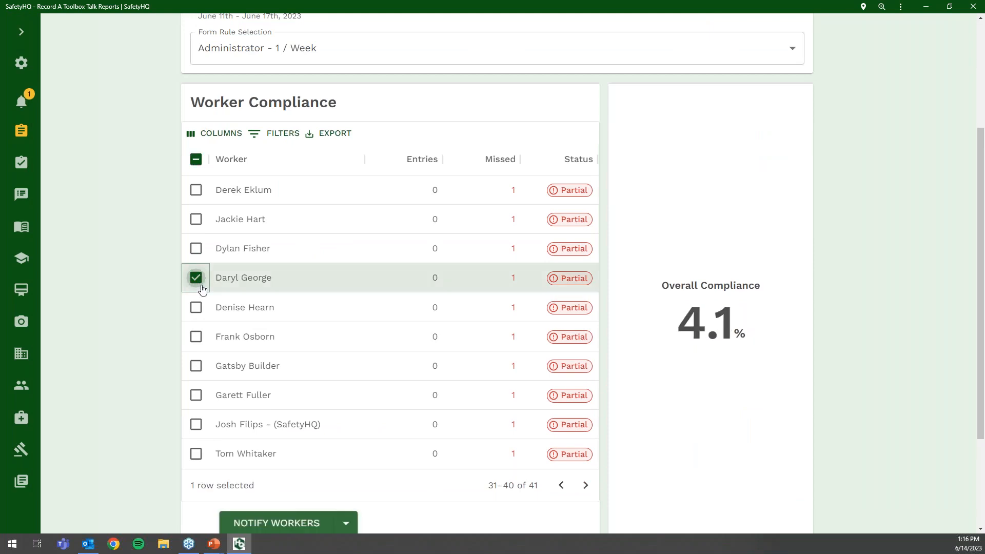
{"action": "left_click", "coordinate": [196, 337]}
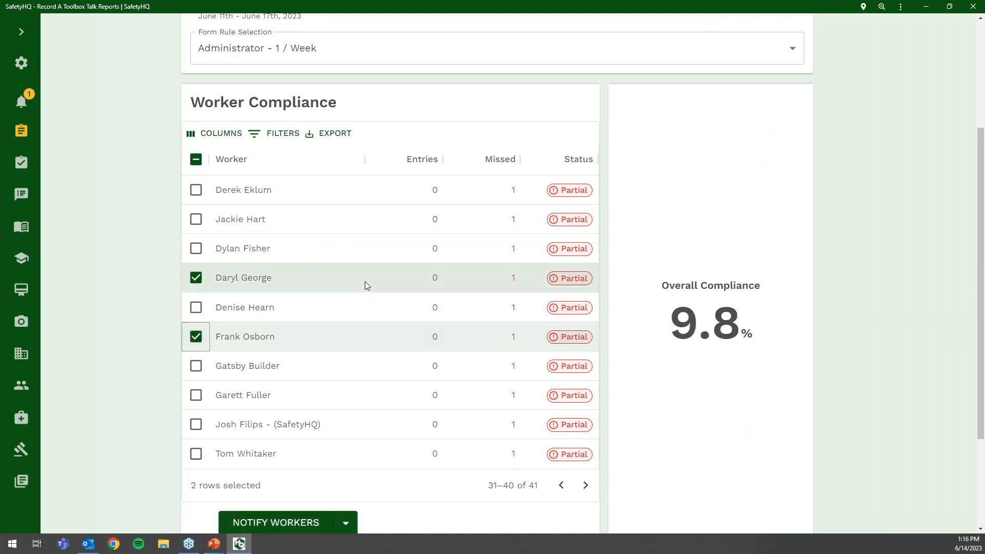
- Use the header checkbox to clear those ticks, then select all 40 workers
{"action": "scroll", "coordinate": [363, 319], "scroll_direction": "down", "scroll_amount": 2}
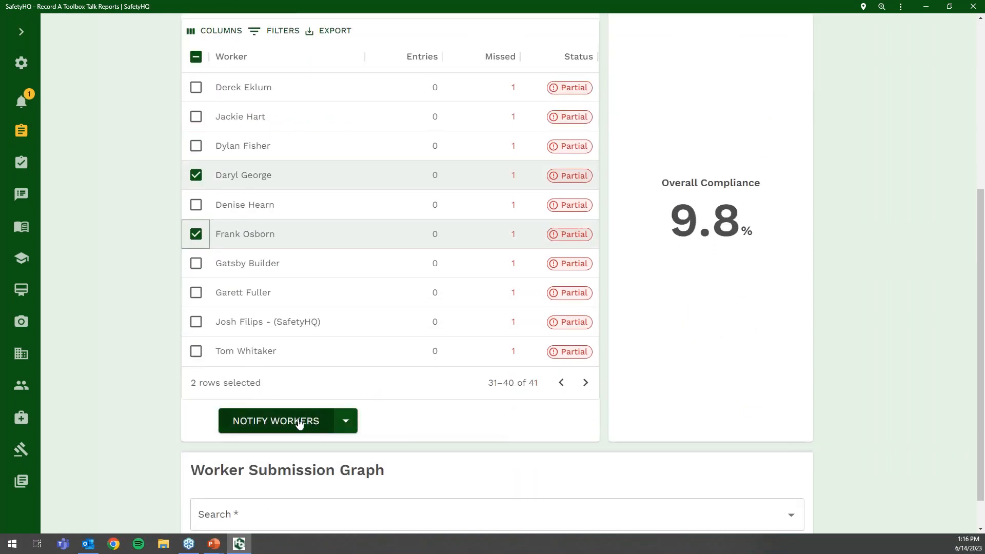
{"action": "scroll", "coordinate": [421, 294], "scroll_direction": "up", "scroll_amount": 3}
{"action": "left_click", "coordinate": [195, 211]}
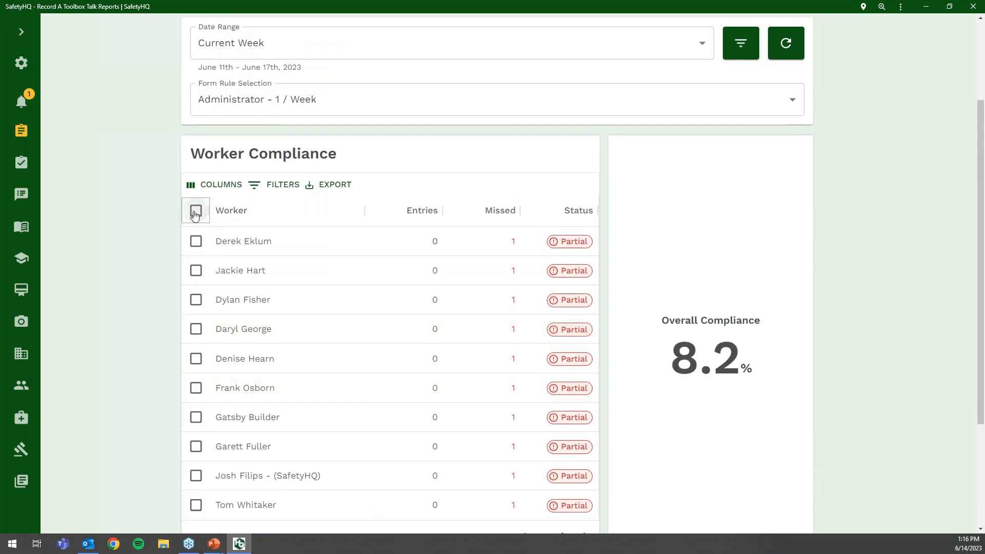
{"action": "left_click", "coordinate": [196, 211]}
{"action": "scroll", "coordinate": [306, 306], "scroll_direction": "down", "scroll_amount": 4}
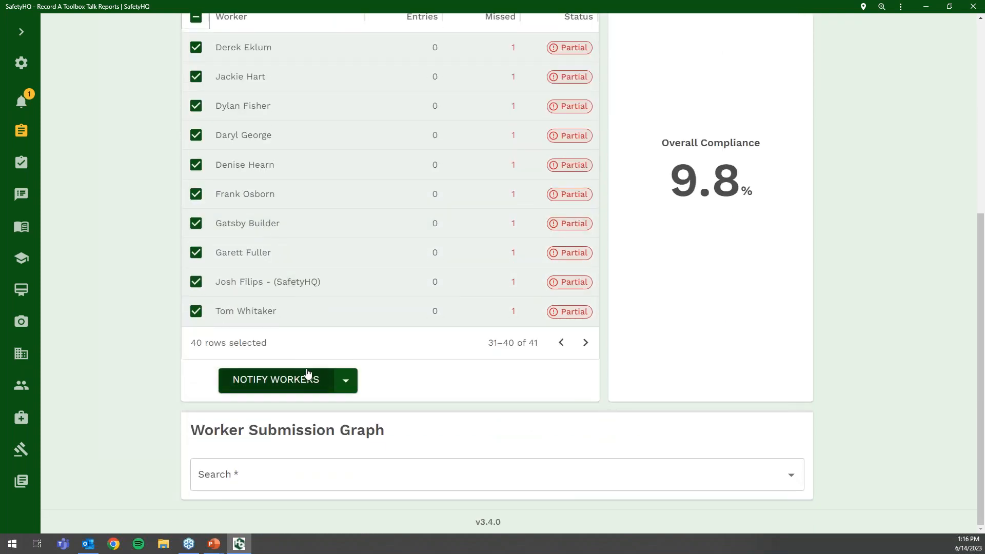
{"action": "scroll", "coordinate": [305, 376], "scroll_direction": "up", "scroll_amount": 3}
{"action": "scroll", "coordinate": [319, 176], "scroll_direction": "up", "scroll_amount": 2}
{"action": "scroll", "coordinate": [396, 251], "scroll_direction": "down", "scroll_amount": 5}
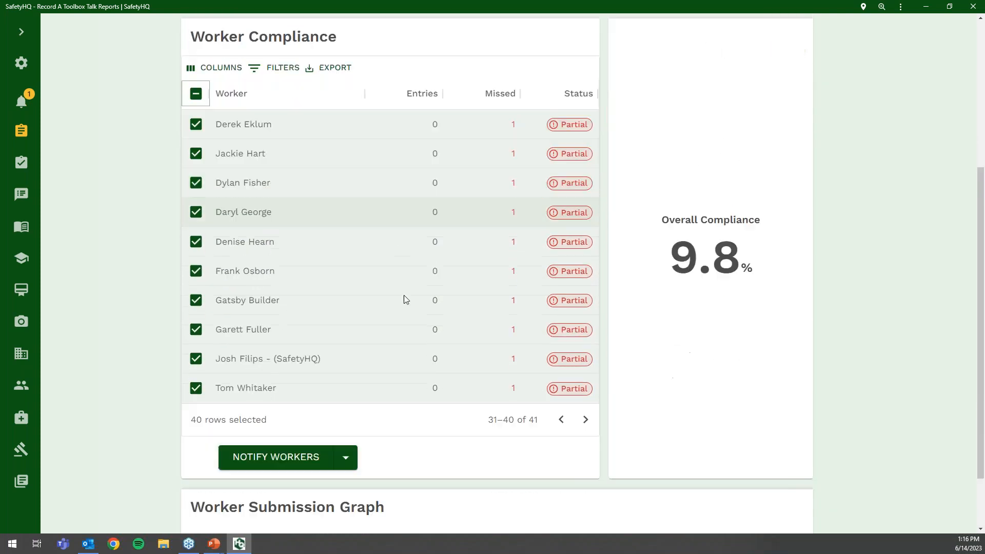
- Switch the notification to managers and pick a manager to receive it
{"action": "left_click", "coordinate": [345, 380]}
{"action": "left_click", "coordinate": [297, 352]}
{"action": "left_click", "coordinate": [454, 385]}
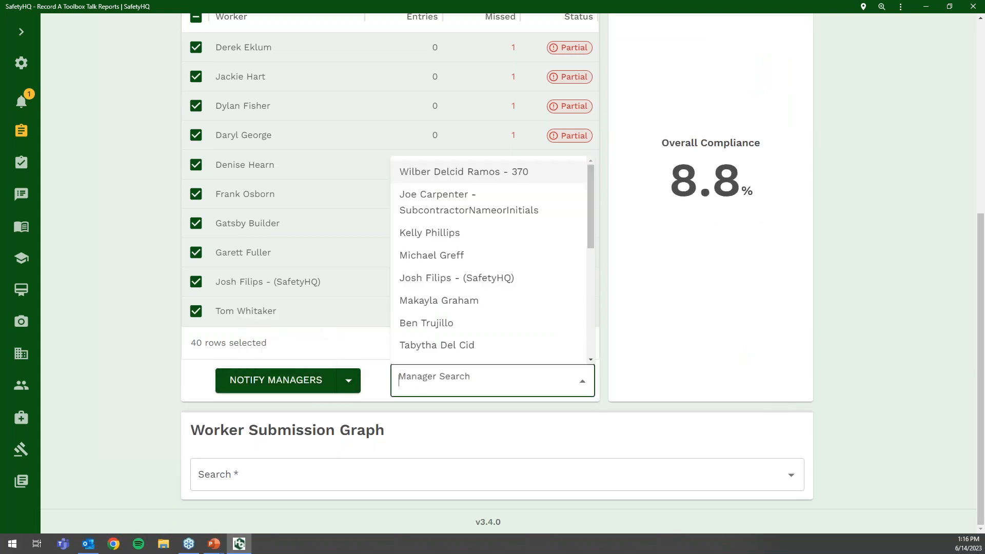
{"action": "scroll", "coordinate": [449, 343], "scroll_direction": "down", "scroll_amount": 5}
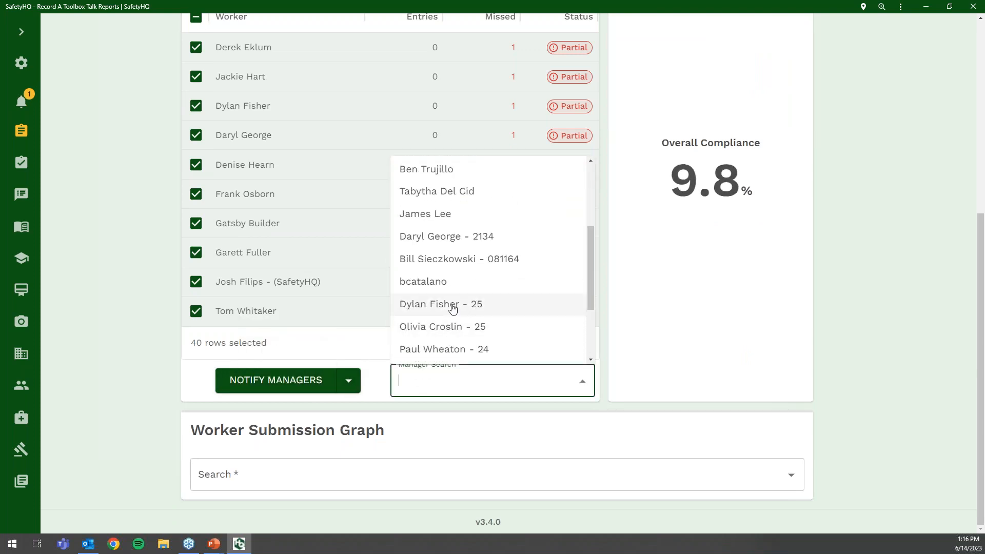
{"action": "left_click", "coordinate": [451, 307]}
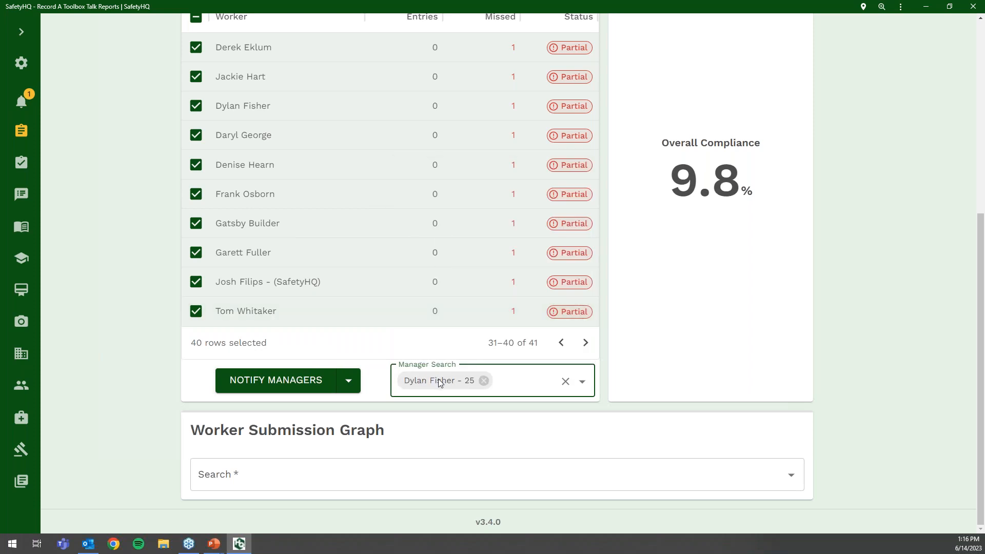
- Choose a worker for the Worker Submission Graph by searching their name
{"action": "left_click", "coordinate": [325, 469]}
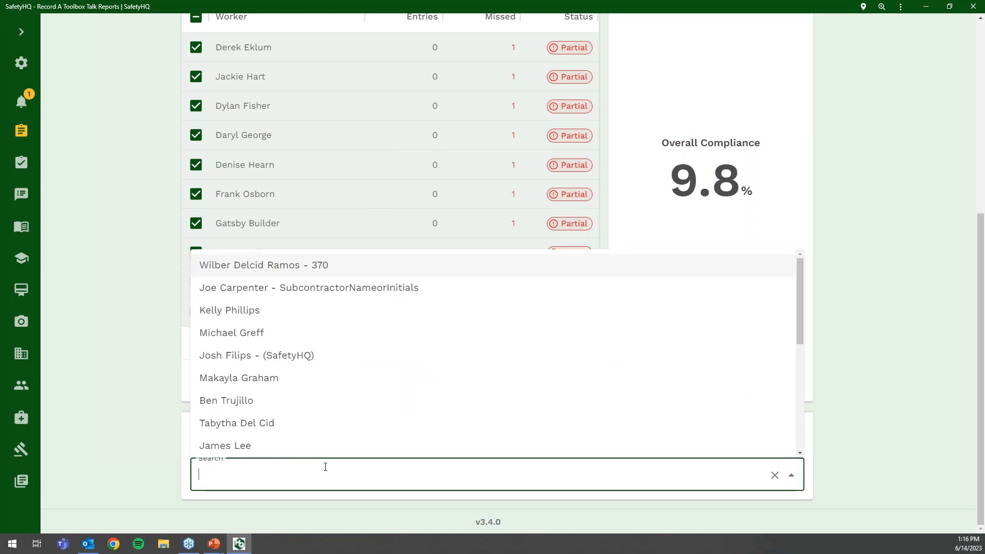
{"action": "type", "text": "eric"}
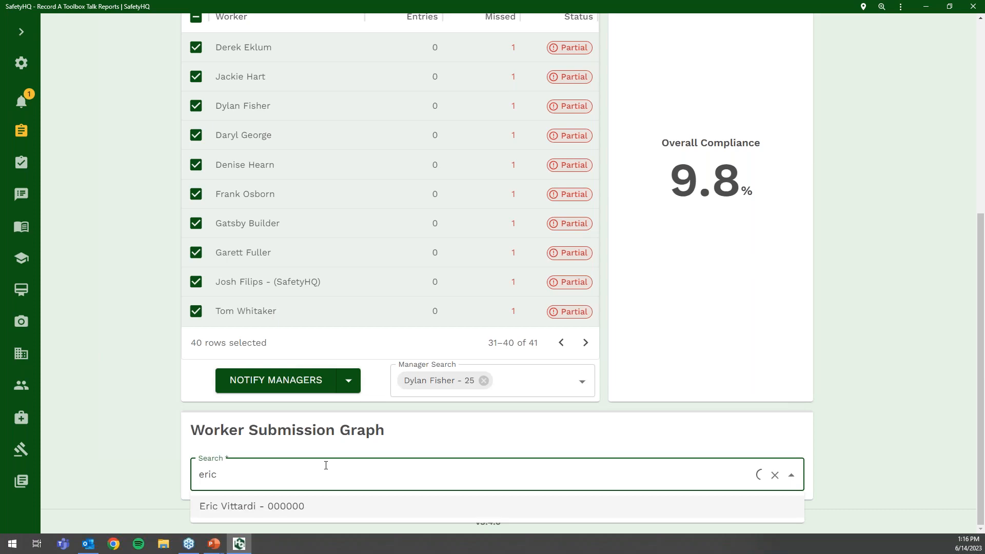
{"action": "key", "text": "Return"}
- Review the worker's weekly submission bars through Q2, then return to the top of the page
{"action": "scroll", "coordinate": [462, 426], "scroll_direction": "down", "scroll_amount": 2}
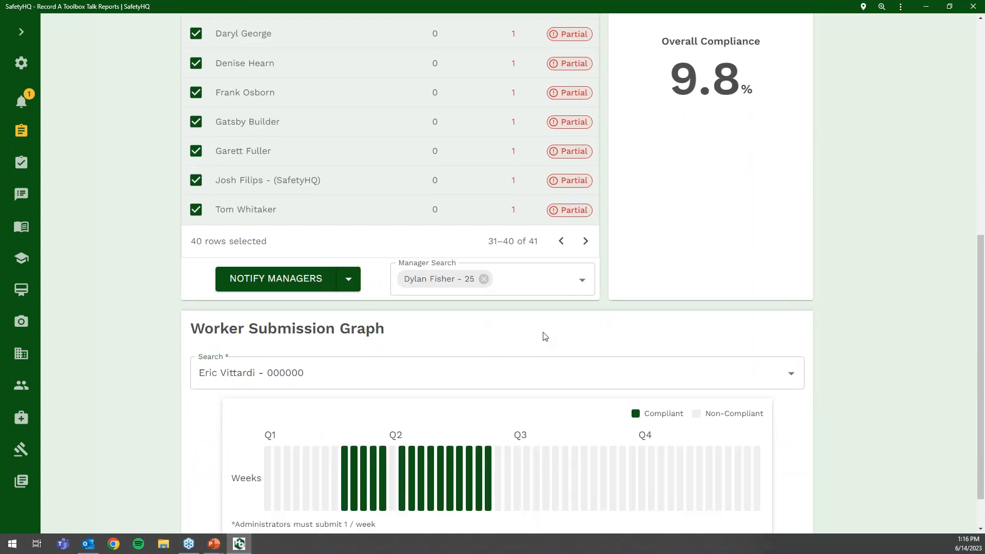
{"action": "scroll", "coordinate": [470, 420], "scroll_direction": "down", "scroll_amount": 1}
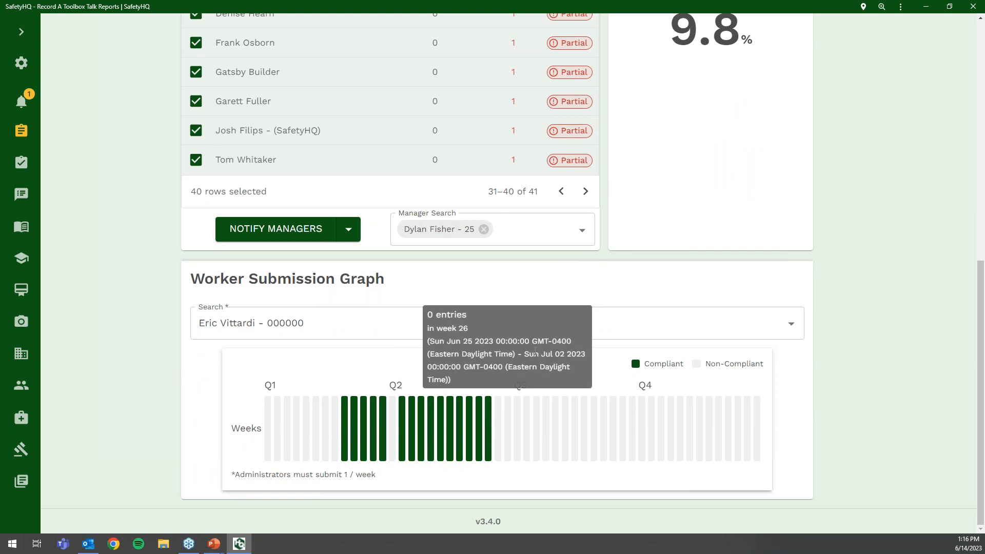
{"action": "mouse_move", "coordinate": [347, 459]}
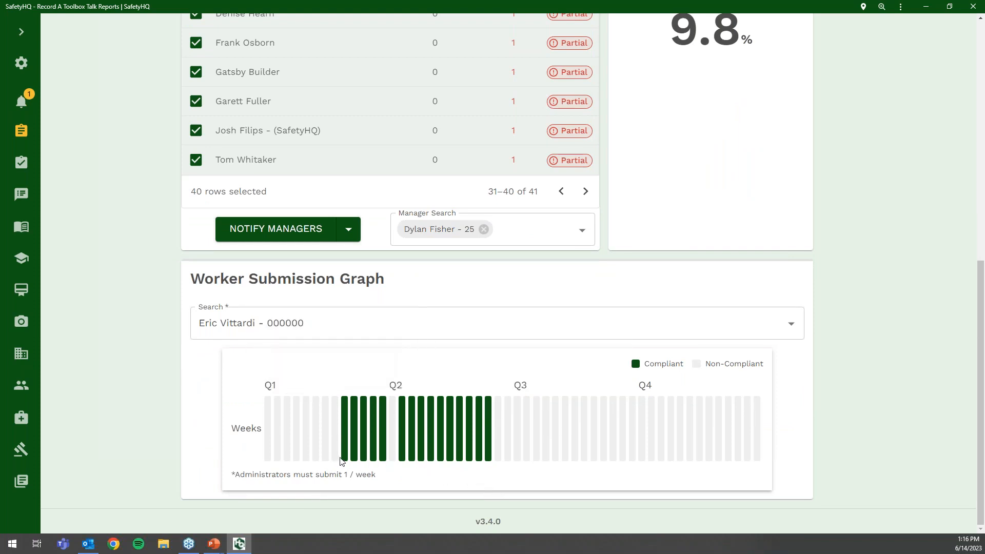
{"action": "scroll", "coordinate": [352, 450], "scroll_direction": "up", "scroll_amount": 5}
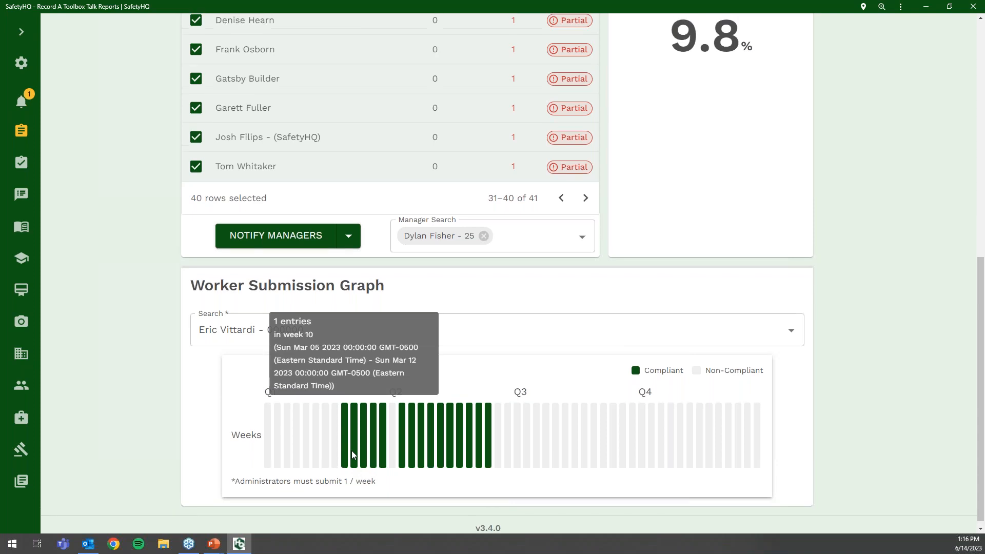
{"action": "scroll", "coordinate": [337, 334], "scroll_direction": "up", "scroll_amount": 3}
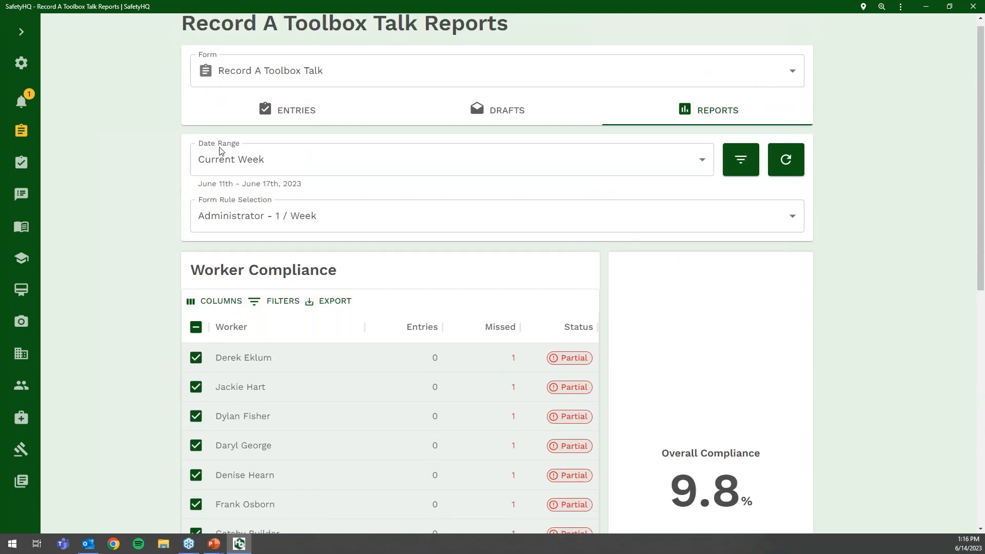
{"action": "scroll", "coordinate": [123, 251], "scroll_direction": "down", "scroll_amount": 8}
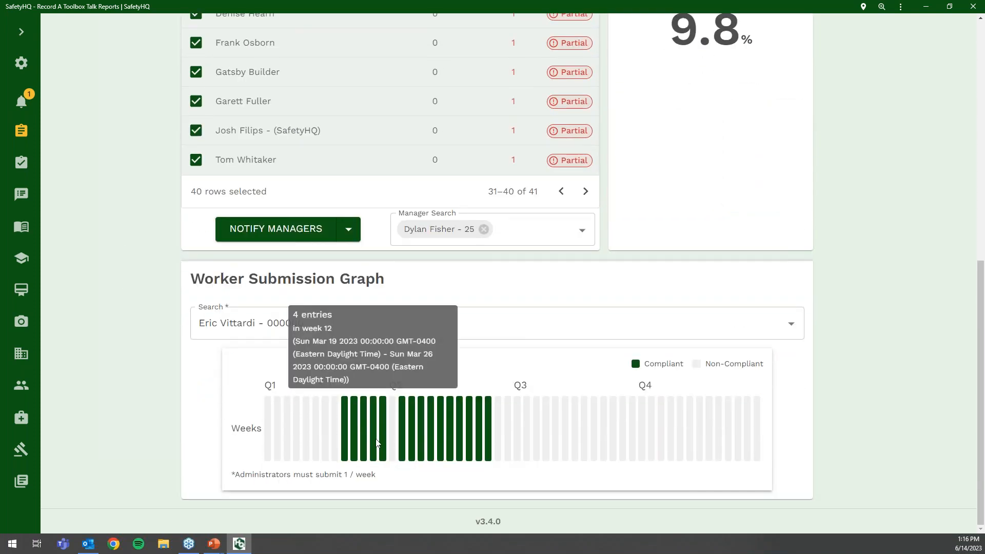
{"action": "mouse_move", "coordinate": [368, 440]}
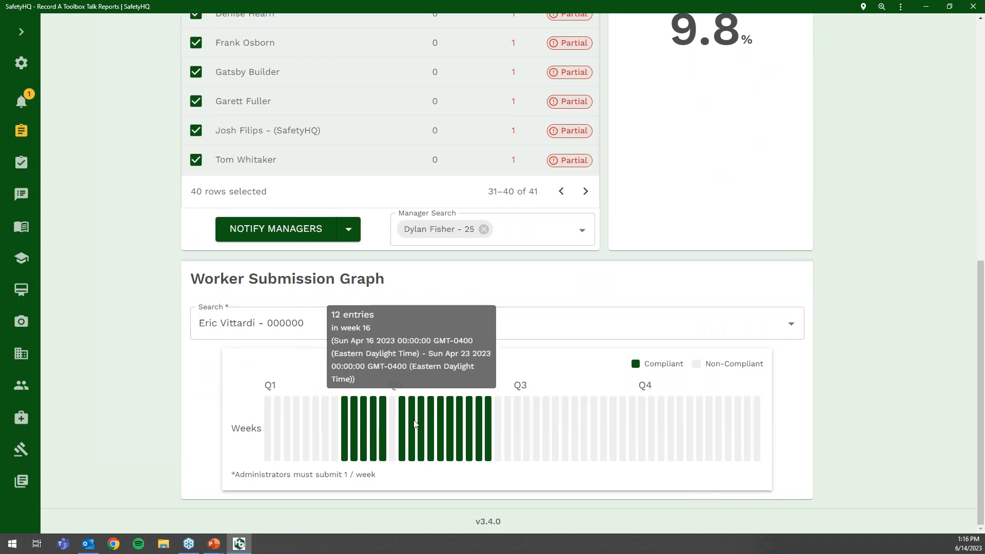
{"action": "mouse_move", "coordinate": [501, 430]}
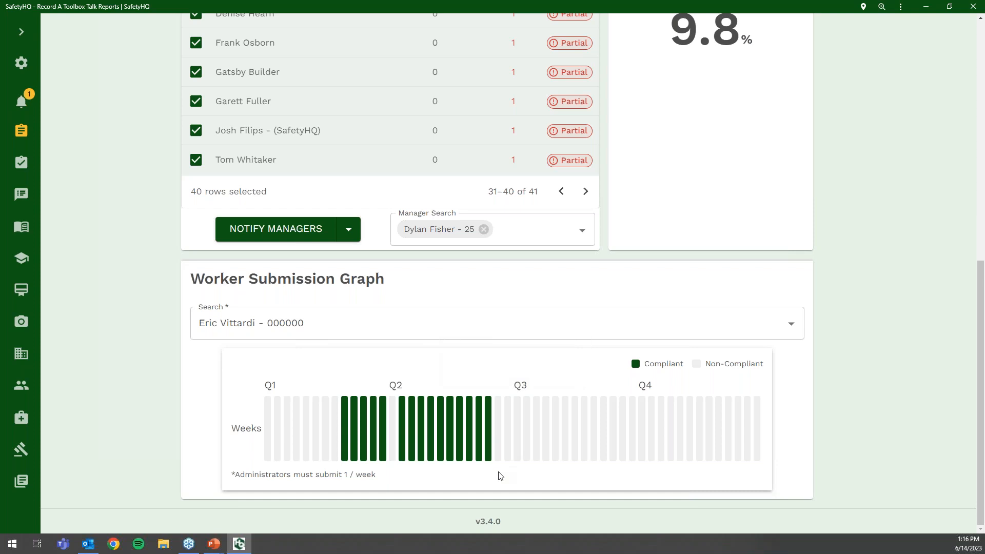
{"action": "scroll", "coordinate": [501, 476], "scroll_direction": "up", "scroll_amount": 1}
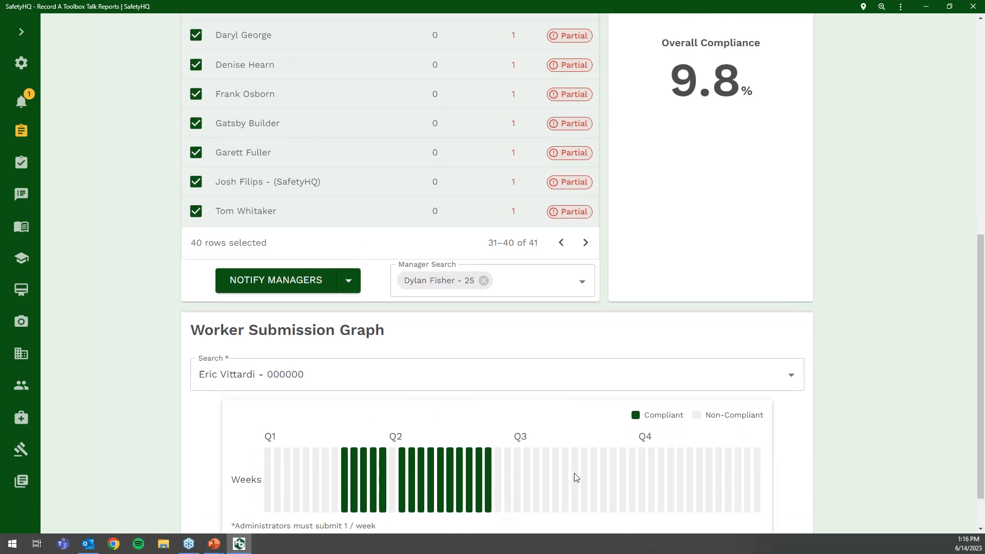
{"action": "scroll", "coordinate": [574, 475], "scroll_direction": "down", "scroll_amount": 1}
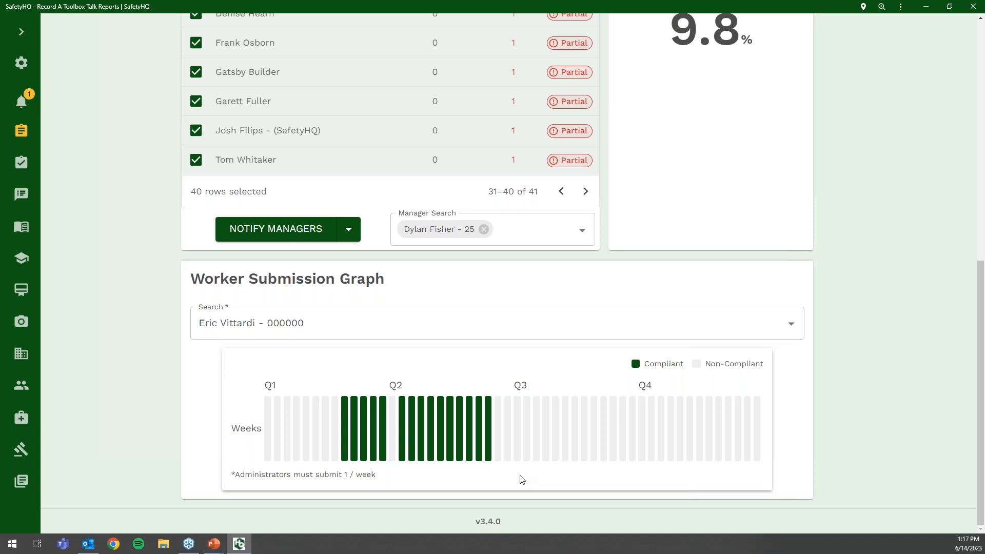
{"action": "scroll", "coordinate": [521, 480], "scroll_direction": "up", "scroll_amount": 10}
- Switch the entries view to the Jobsite Hazard Assessment (JHA) form
{"action": "left_click", "coordinate": [290, 122]}
{"action": "left_click", "coordinate": [21, 32]}
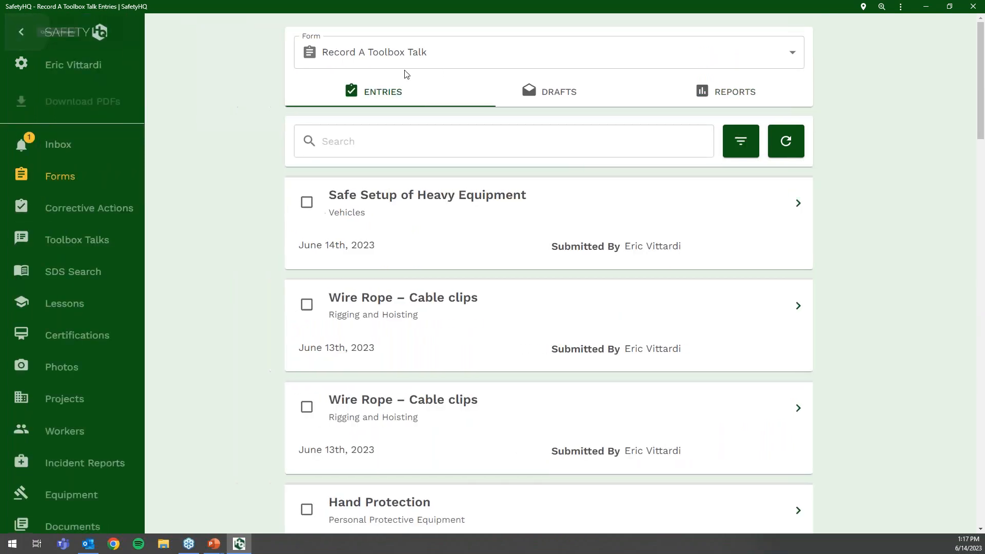
{"action": "left_click", "coordinate": [439, 64]}
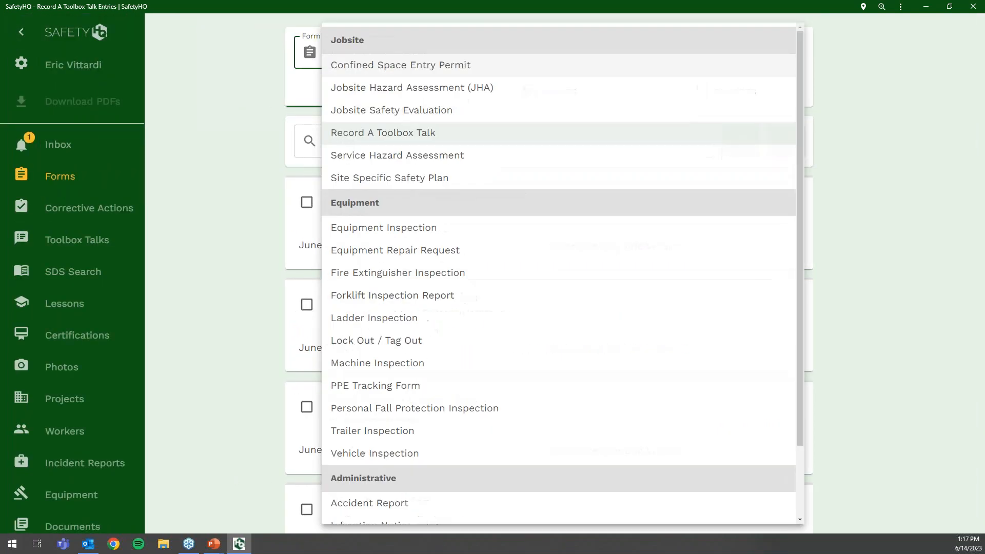
{"action": "left_click", "coordinate": [445, 100]}
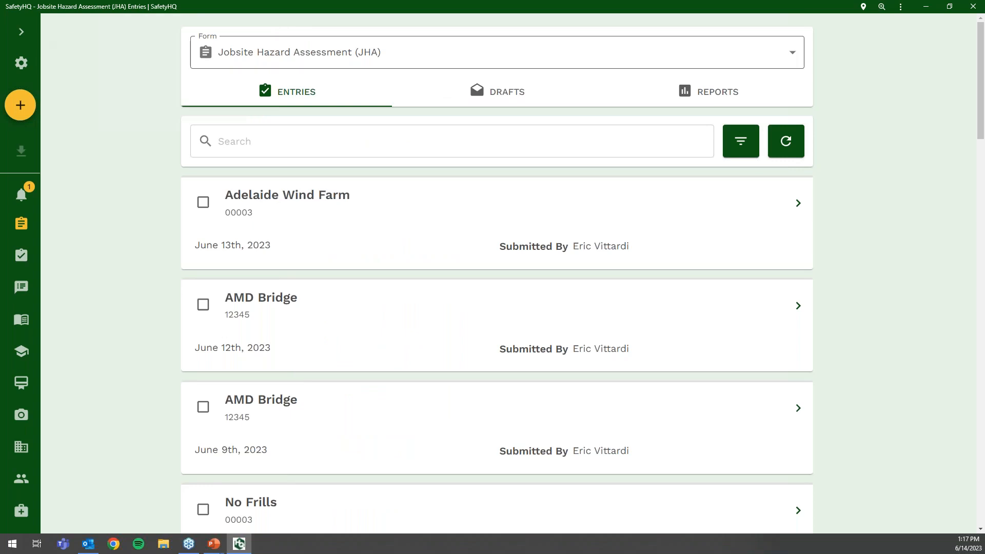
- Check the JHA reports' form rules, then return to entries and close the filters unchanged
{"action": "left_click", "coordinate": [710, 92]}
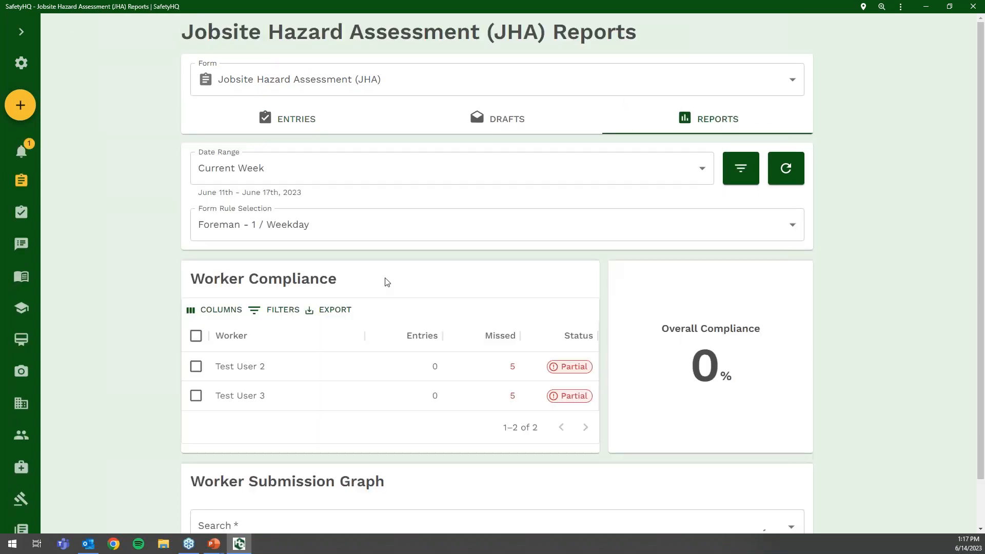
{"action": "scroll", "coordinate": [380, 315], "scroll_direction": "down", "scroll_amount": 1}
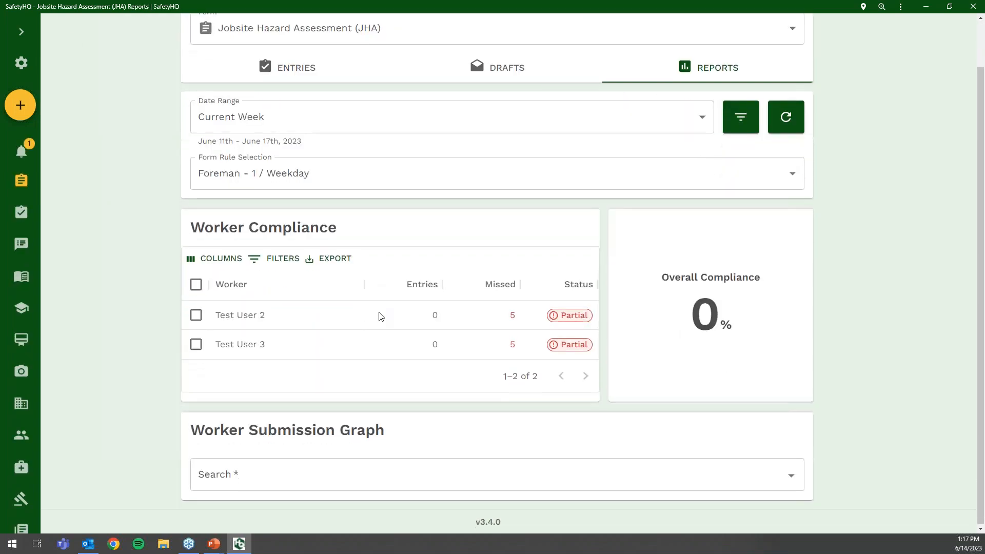
{"action": "left_click", "coordinate": [331, 177]}
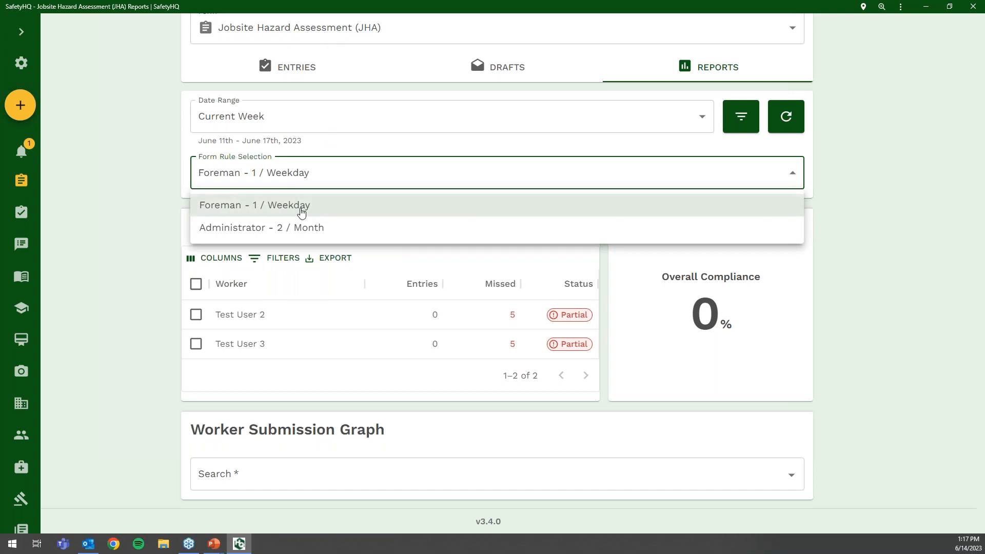
{"action": "left_click", "coordinate": [298, 73]}
{"action": "left_click", "coordinate": [742, 142]}
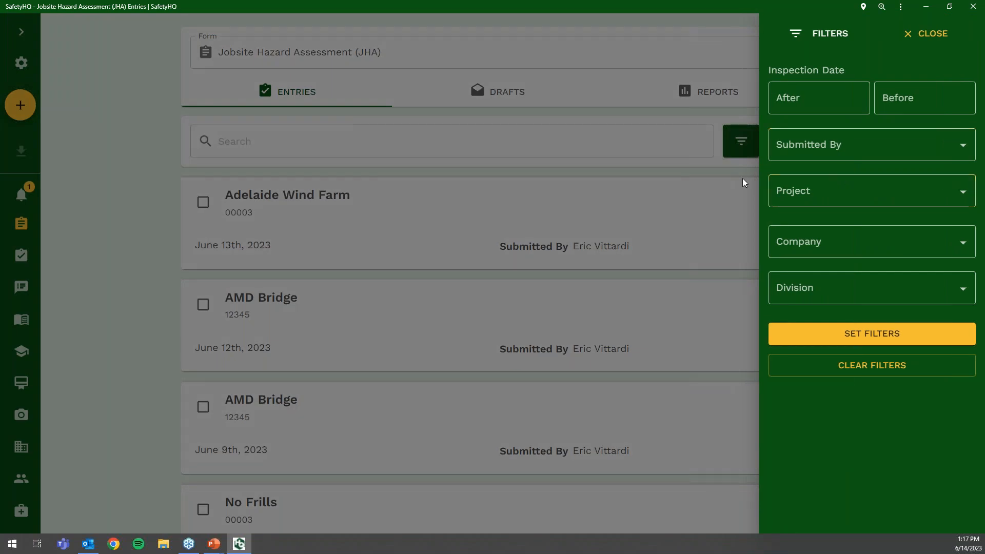
{"action": "left_click", "coordinate": [650, 171]}
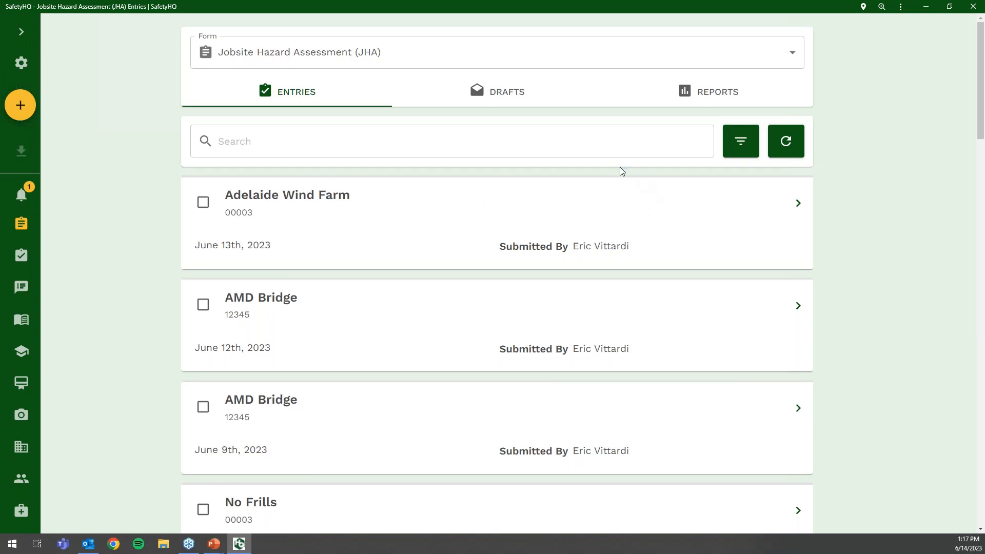
{"action": "left_click", "coordinate": [22, 32]}
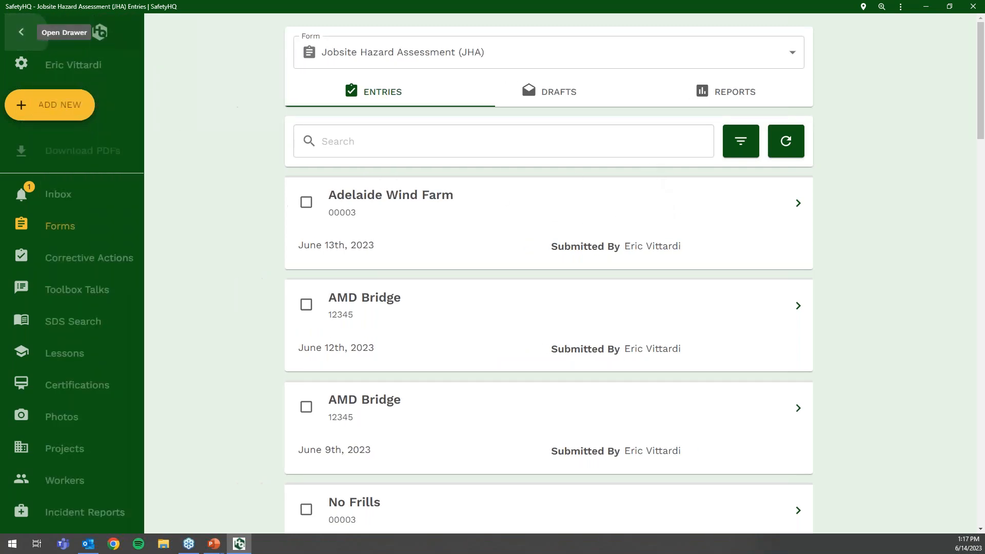
- Show the Form dropdown listing Jobsite, Equipment and Administrative forms
{"action": "left_click", "coordinate": [486, 55]}
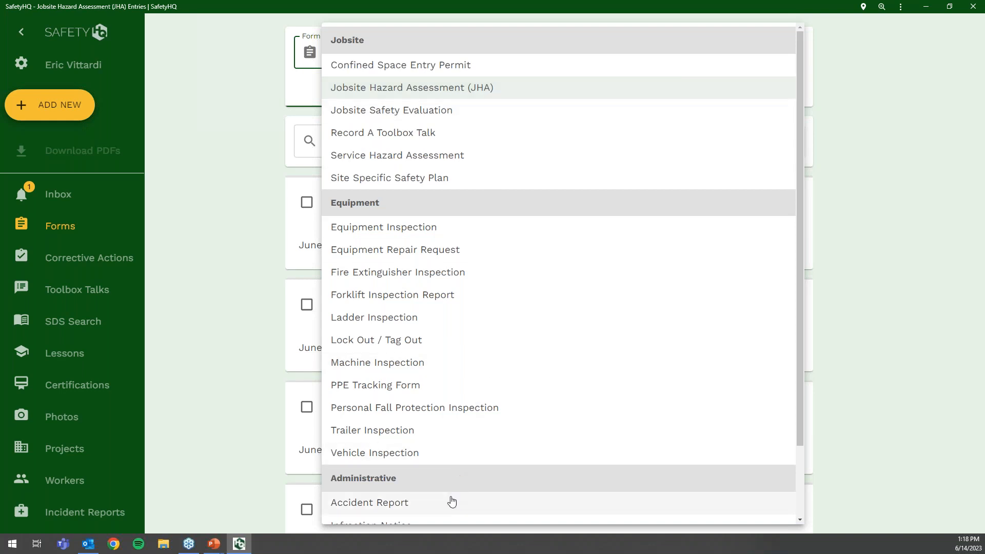
- Choose the Accident Report form and start a new entry dated 06/14/2023
{"action": "scroll", "coordinate": [452, 501], "scroll_direction": "down", "scroll_amount": 2}
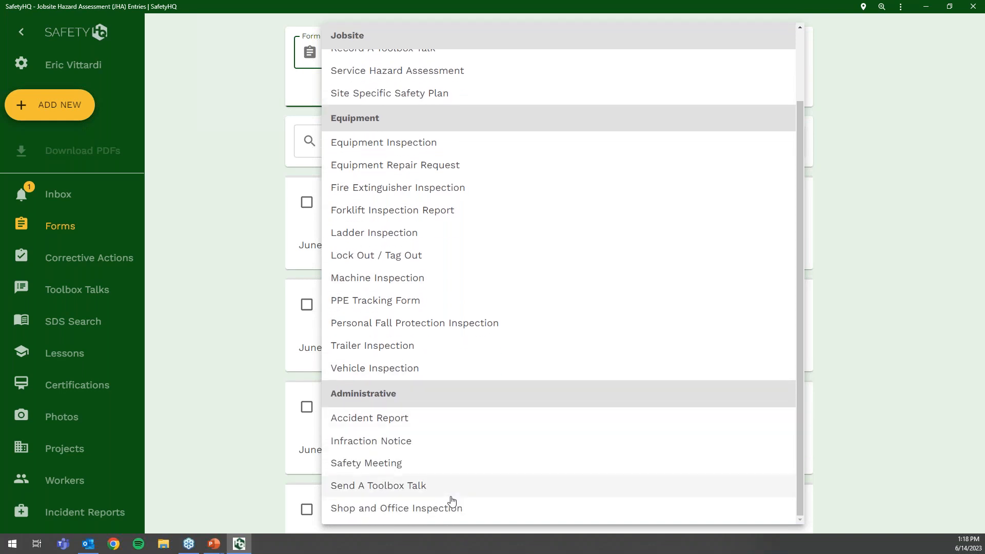
{"action": "left_click", "coordinate": [436, 424]}
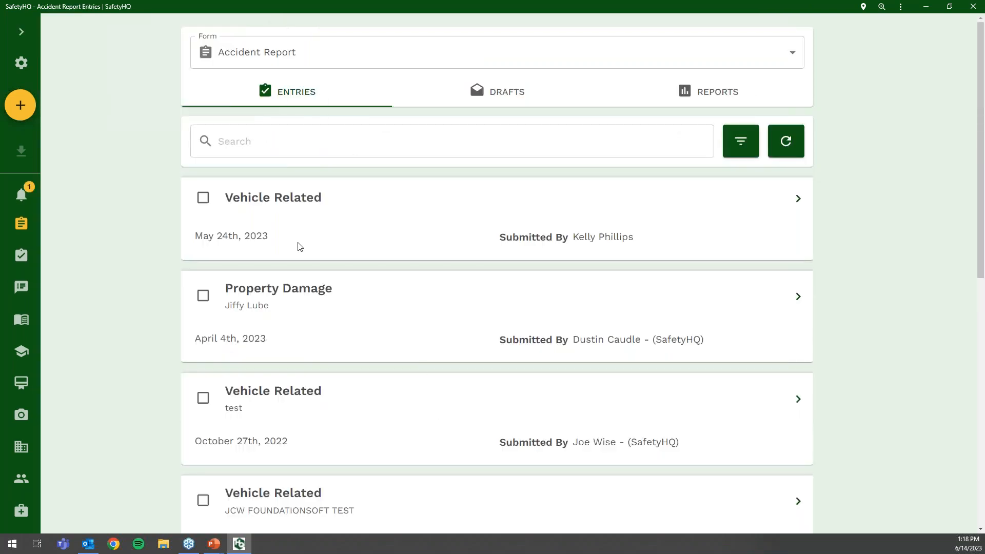
{"action": "left_click", "coordinate": [21, 106]}
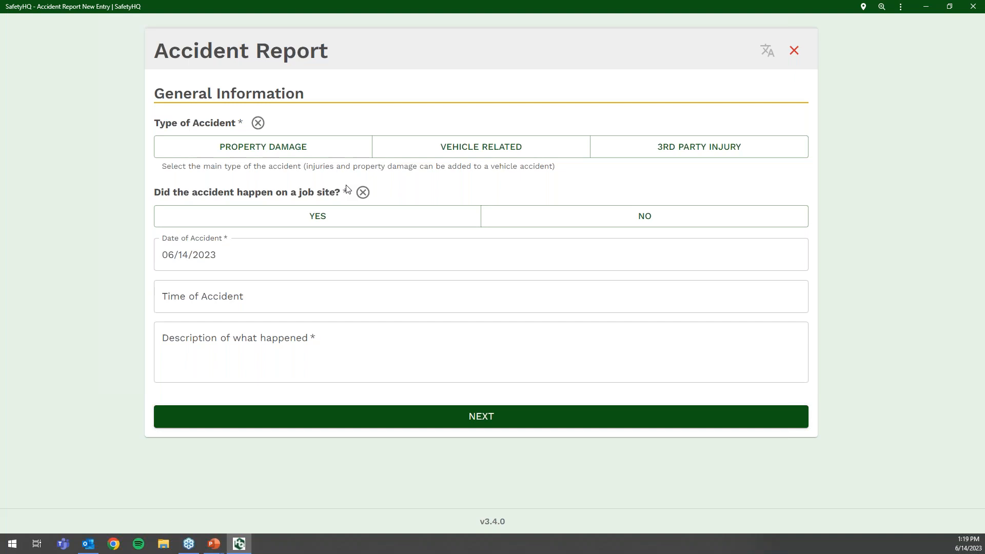
- Mark the accident as Vehicle Related with other vehicles involved, two in total
{"action": "left_click", "coordinate": [285, 155]}
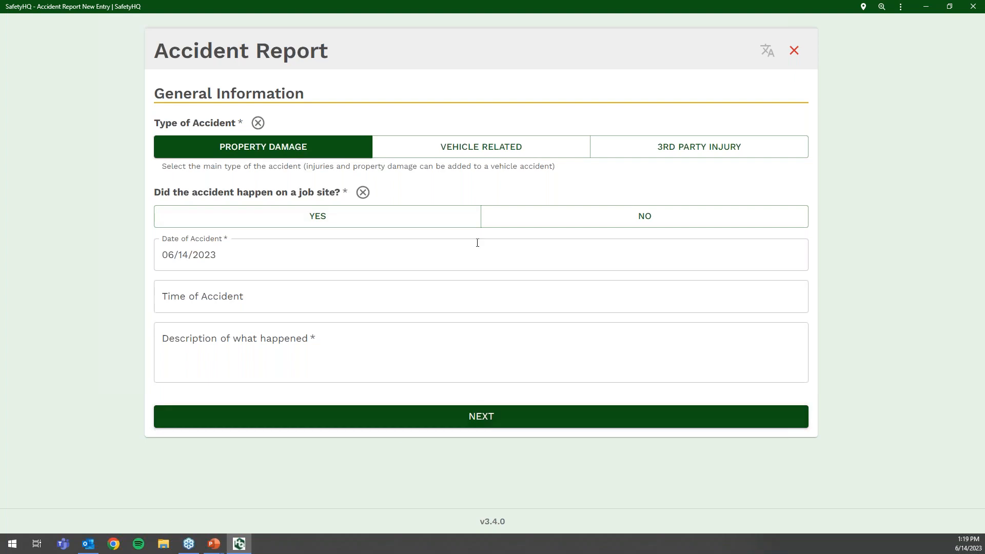
{"action": "left_click", "coordinate": [468, 152]}
{"action": "scroll", "coordinate": [425, 242], "scroll_direction": "down", "scroll_amount": 4}
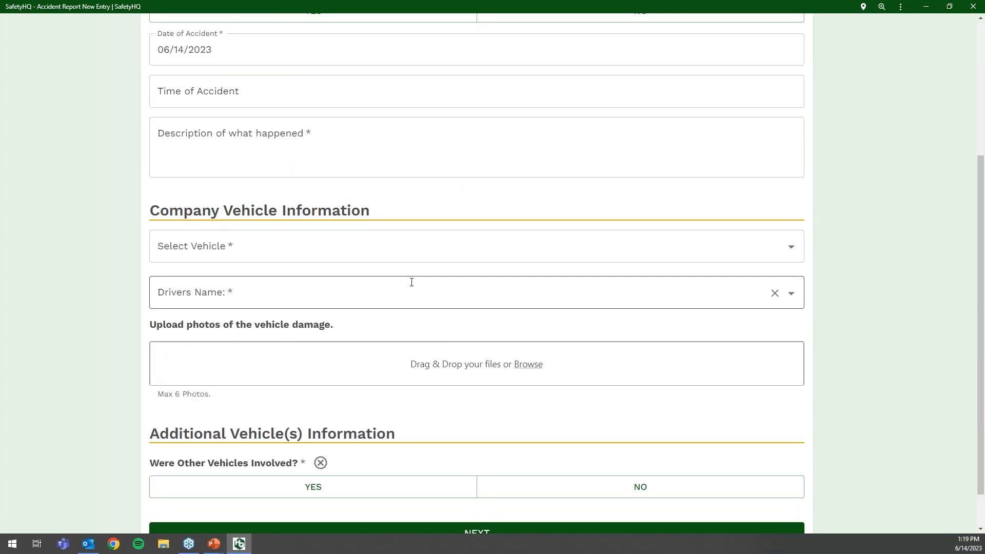
{"action": "scroll", "coordinate": [411, 281], "scroll_direction": "down", "scroll_amount": 1}
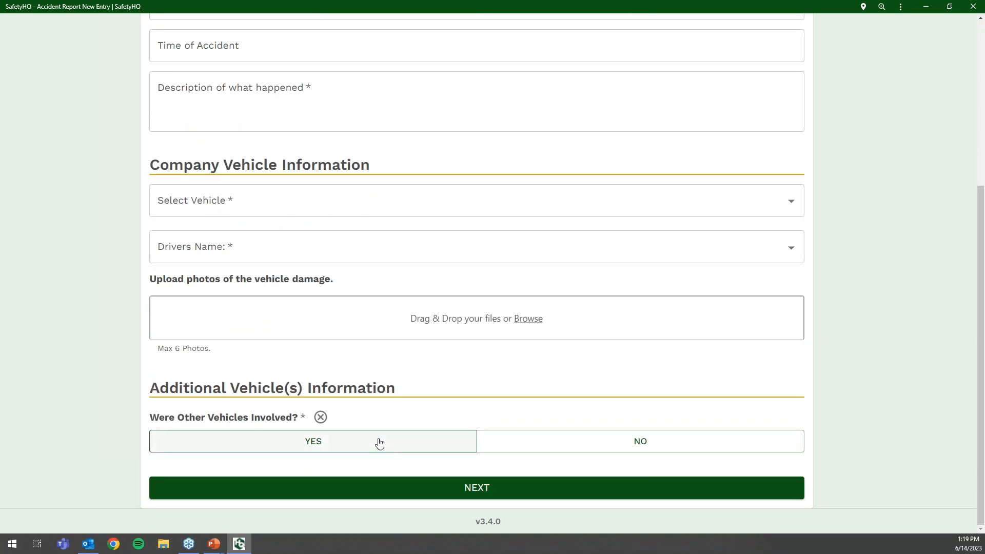
{"action": "left_click", "coordinate": [359, 444]}
{"action": "left_click", "coordinate": [324, 477]}
{"action": "left_click", "coordinate": [224, 421]}
- Exit the accident report and discard the unsaved draft
{"action": "scroll", "coordinate": [272, 404], "scroll_direction": "down", "scroll_amount": 3}
{"action": "scroll", "coordinate": [271, 405], "scroll_direction": "down", "scroll_amount": 5}
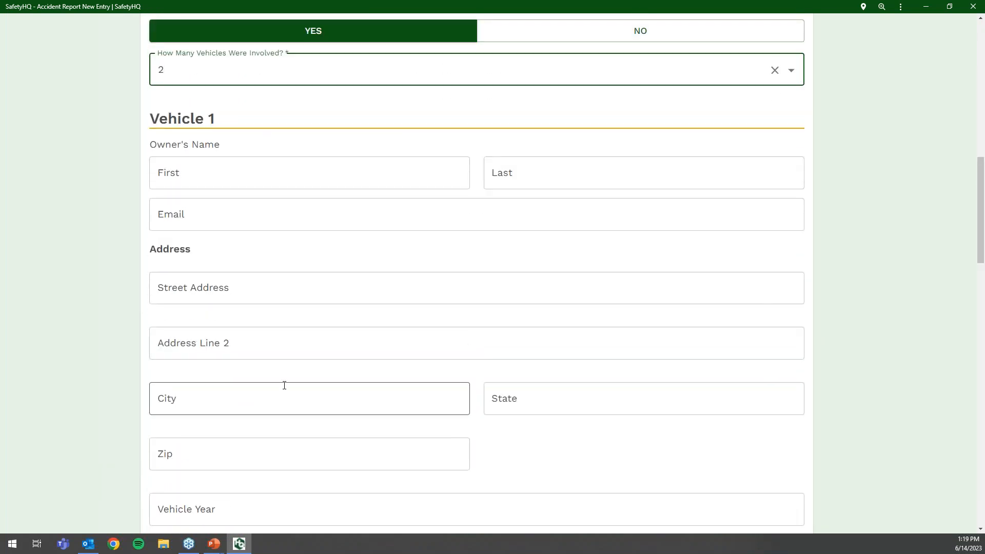
{"action": "scroll", "coordinate": [284, 385], "scroll_direction": "up", "scroll_amount": 4}
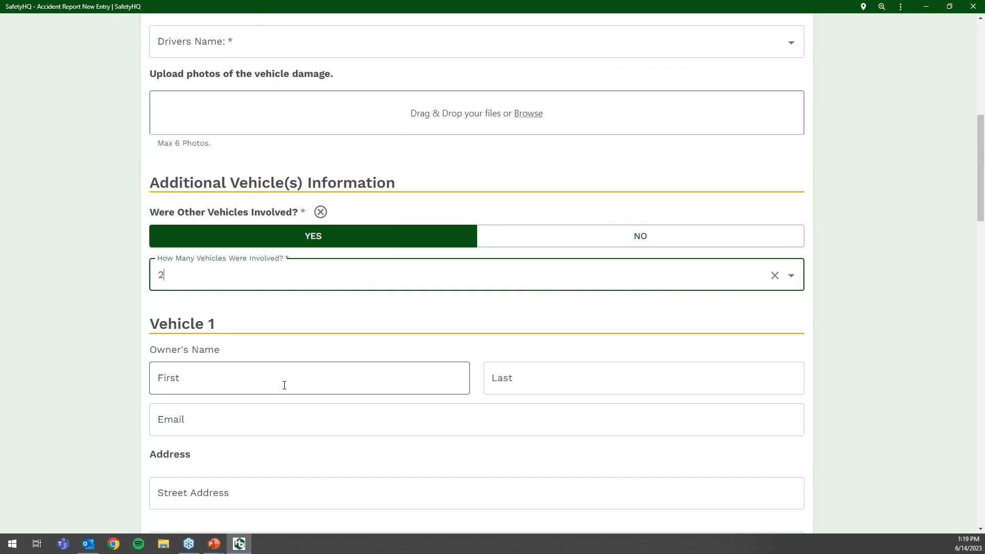
{"action": "scroll", "coordinate": [284, 385], "scroll_direction": "up", "scroll_amount": 1}
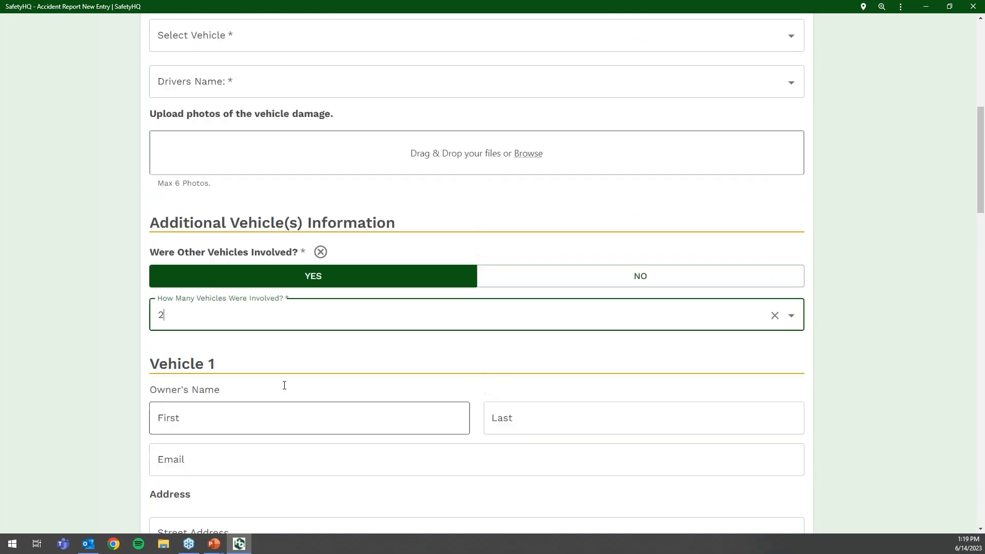
{"action": "scroll", "coordinate": [284, 385], "scroll_direction": "up", "scroll_amount": 3}
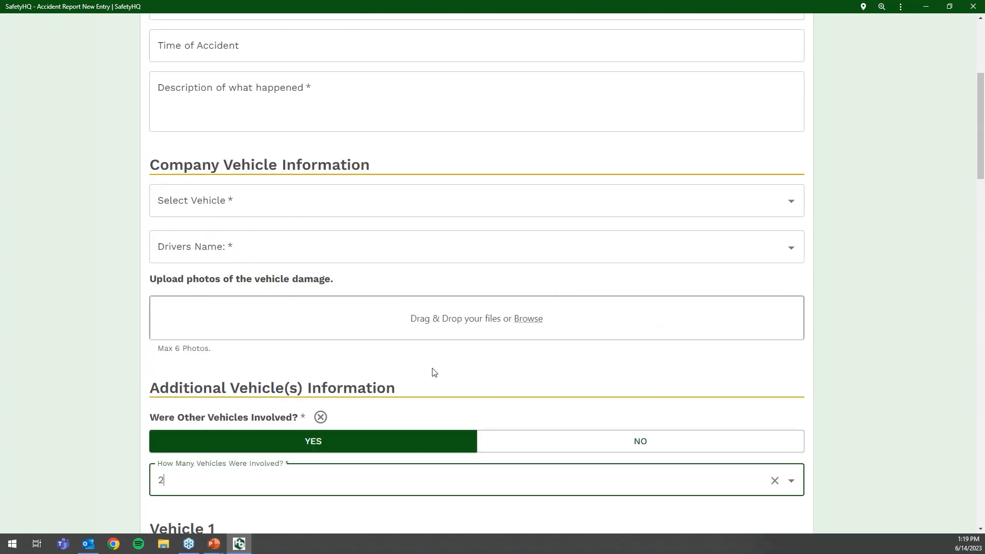
{"action": "scroll", "coordinate": [433, 373], "scroll_direction": "up", "scroll_amount": 5}
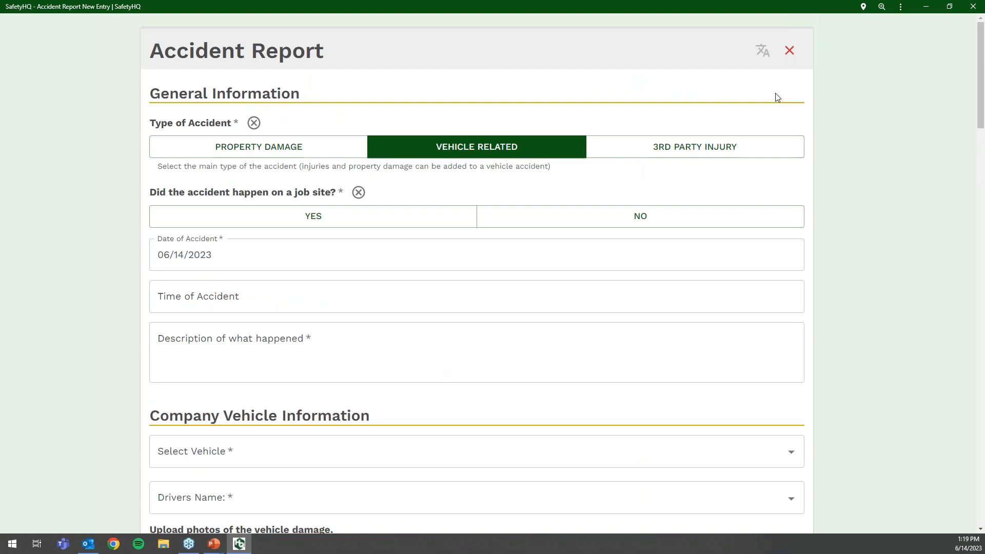
{"action": "left_click", "coordinate": [790, 51]}
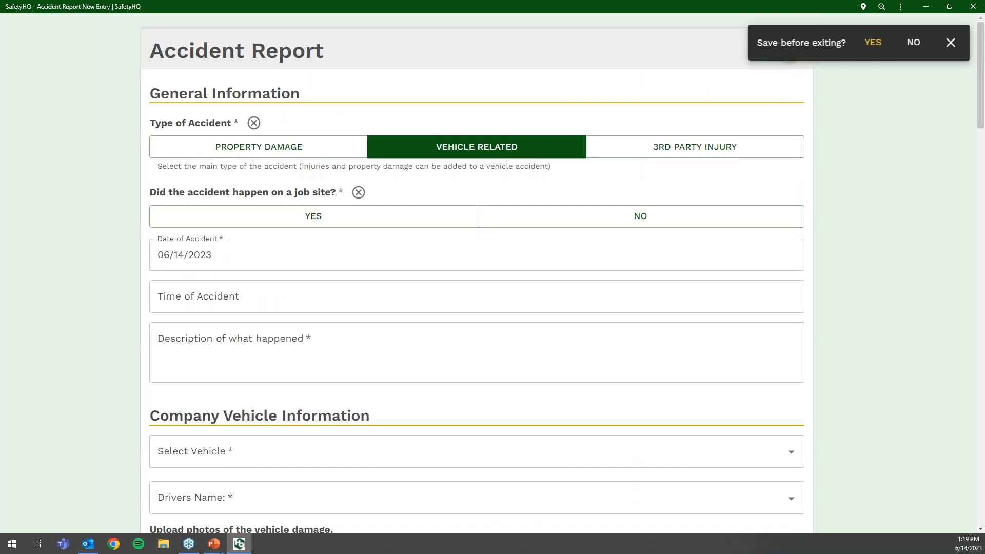
{"action": "left_click", "coordinate": [908, 46]}
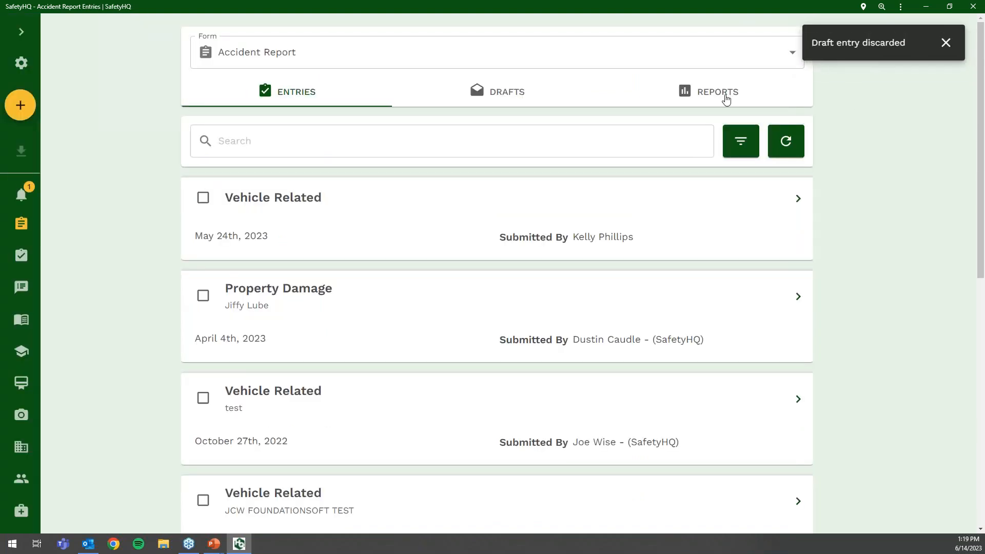
- Start a new JHA entry for project Western Dental Lab - 00001
{"action": "left_click", "coordinate": [371, 65]}
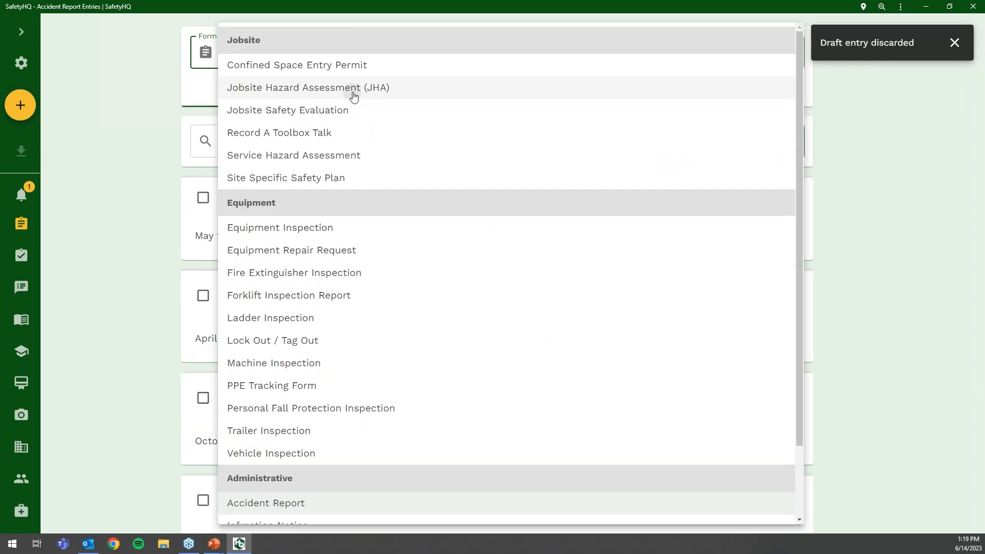
{"action": "left_click", "coordinate": [352, 92]}
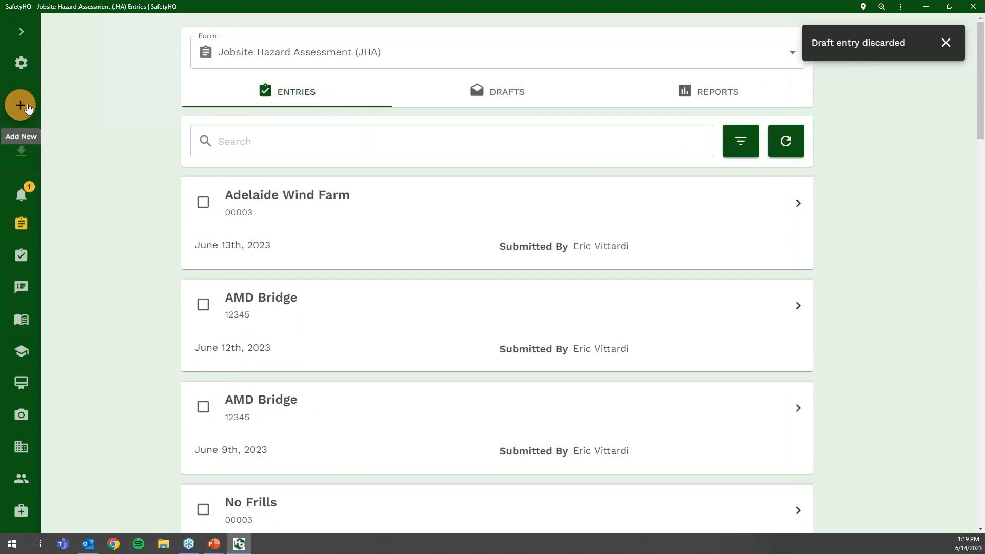
{"action": "left_click", "coordinate": [21, 105]}
{"action": "left_click", "coordinate": [276, 137]}
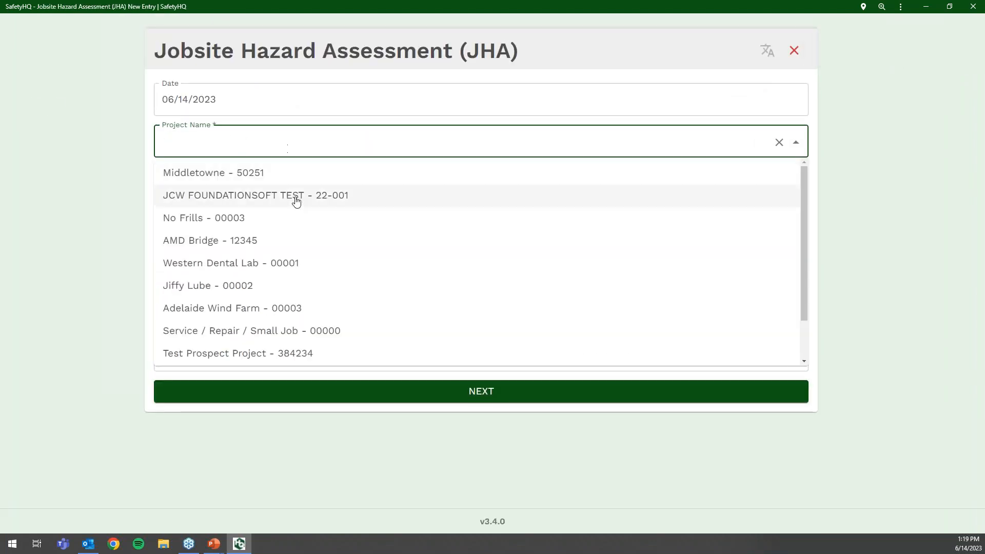
{"action": "left_click", "coordinate": [285, 264]}
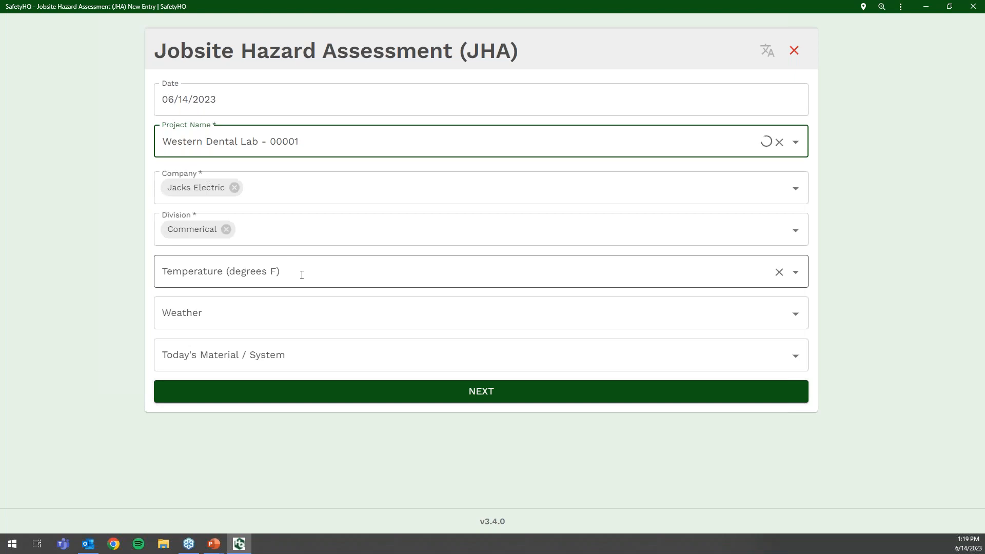
{"action": "left_click", "coordinate": [354, 391]}
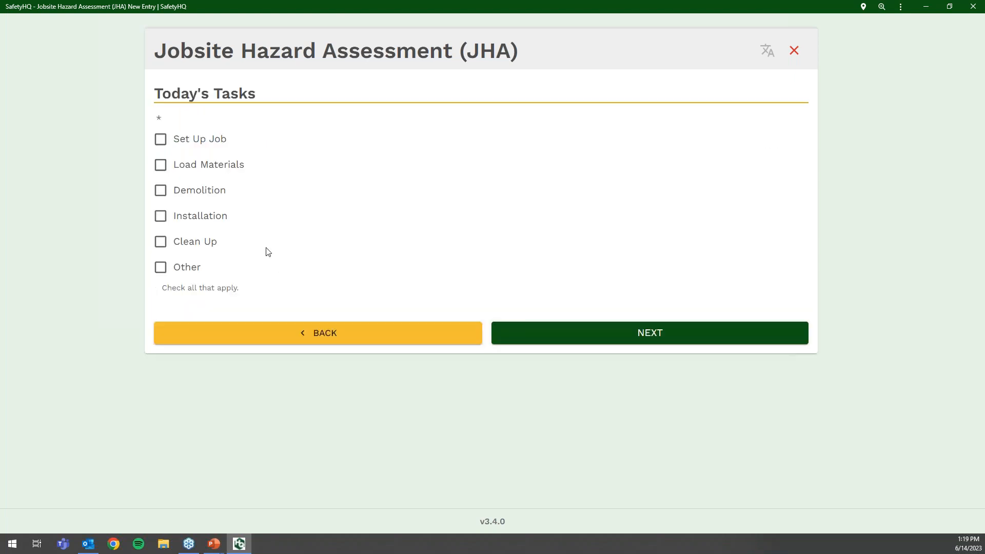
- Tick Set Up Job and Load Materials as today's tasks
{"action": "left_click", "coordinate": [164, 143]}
{"action": "left_click", "coordinate": [161, 169]}
{"action": "left_click", "coordinate": [585, 343]}
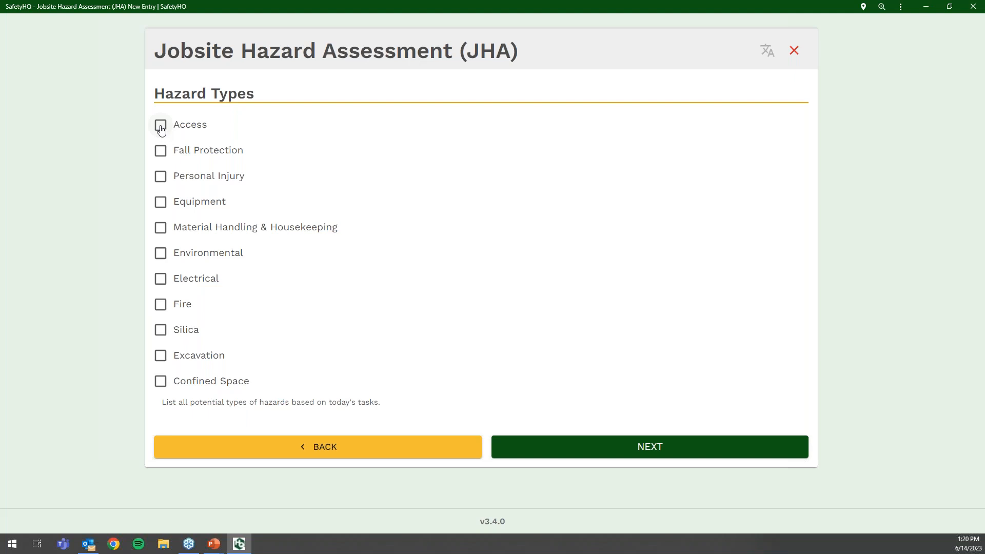
- Record Fall Protection and Environmental hazards: Falls from Equipment, Roofing Falls, Cold Weather, High Winds, Wet Weather
{"action": "left_click", "coordinate": [160, 151]}
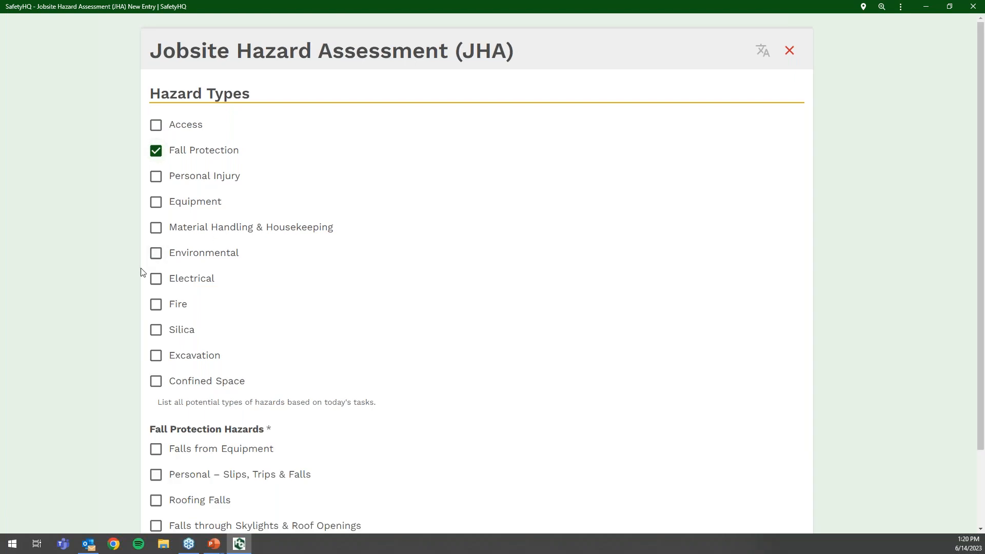
{"action": "left_click", "coordinate": [157, 253]}
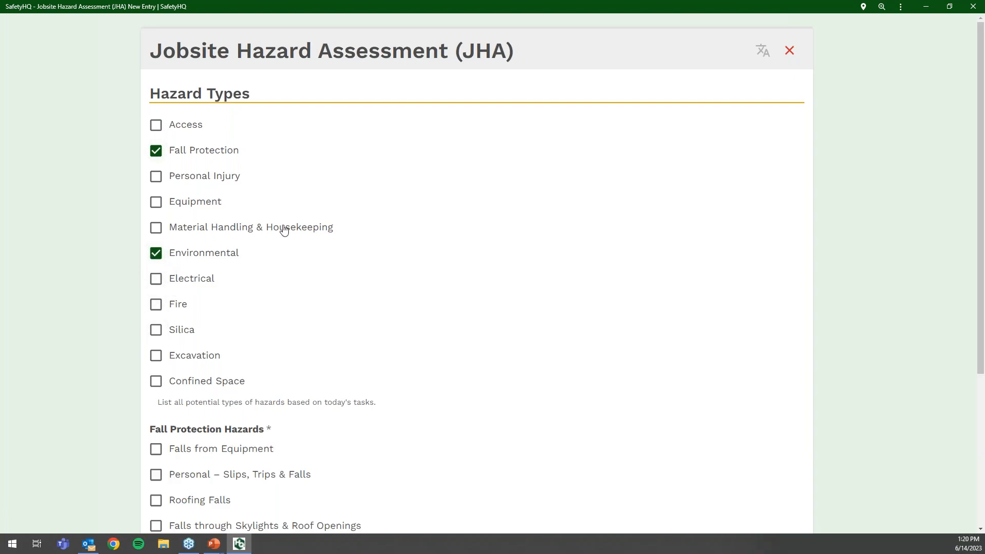
{"action": "scroll", "coordinate": [284, 222], "scroll_direction": "down", "scroll_amount": 5}
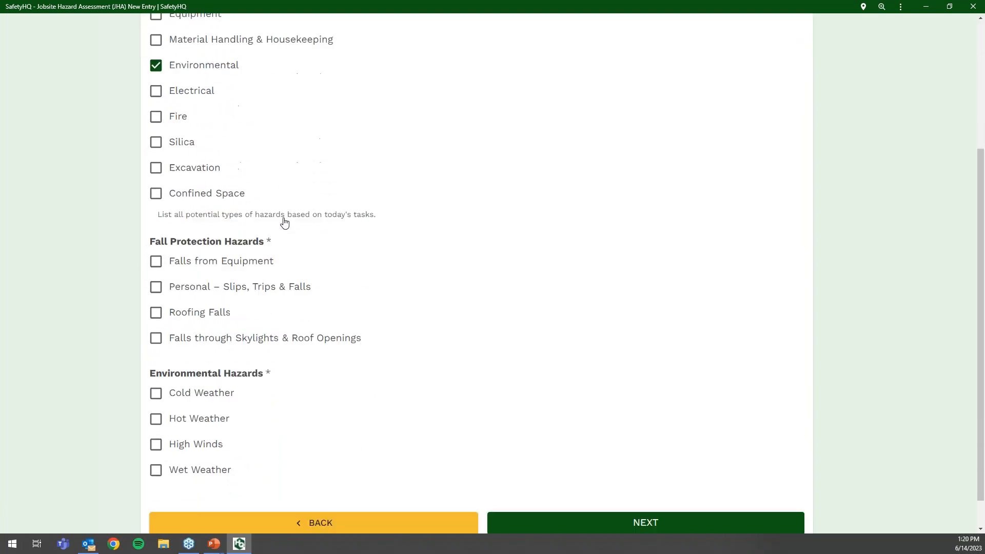
{"action": "left_click", "coordinate": [156, 227]}
{"action": "left_click", "coordinate": [155, 278]}
{"action": "left_click", "coordinate": [156, 362]}
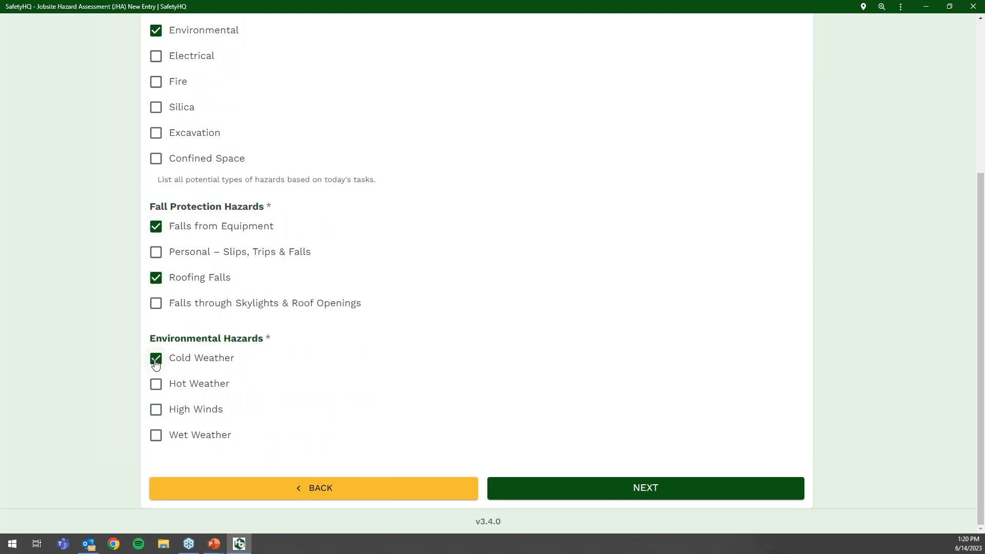
{"action": "left_click", "coordinate": [156, 410]}
{"action": "left_click", "coordinate": [156, 436]}
{"action": "scroll", "coordinate": [266, 369], "scroll_direction": "up", "scroll_amount": 3}
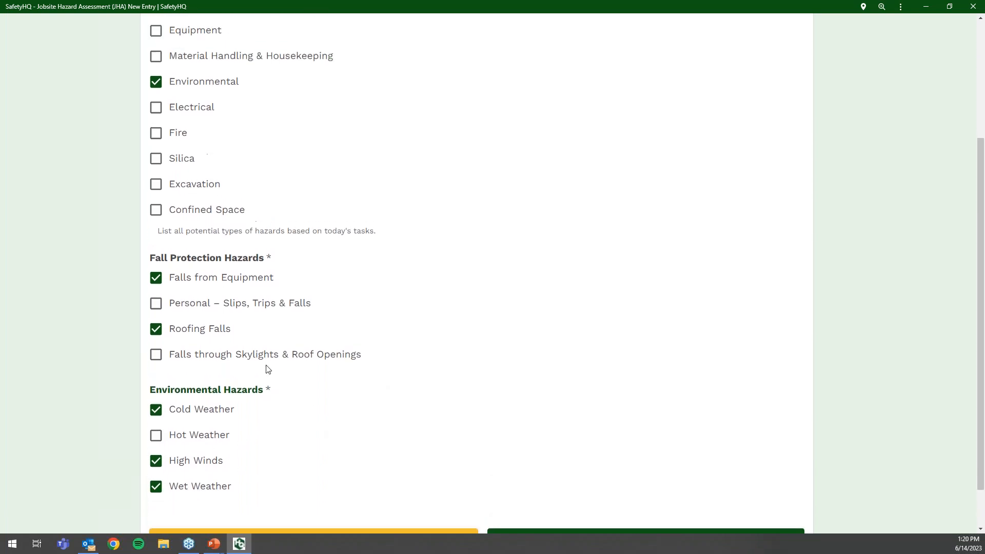
{"action": "scroll", "coordinate": [363, 378], "scroll_direction": "down", "scroll_amount": 3}
- Tick the PFAS and Guardrails fall controls plus dressing-in-layers and hypothermia-review cold controls
{"action": "left_click", "coordinate": [537, 488]}
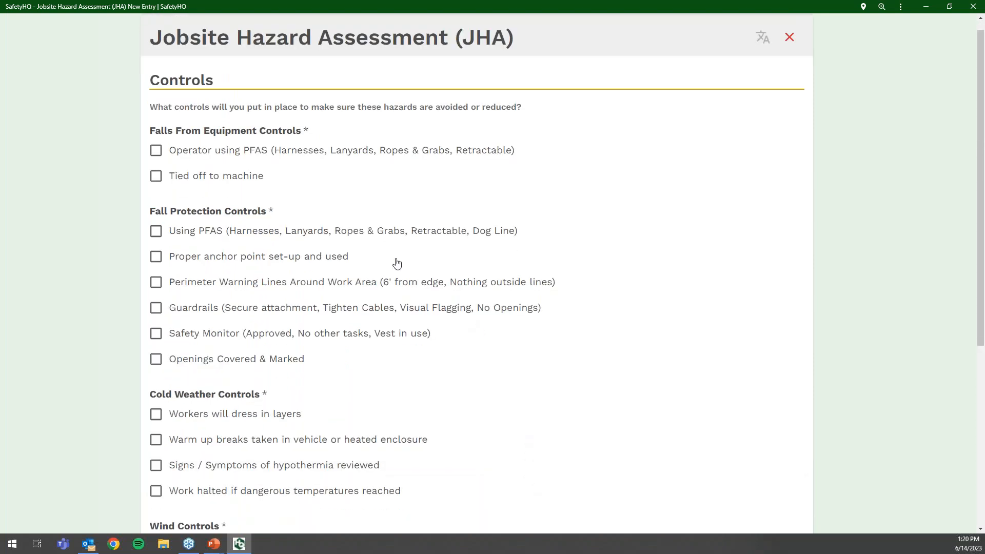
{"action": "left_click", "coordinate": [156, 151]}
{"action": "left_click", "coordinate": [156, 230]}
{"action": "left_click", "coordinate": [156, 308]}
{"action": "scroll", "coordinate": [169, 310], "scroll_direction": "down", "scroll_amount": 3}
{"action": "left_click", "coordinate": [156, 262]}
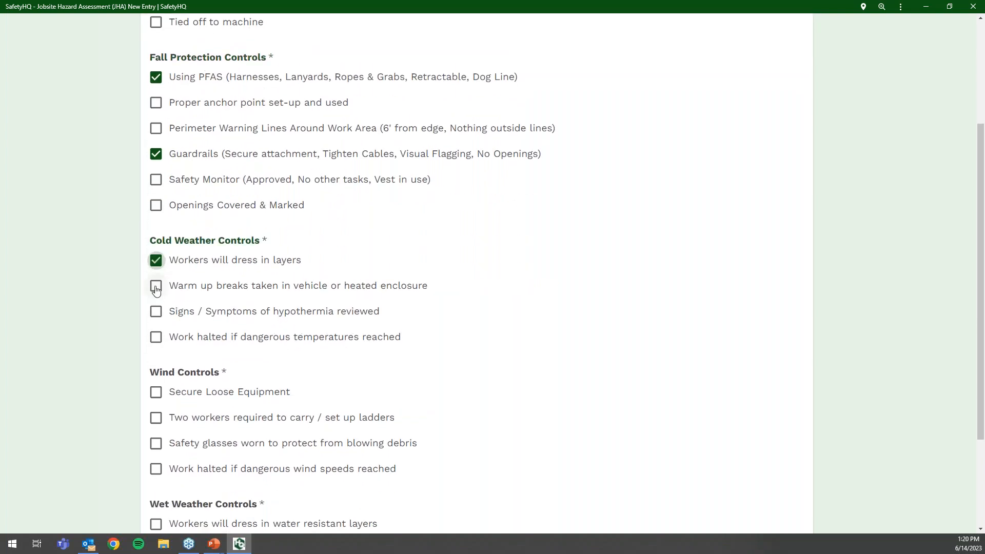
{"action": "left_click", "coordinate": [156, 314]}
- Tick Secure Loose Equipment, safety glasses, water resistant layers and avoiding slopes, then continue to photos and signatures
{"action": "scroll", "coordinate": [156, 313], "scroll_direction": "down", "scroll_amount": 1}
{"action": "scroll", "coordinate": [156, 325], "scroll_direction": "down", "scroll_amount": 2}
{"action": "left_click", "coordinate": [156, 251]}
{"action": "left_click", "coordinate": [156, 303]}
{"action": "left_click", "coordinate": [156, 384]}
{"action": "left_click", "coordinate": [158, 435]}
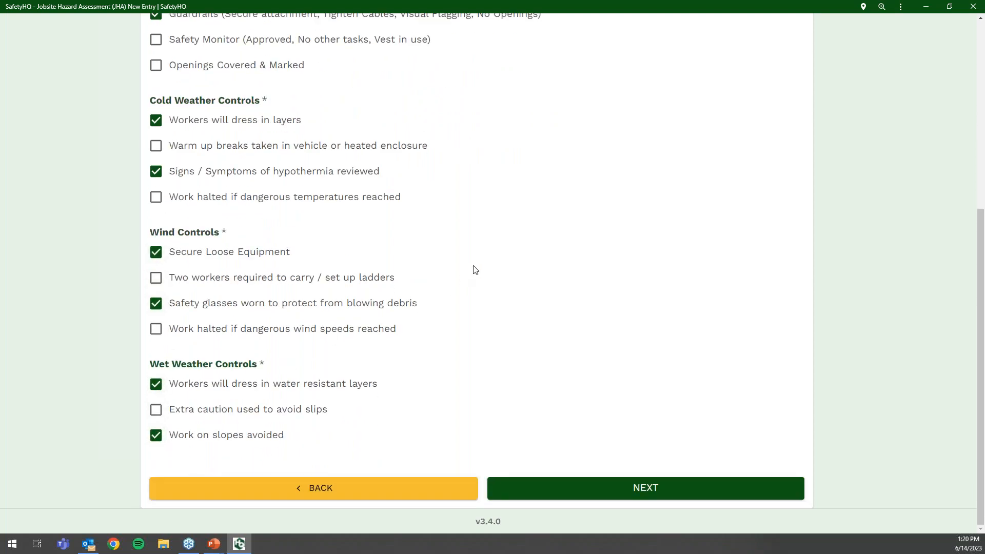
{"action": "scroll", "coordinate": [475, 269], "scroll_direction": "up", "scroll_amount": 3}
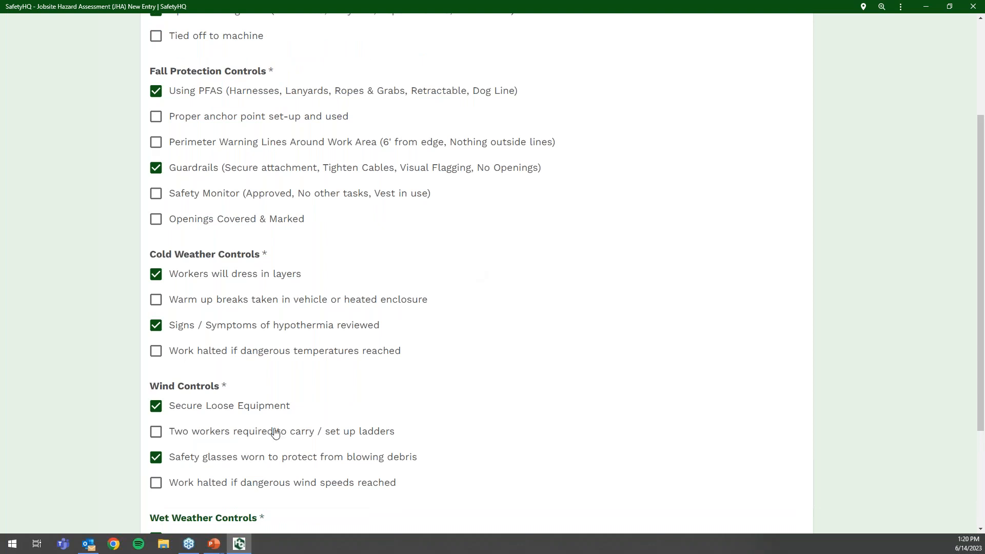
{"action": "scroll", "coordinate": [285, 413], "scroll_direction": "down", "scroll_amount": 3}
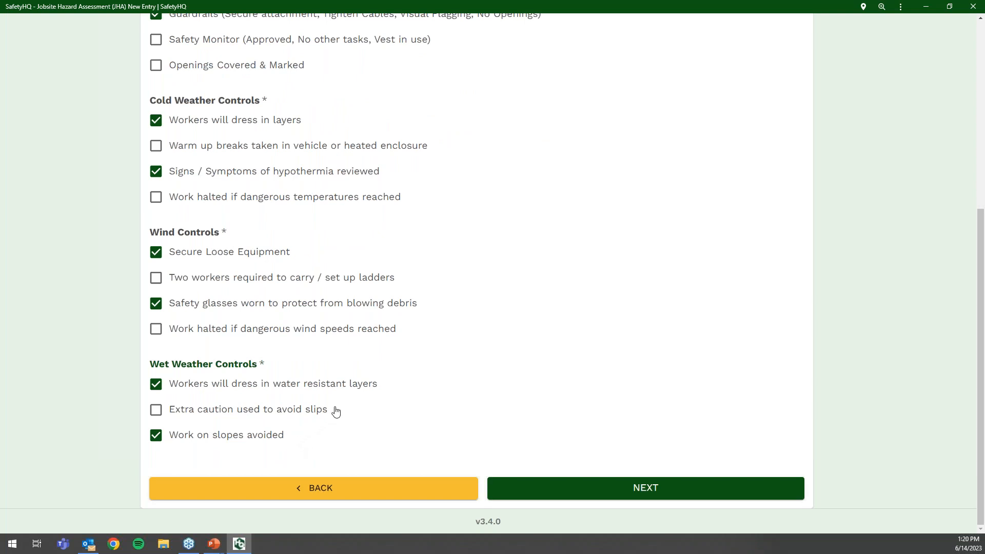
{"action": "scroll", "coordinate": [336, 410], "scroll_direction": "up", "scroll_amount": 2}
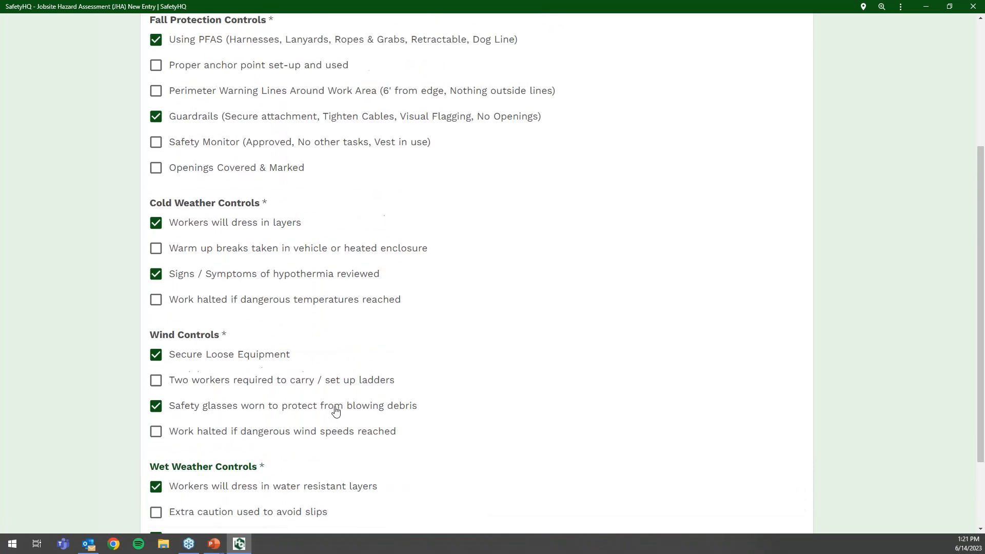
{"action": "scroll", "coordinate": [334, 411], "scroll_direction": "up", "scroll_amount": 1}
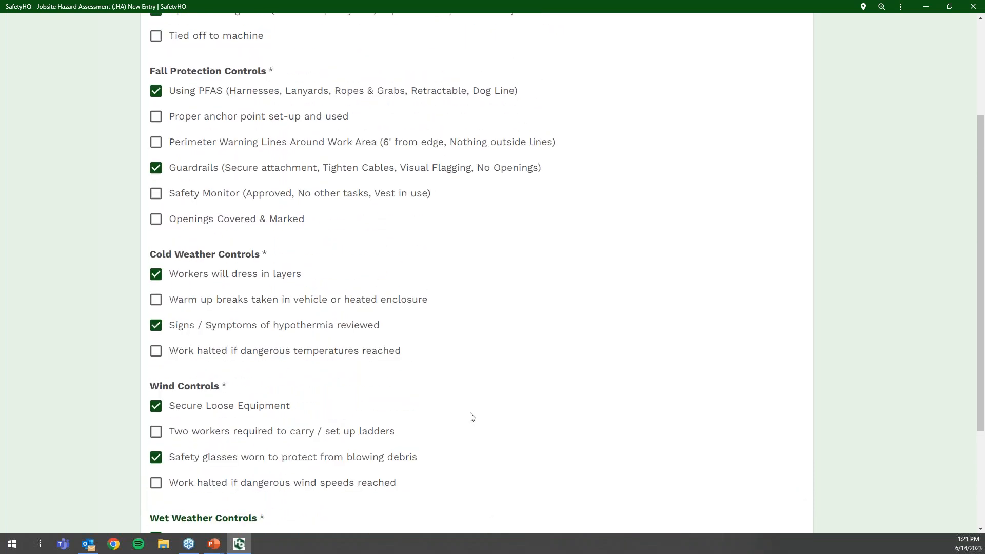
{"action": "scroll", "coordinate": [487, 426], "scroll_direction": "down", "scroll_amount": 3}
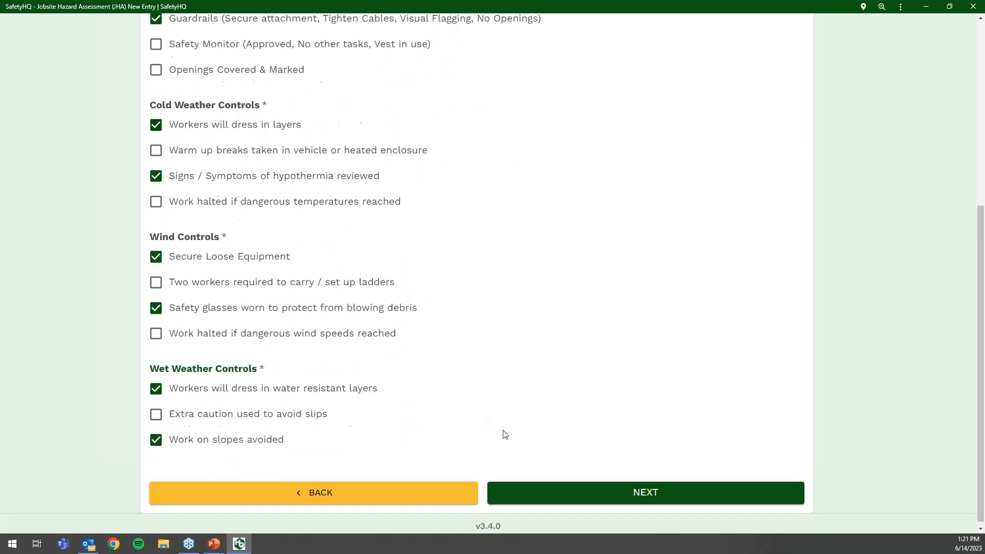
{"action": "left_click", "coordinate": [575, 491]}
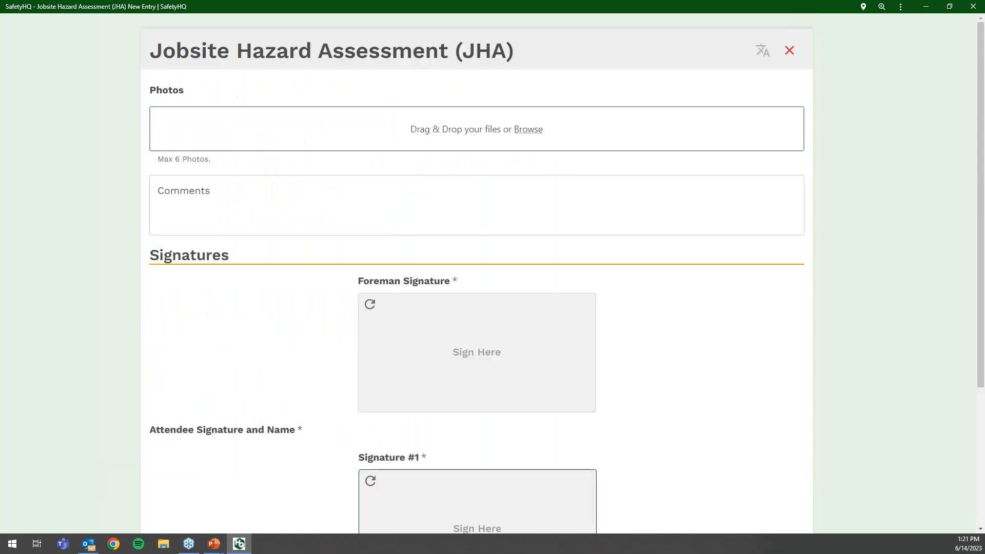
- Attach the Rebar.jpg photo (6.7 MB) to the JHA's Photos section and open it for editing
{"action": "left_click", "coordinate": [536, 133]}
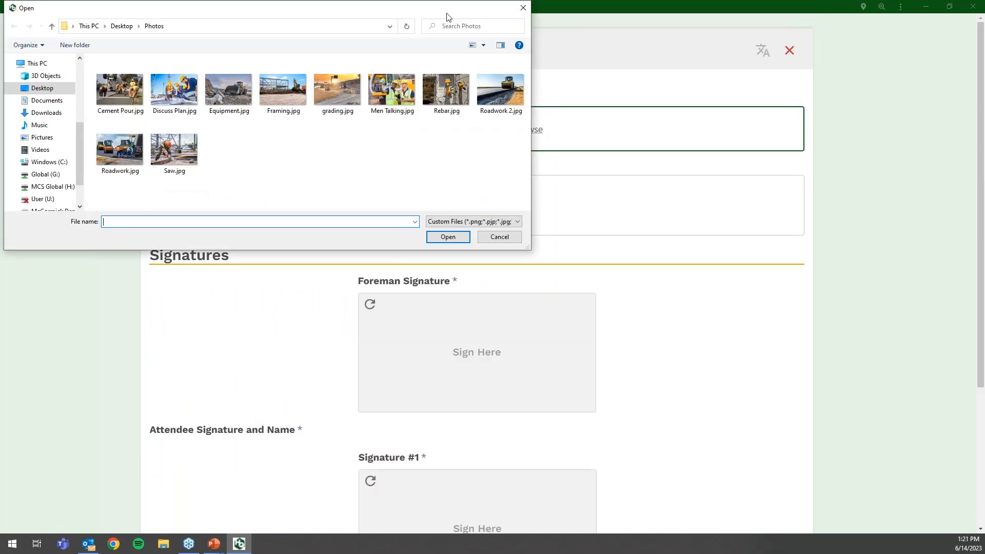
{"action": "left_click_drag", "start_coordinate": [491, 114], "coordinate": [583, 214]}
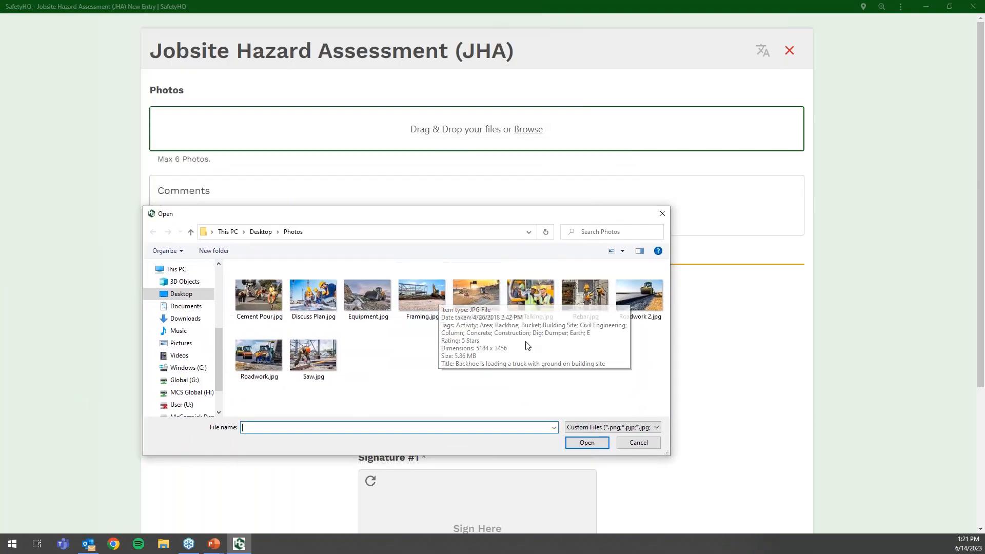
{"action": "left_click", "coordinate": [587, 296]}
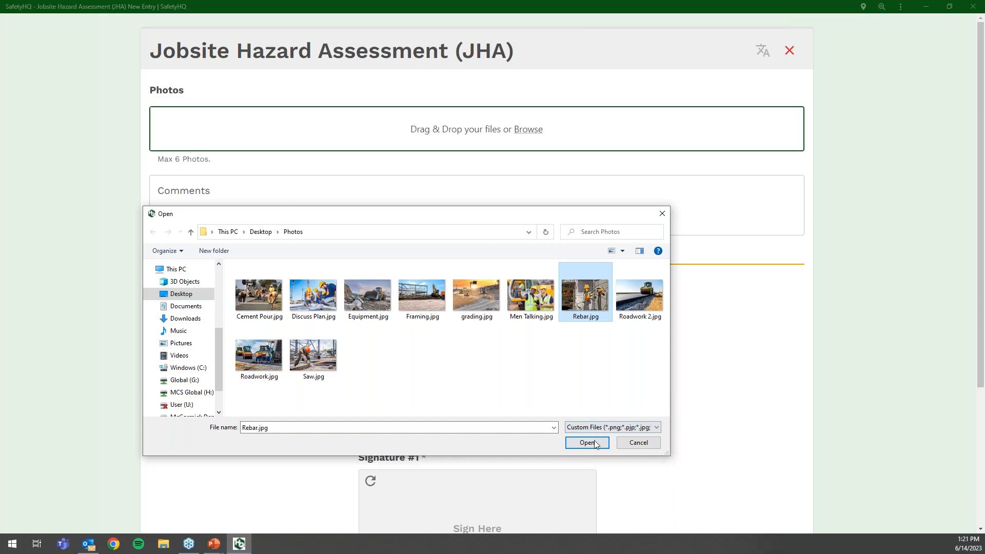
{"action": "left_click", "coordinate": [587, 442]}
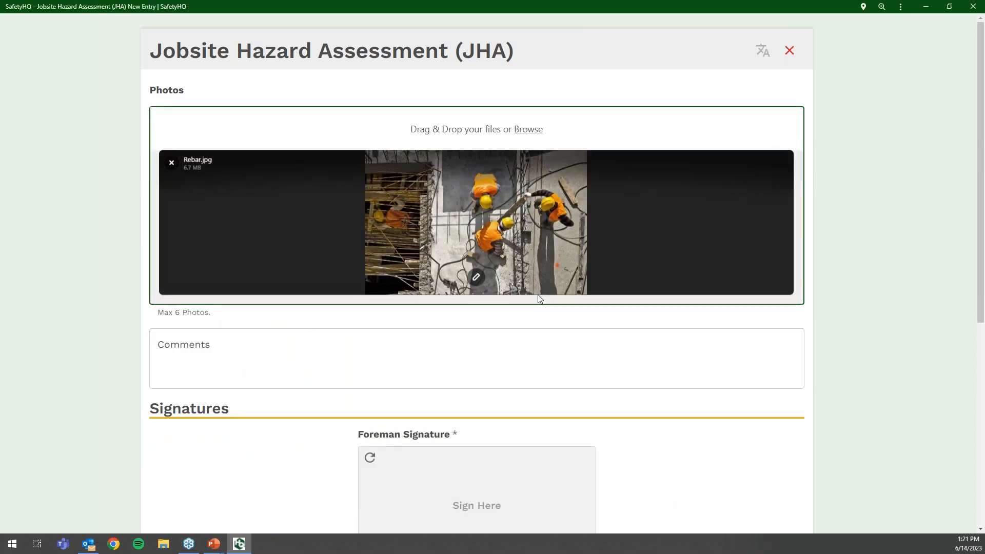
{"action": "left_click", "coordinate": [477, 278]}
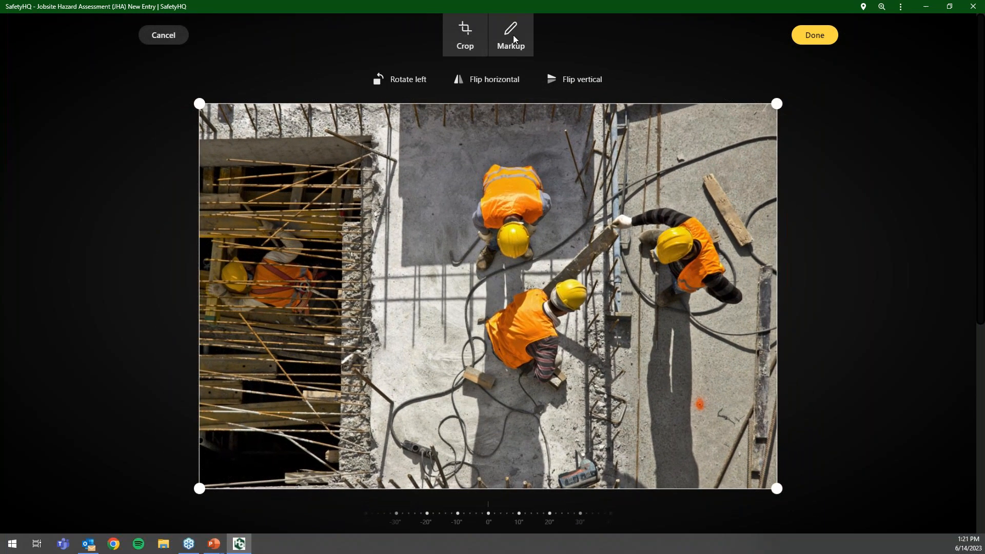
- Add a red circle around the top-left rebar in the photo
{"action": "left_click", "coordinate": [513, 35]}
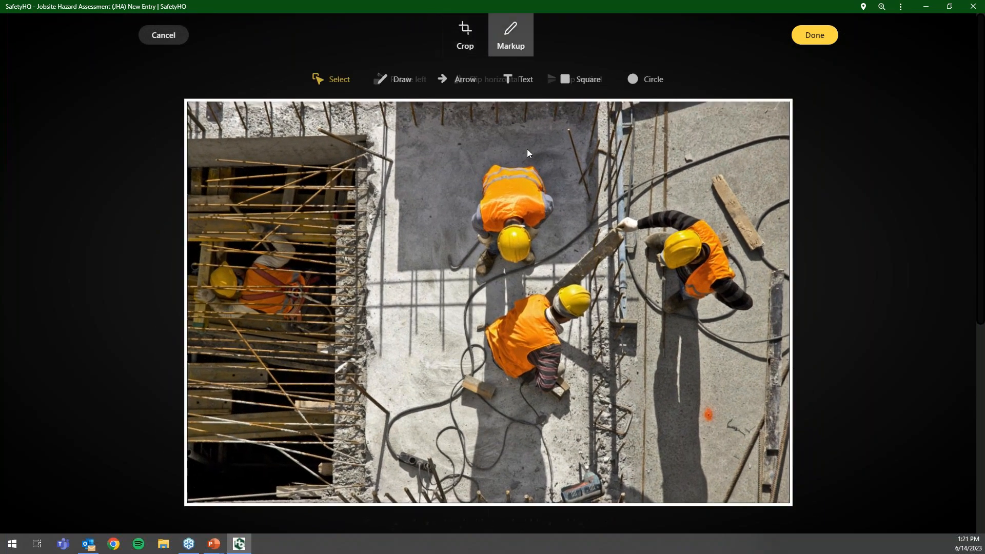
{"action": "left_click", "coordinate": [640, 86]}
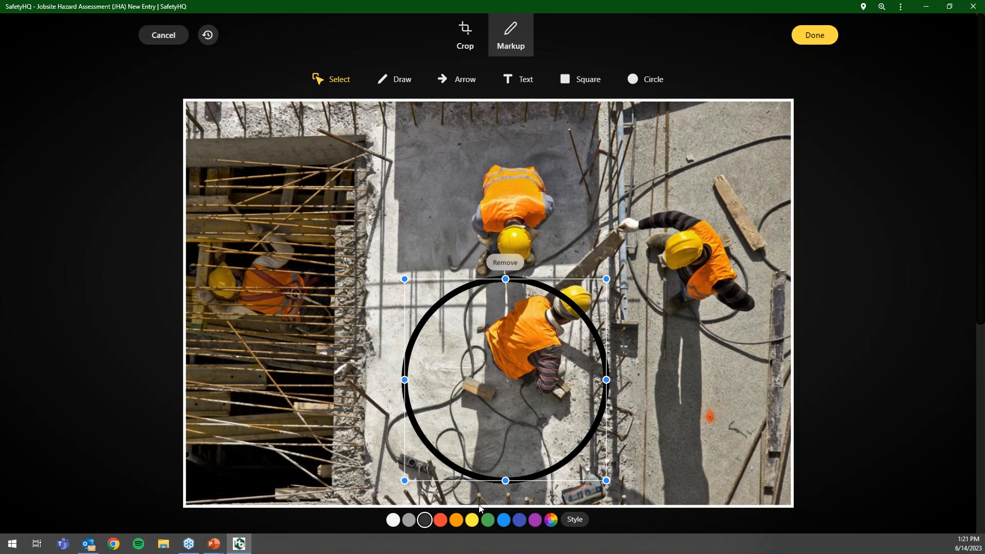
{"action": "left_click", "coordinate": [440, 520]}
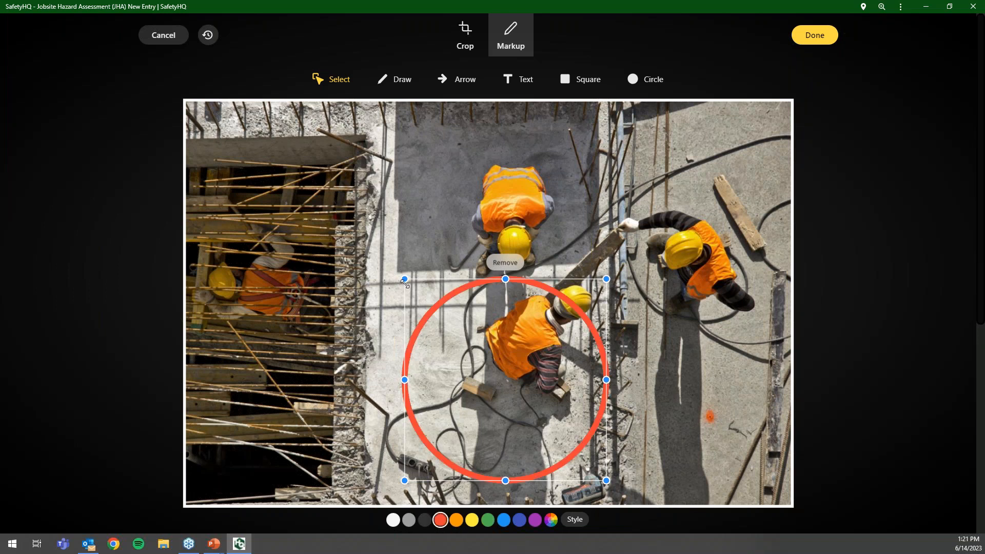
{"action": "left_click_drag", "start_coordinate": [405, 281], "coordinate": [493, 370]}
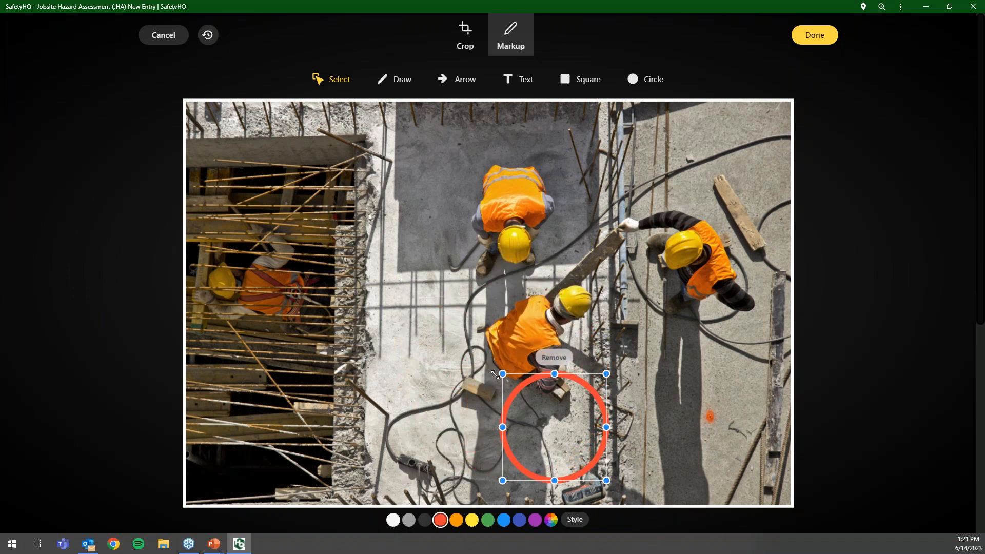
{"action": "left_click_drag", "start_coordinate": [543, 421], "coordinate": [334, 155]}
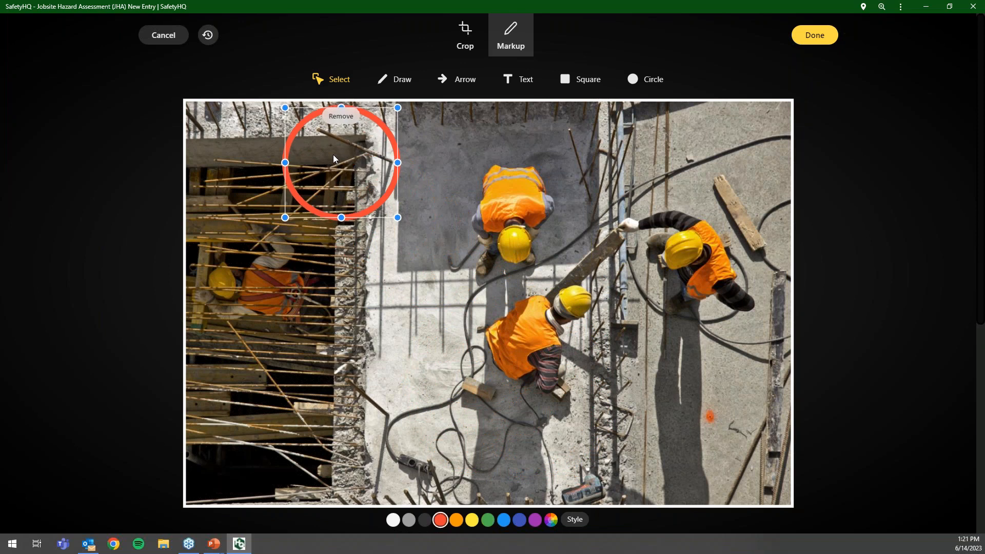
- Draw a curved red arrow pointing to the circled rebar
{"action": "left_click", "coordinate": [395, 79]}
{"action": "mouse_move", "coordinate": [677, 425]}
{"action": "left_mouse_down"}
{"action": "mouse_move", "coordinate": [433, 435]}
{"action": "mouse_move", "coordinate": [355, 246]}
{"action": "left_mouse_up"}
{"action": "left_click_drag", "start_coordinate": [324, 275], "coordinate": [353, 245]}
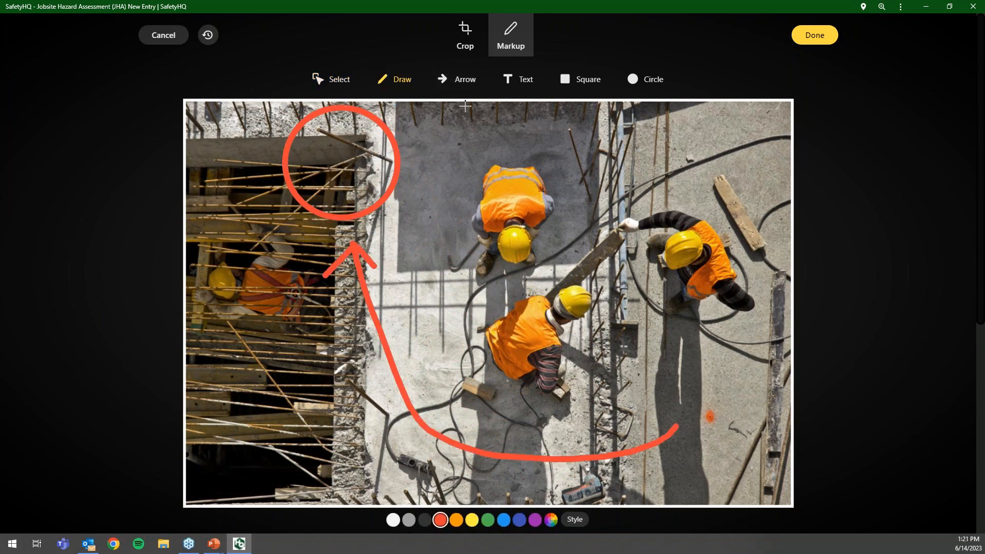
- Add a yellow arrow pointing up past the top worker and save the markup
{"action": "left_click", "coordinate": [461, 82]}
{"action": "left_click", "coordinate": [445, 520]}
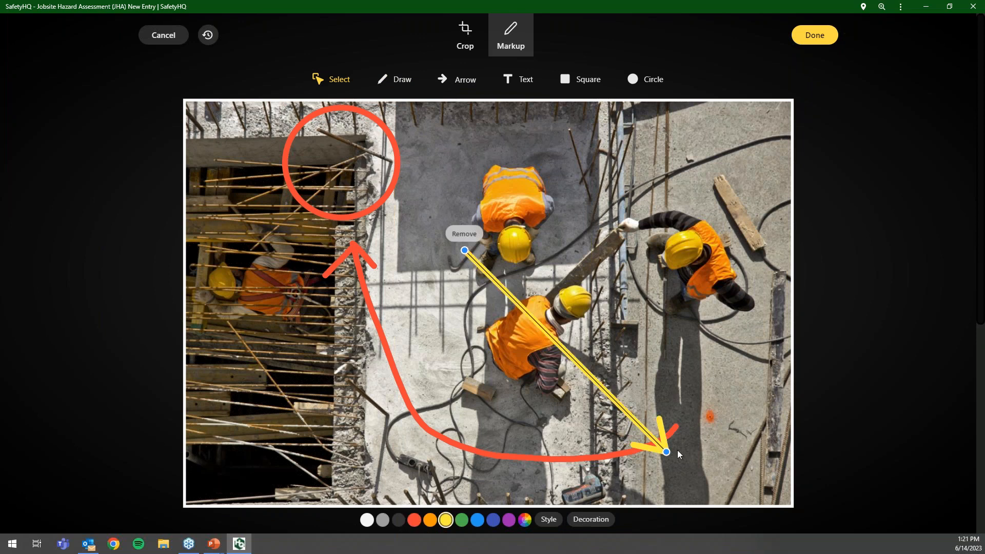
{"action": "left_click_drag", "start_coordinate": [664, 452], "coordinate": [575, 123]}
{"action": "left_click", "coordinate": [815, 34]}
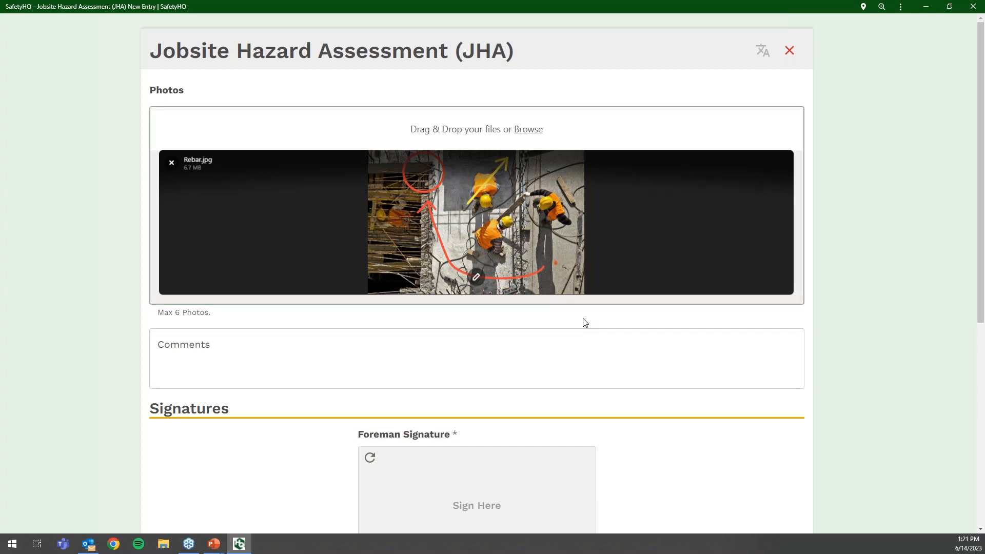
- Select the signing attendee's worker and submit the Jobsite Hazard Assessment
{"action": "scroll", "coordinate": [548, 376], "scroll_direction": "down", "scroll_amount": 3}
{"action": "mouse_move", "coordinate": [405, 300]}
{"action": "left_mouse_down"}
{"action": "mouse_move", "coordinate": [433, 398]}
{"action": "mouse_move", "coordinate": [460, 318]}
{"action": "mouse_move", "coordinate": [446, 355]}
{"action": "left_mouse_up"}
{"action": "scroll", "coordinate": [478, 337], "scroll_direction": "down", "scroll_amount": 4}
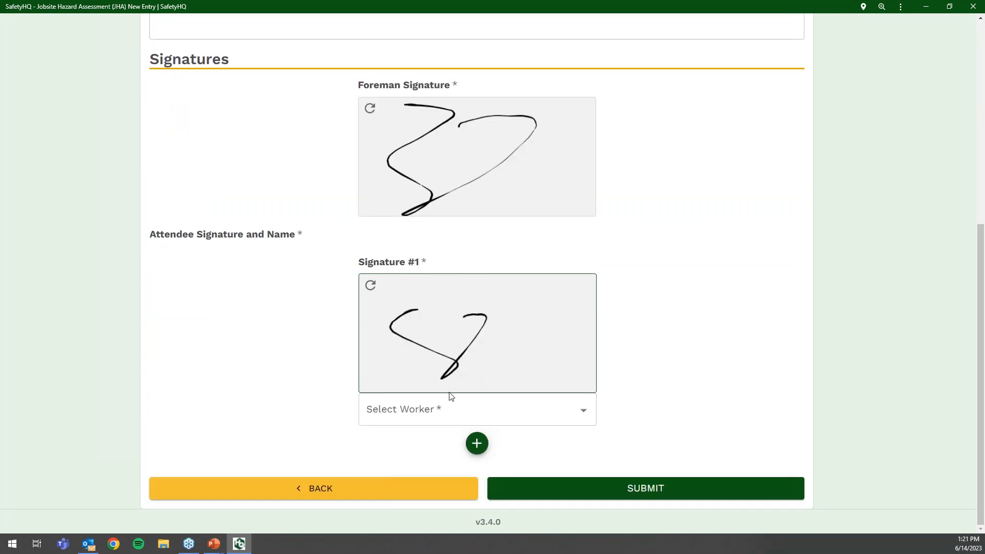
{"action": "left_click", "coordinate": [441, 408]}
{"action": "left_click", "coordinate": [426, 378]}
{"action": "left_click", "coordinate": [581, 487]}
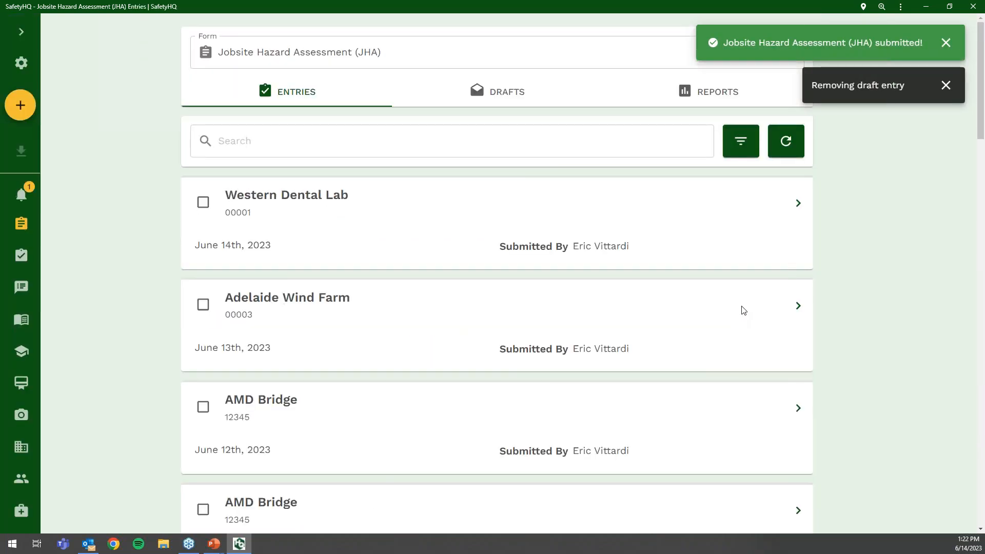
- Dismiss the submission and draft-removal notices, then show the Form dropdown list
{"action": "left_click", "coordinate": [948, 47]}
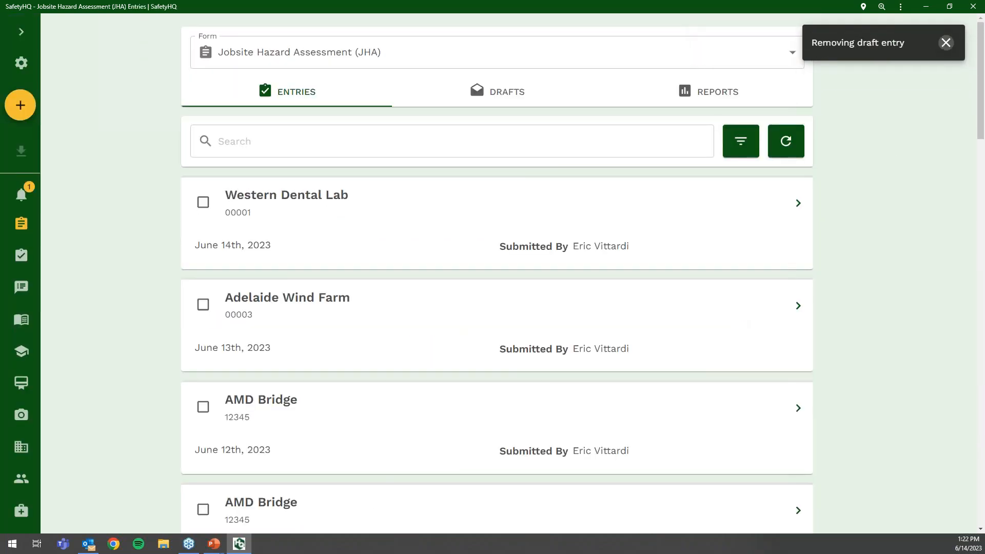
{"action": "left_click", "coordinate": [946, 40]}
{"action": "left_click", "coordinate": [469, 66]}
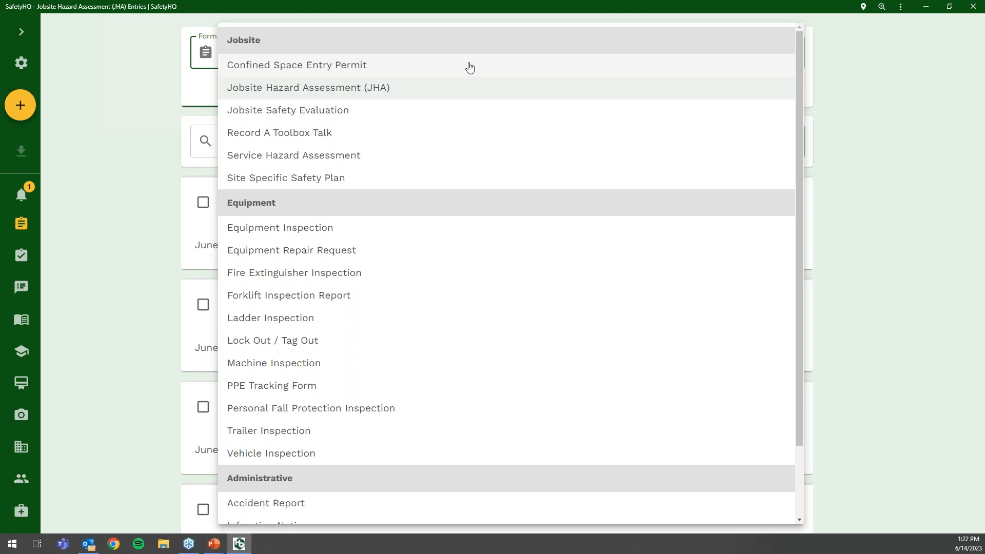
- Switch to Jobsite Safety Evaluation entries and expand the navigation drawer
{"action": "left_click", "coordinate": [463, 111]}
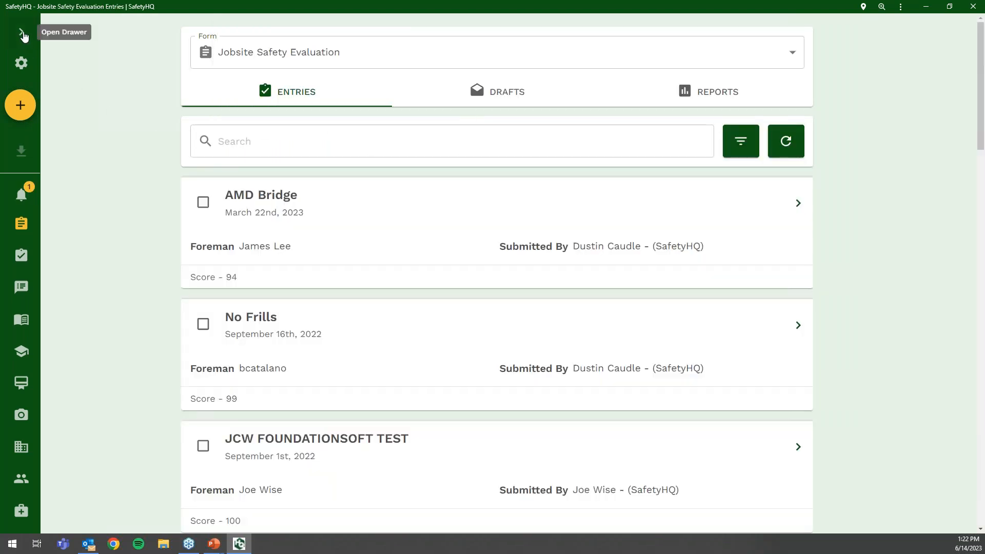
{"action": "left_click", "coordinate": [22, 32]}
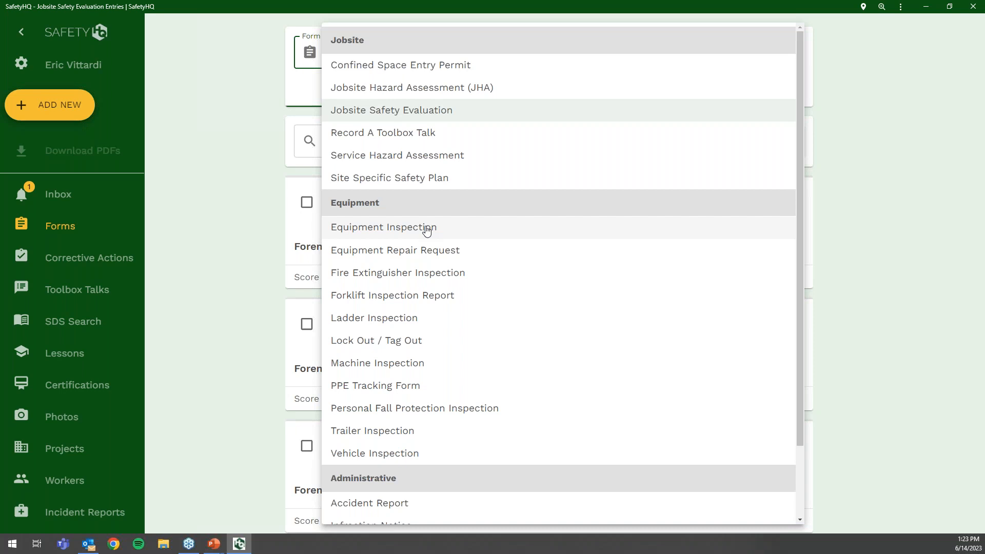
- Open the Equipment list and check the Overdue Date filter without applying any filter
{"action": "left_click", "coordinate": [113, 456]}
{"action": "scroll", "coordinate": [77, 451], "scroll_direction": "down", "scroll_amount": 2}
{"action": "left_click", "coordinate": [72, 470]}
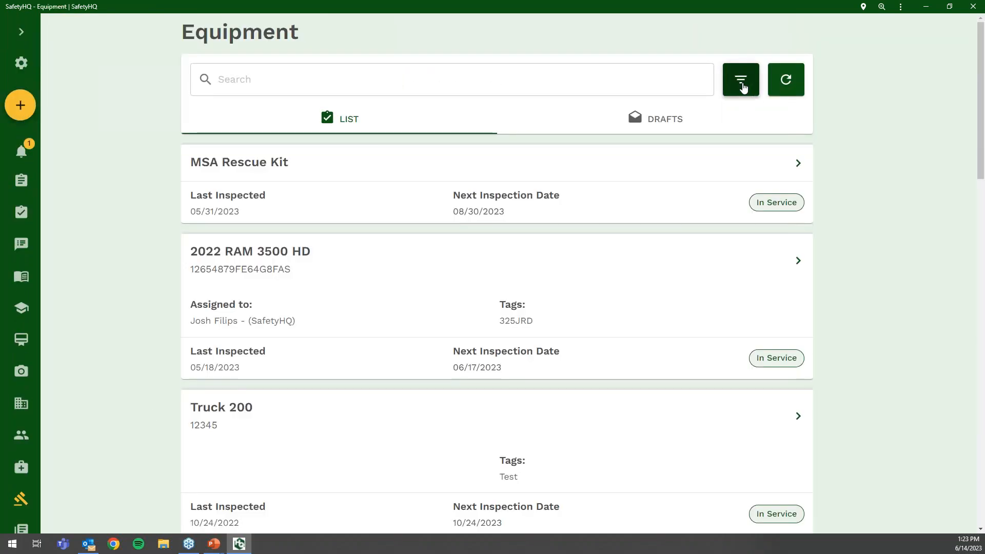
{"action": "left_click", "coordinate": [741, 82]}
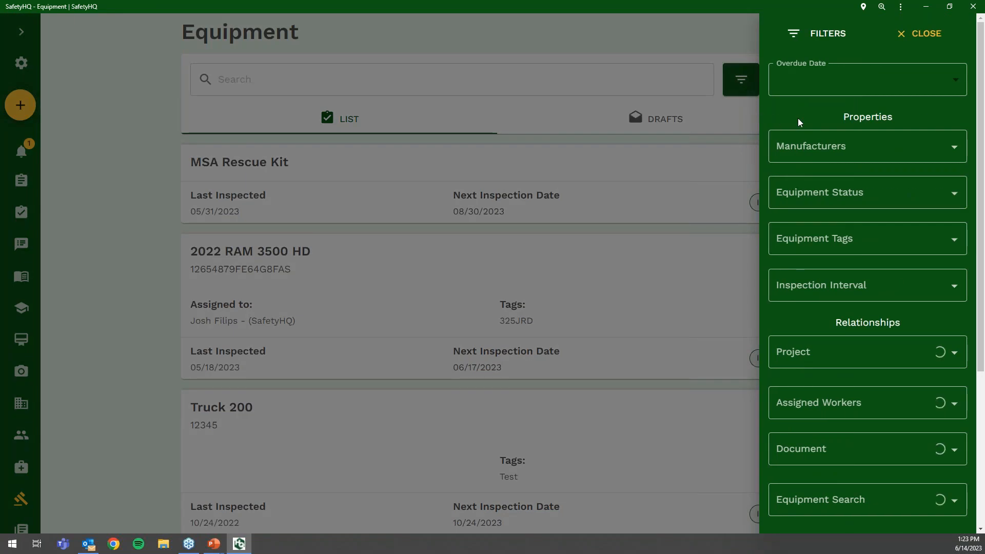
{"action": "left_click", "coordinate": [814, 86]}
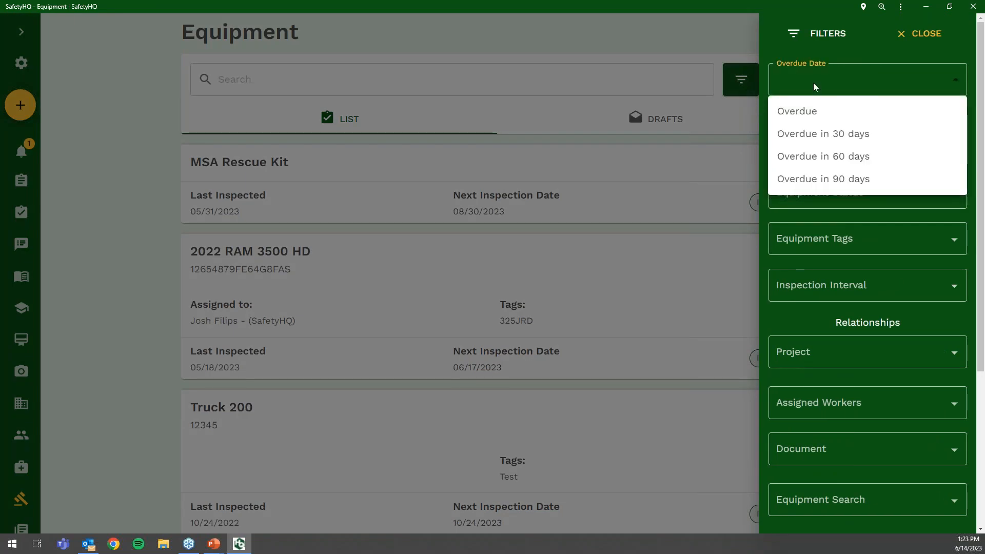
{"action": "left_click", "coordinate": [814, 86]}
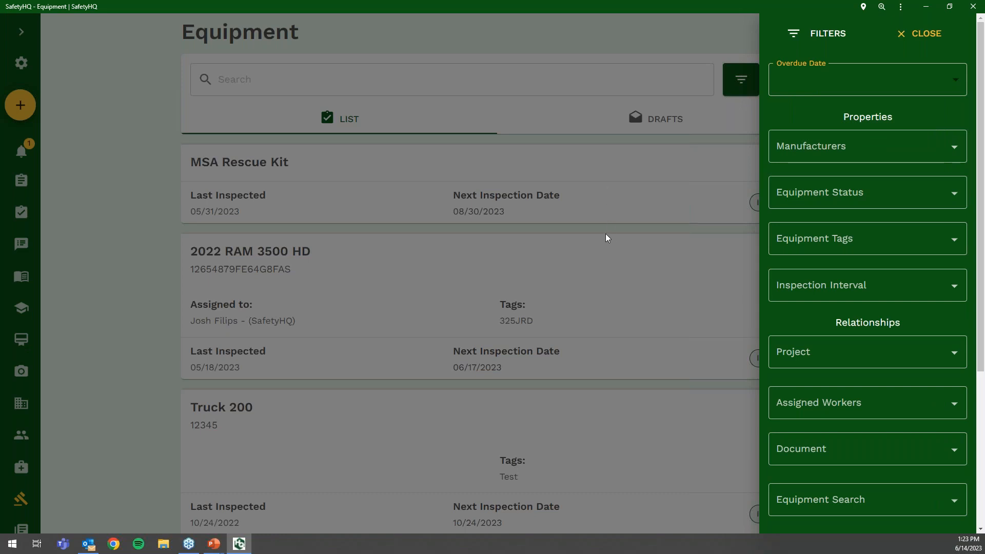
{"action": "left_click", "coordinate": [590, 227]}
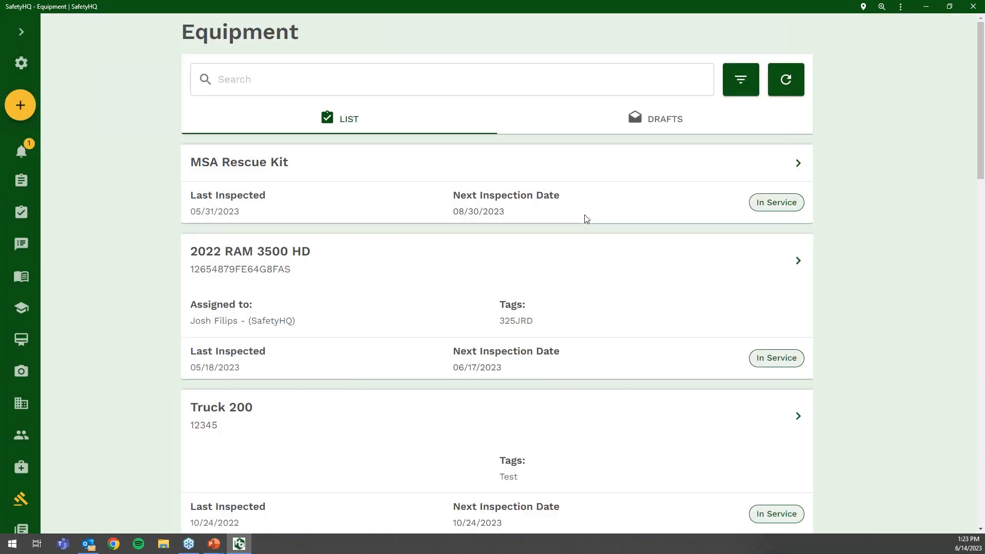
{"action": "left_click", "coordinate": [21, 32]}
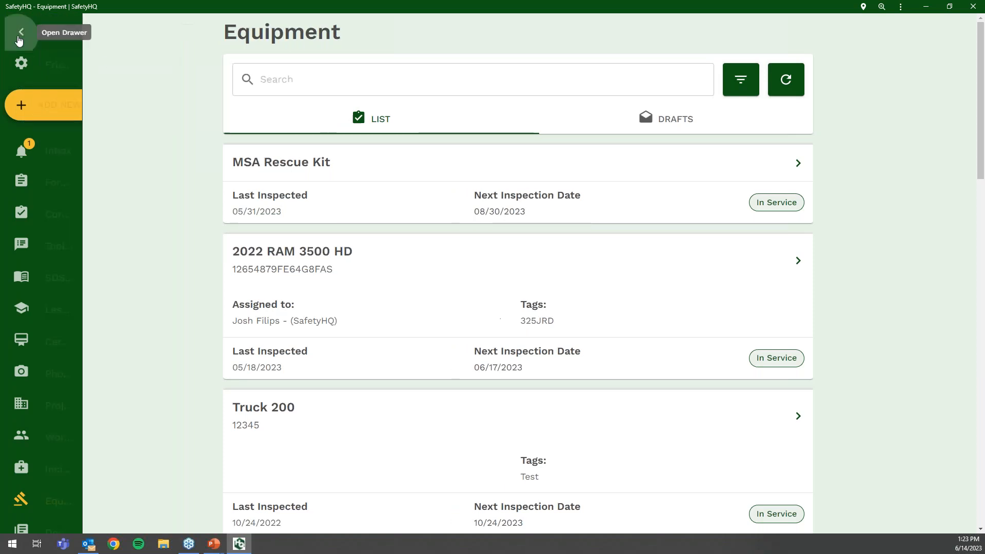
- Start a new Jobsite Safety Evaluation for project AMD Bridge - 12345 with material Option 1
{"action": "left_click", "coordinate": [58, 185]}
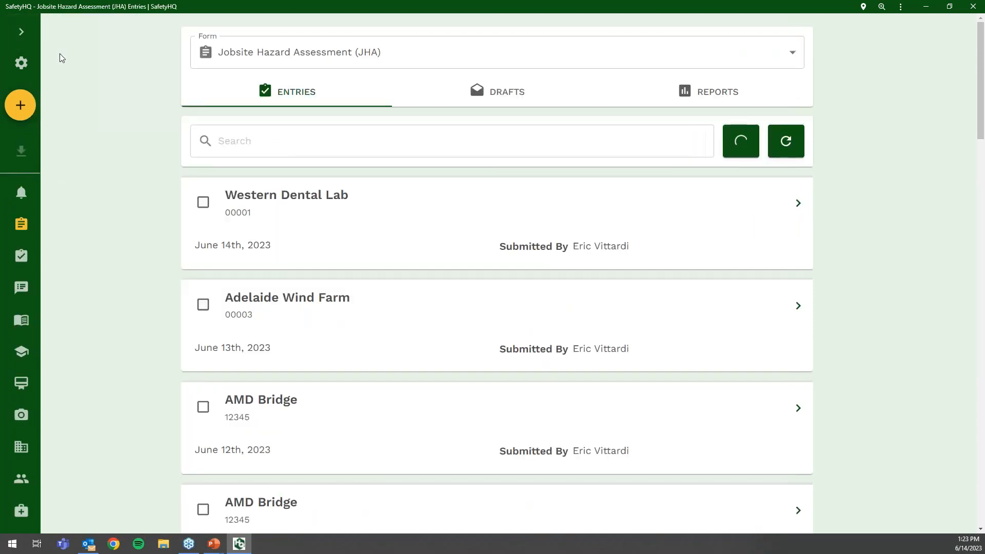
{"action": "left_click", "coordinate": [21, 32]}
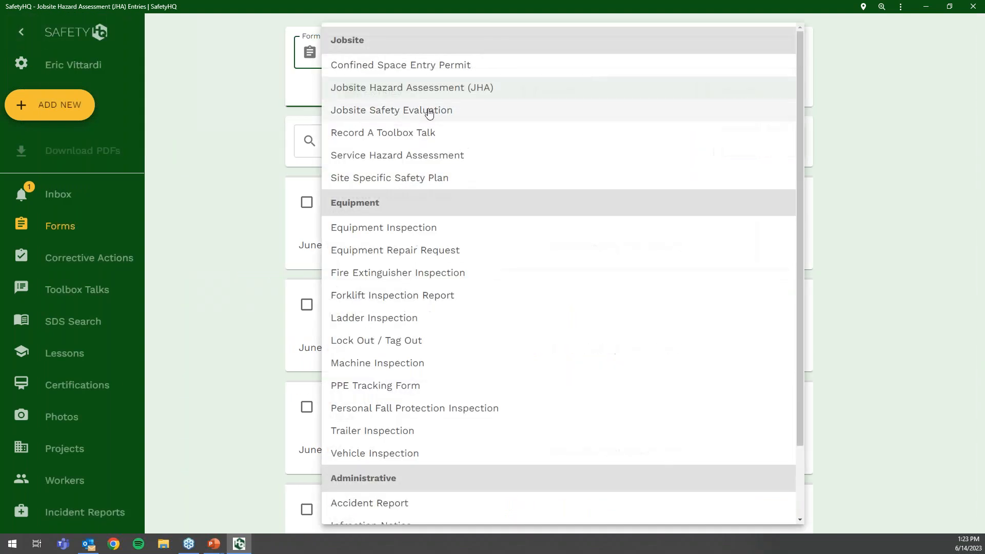
{"action": "left_click", "coordinate": [429, 111]}
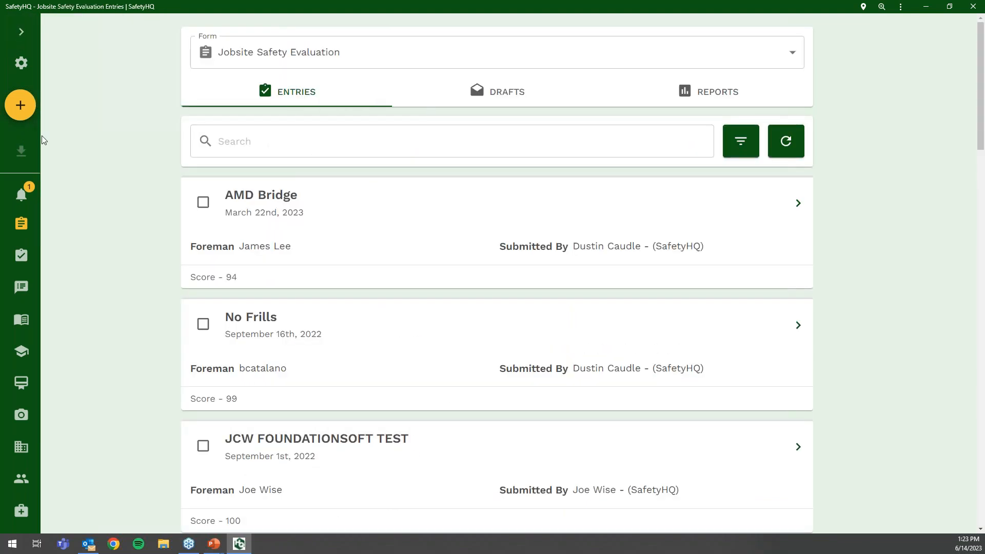
{"action": "left_click", "coordinate": [21, 105]}
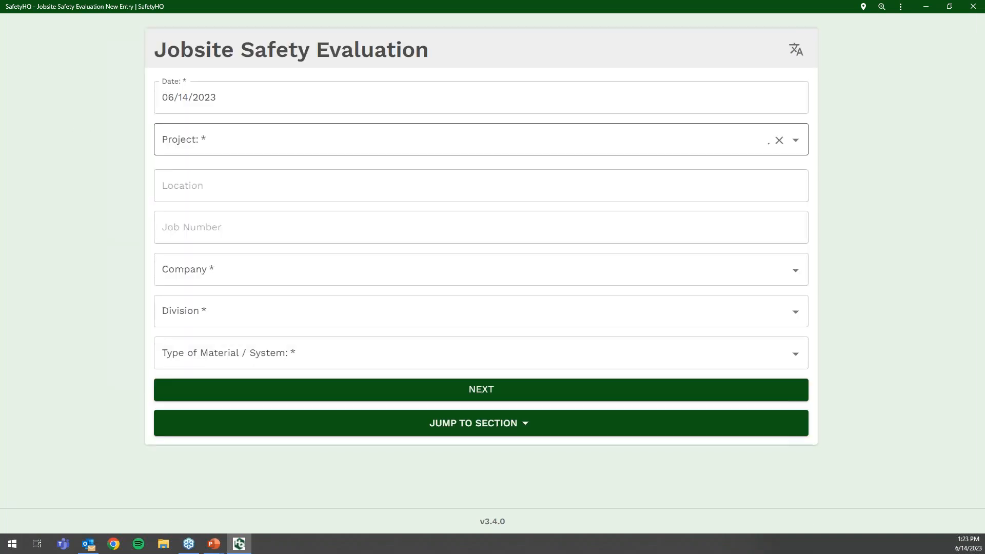
{"action": "left_click", "coordinate": [367, 141]}
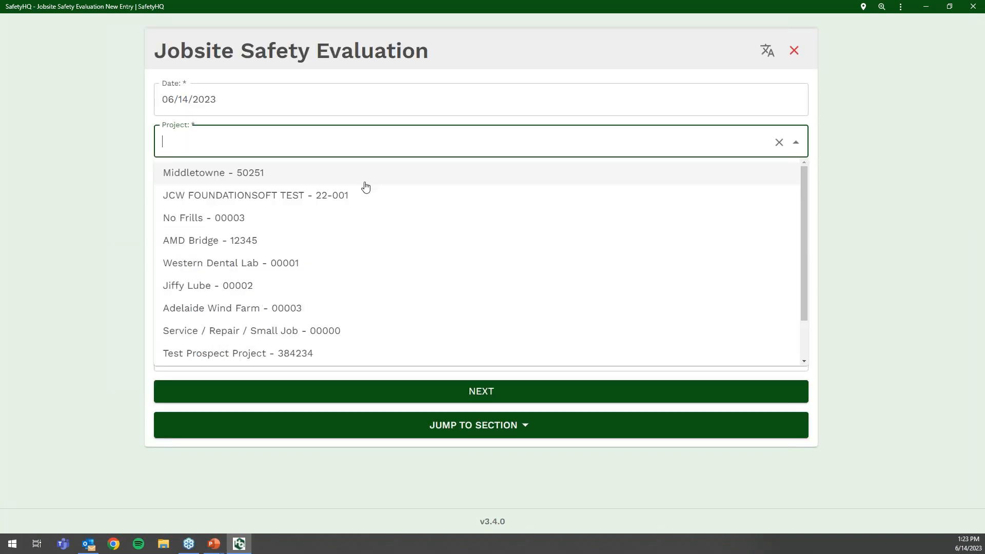
{"action": "left_click", "coordinate": [353, 240]}
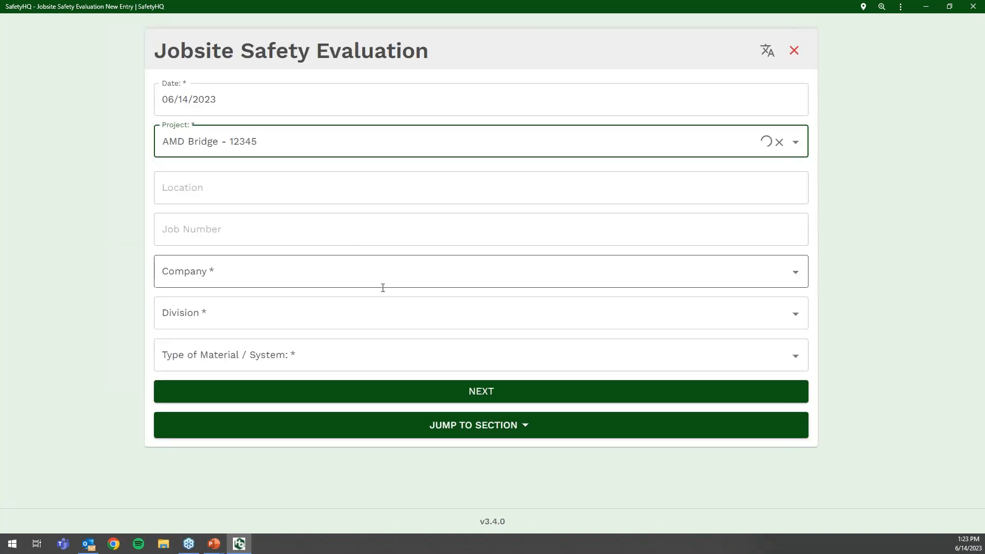
{"action": "left_click", "coordinate": [409, 354]}
{"action": "left_click", "coordinate": [384, 391]}
{"action": "left_click", "coordinate": [418, 396]}
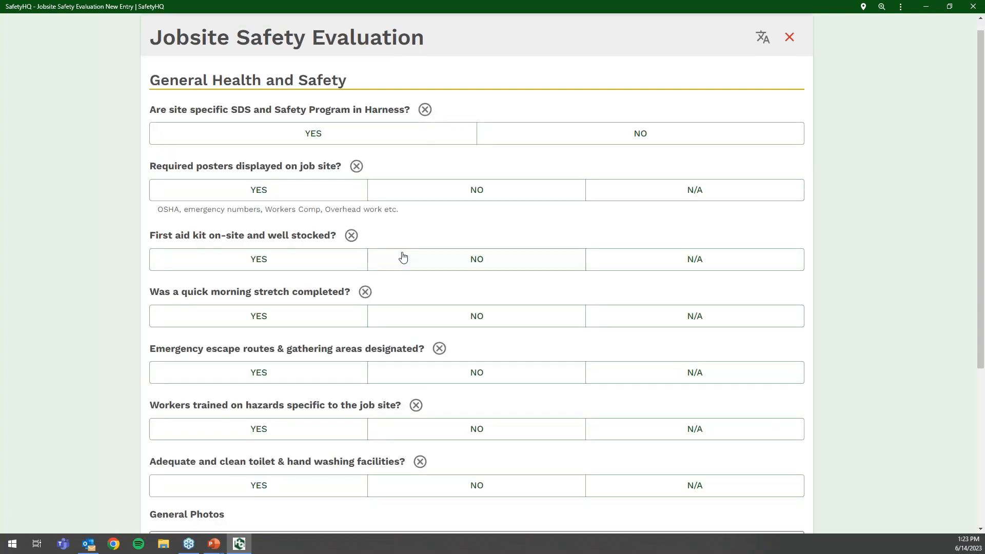
- Jump to the Fall Protection section of the evaluation
{"action": "scroll", "coordinate": [403, 256], "scroll_direction": "down", "scroll_amount": 1}
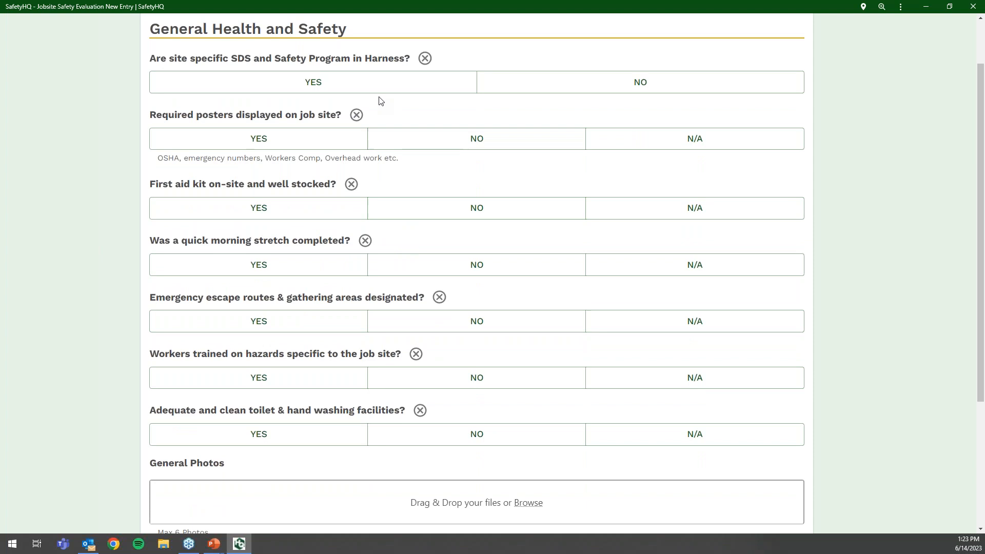
{"action": "scroll", "coordinate": [356, 332], "scroll_direction": "down", "scroll_amount": 4}
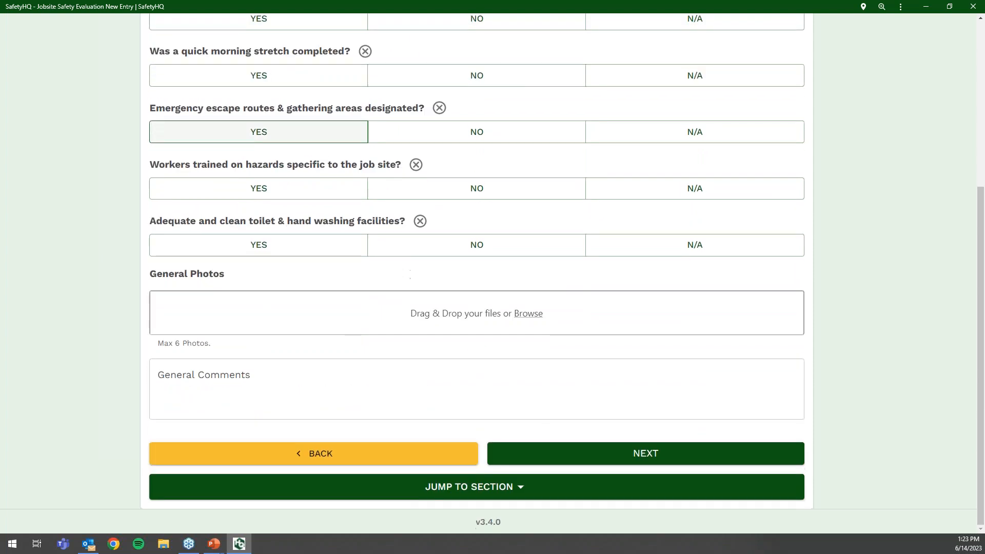
{"action": "left_click", "coordinate": [435, 493]}
{"action": "scroll", "coordinate": [369, 433], "scroll_direction": "down", "scroll_amount": 3}
{"action": "scroll", "coordinate": [330, 434], "scroll_direction": "down", "scroll_amount": 4}
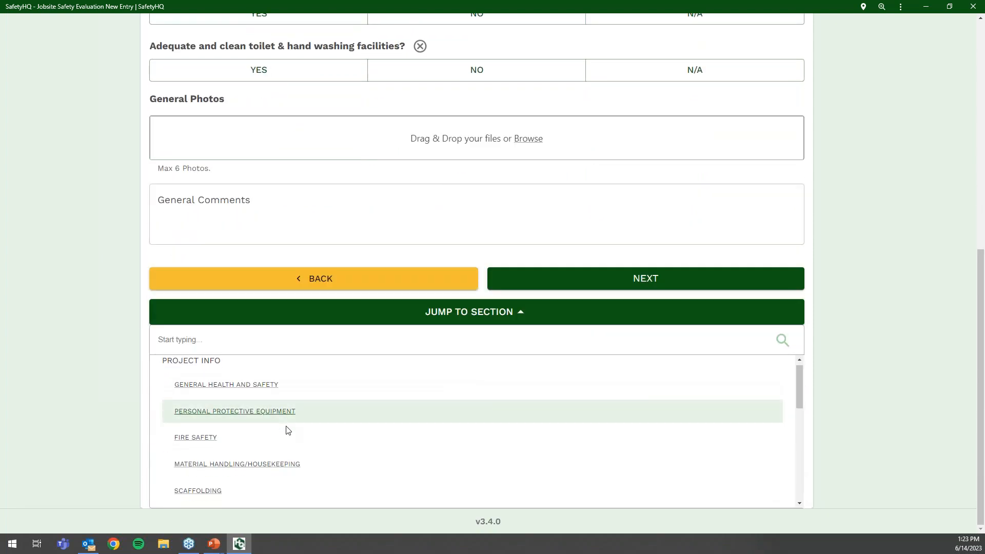
{"action": "left_click", "coordinate": [222, 369]}
- Answer YES for leading edges, guardrail cables and open holes, and N/A for harness use
{"action": "left_click", "coordinate": [306, 149]}
{"action": "left_click", "coordinate": [316, 218]}
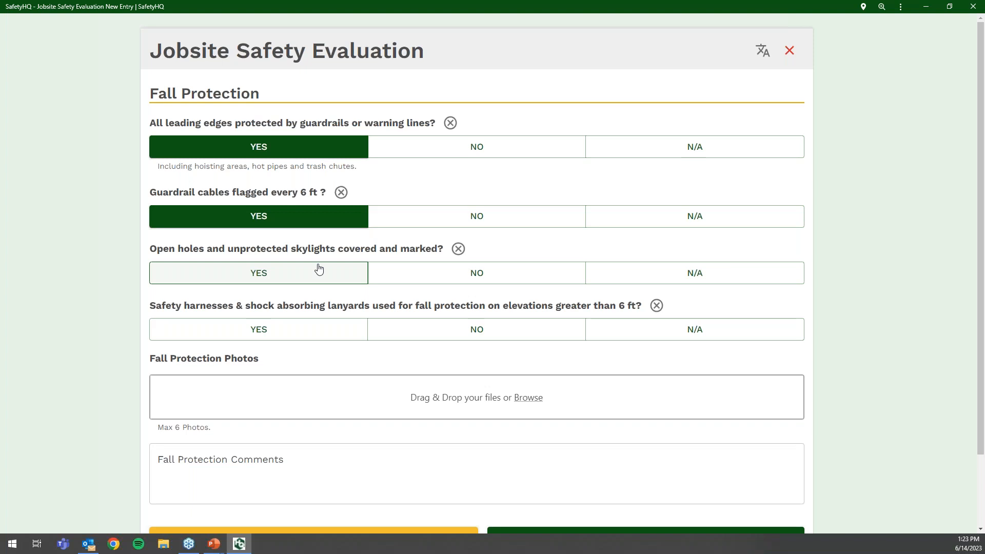
{"action": "left_click", "coordinate": [318, 268]}
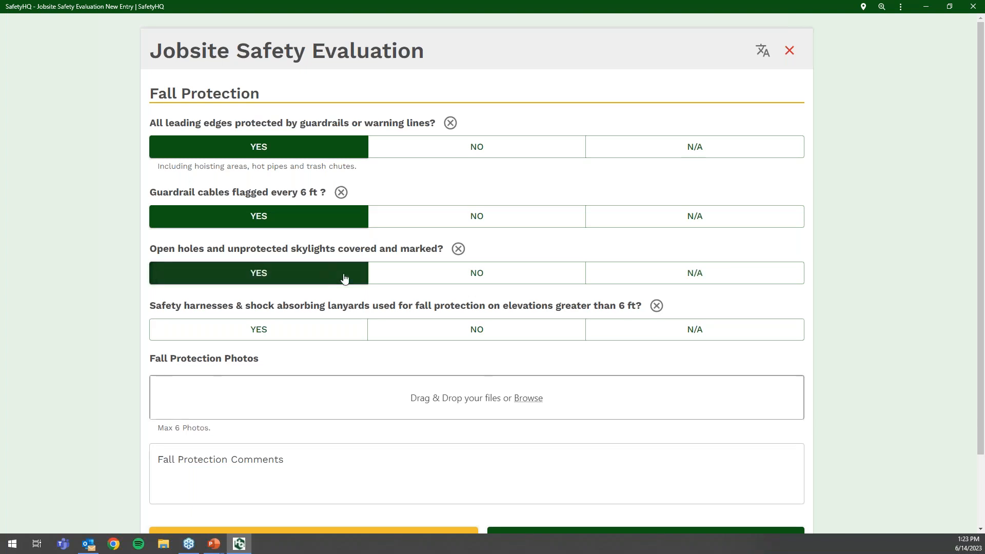
{"action": "left_click", "coordinate": [321, 340]}
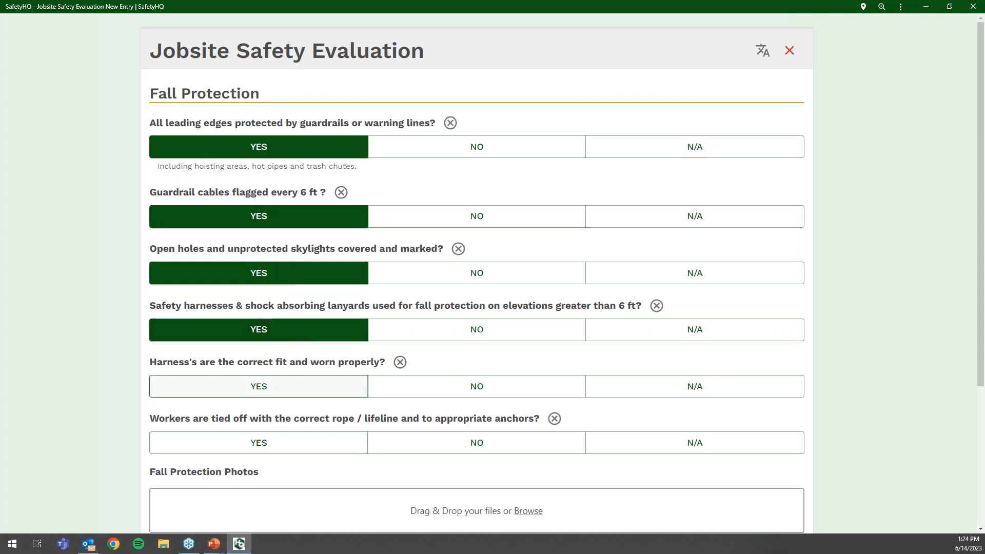
{"action": "left_click", "coordinate": [668, 332]}
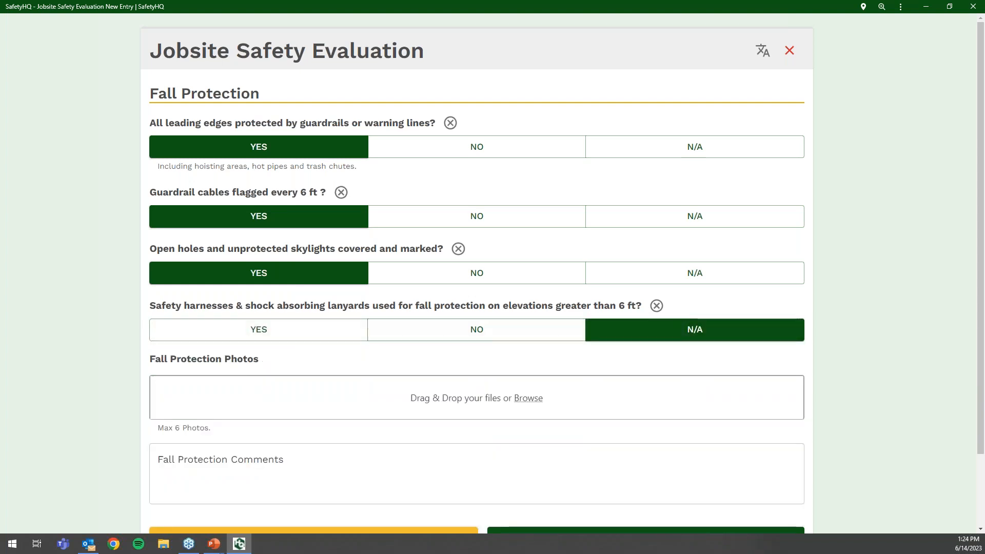
{"action": "scroll", "coordinate": [405, 337], "scroll_direction": "down", "scroll_amount": 1}
{"action": "scroll", "coordinate": [477, 462], "scroll_direction": "down", "scroll_amount": 1}
{"action": "left_click", "coordinate": [477, 483]}
{"action": "scroll", "coordinate": [247, 427], "scroll_direction": "down", "scroll_amount": 3}
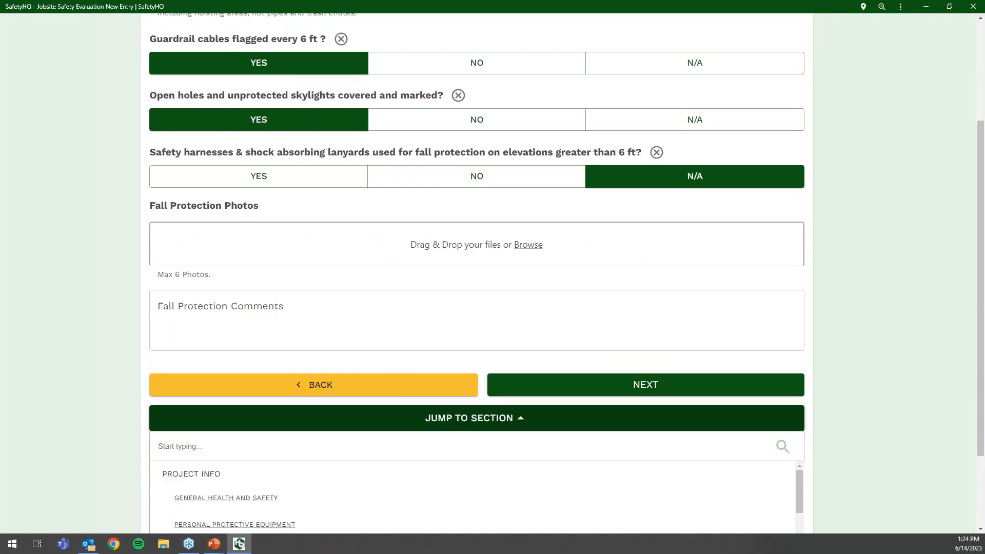
- In General Health and Safety, answer YES for posters, NO for first aid kit, and add a corrective action
{"action": "left_click", "coordinate": [241, 413]}
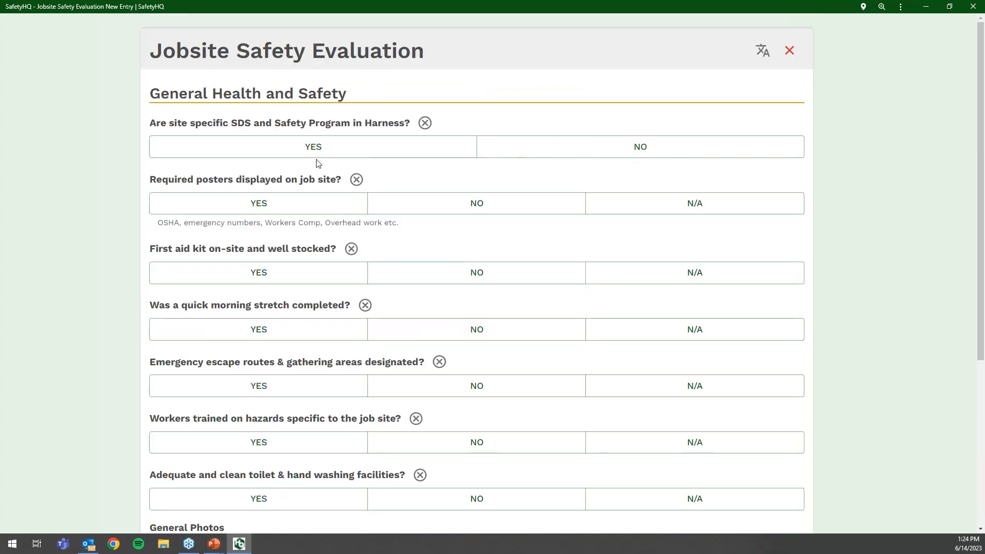
{"action": "left_click", "coordinate": [308, 202]}
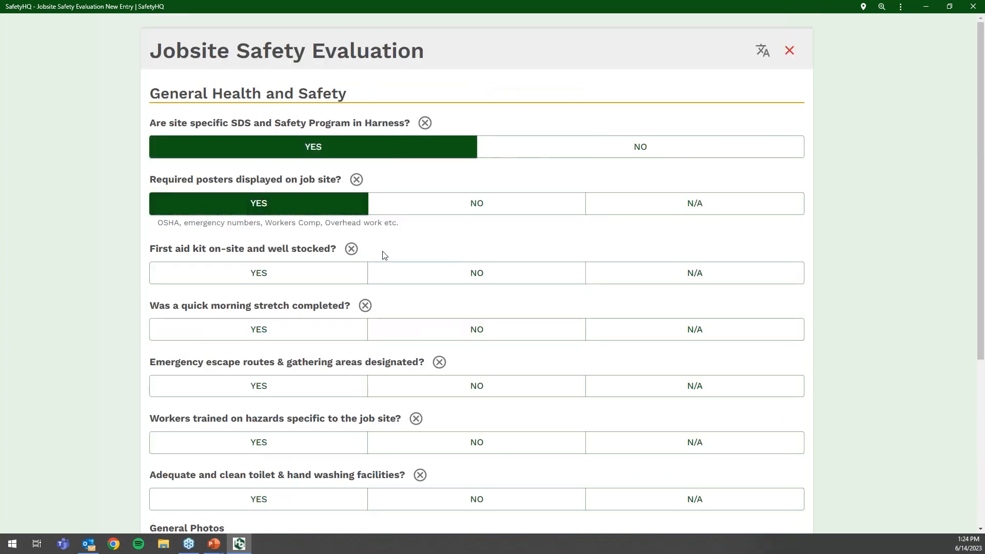
{"action": "left_click", "coordinate": [430, 285]}
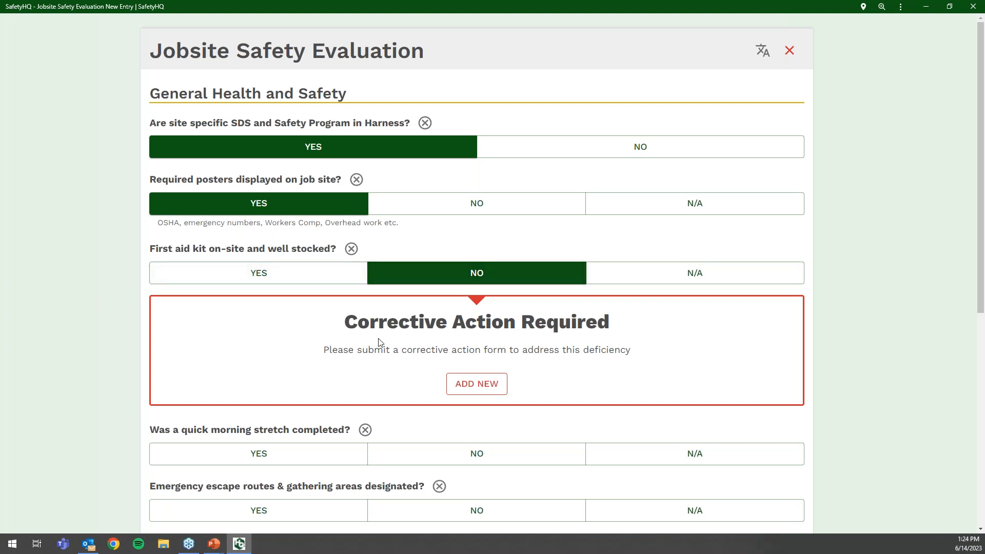
{"action": "left_click", "coordinate": [465, 392]}
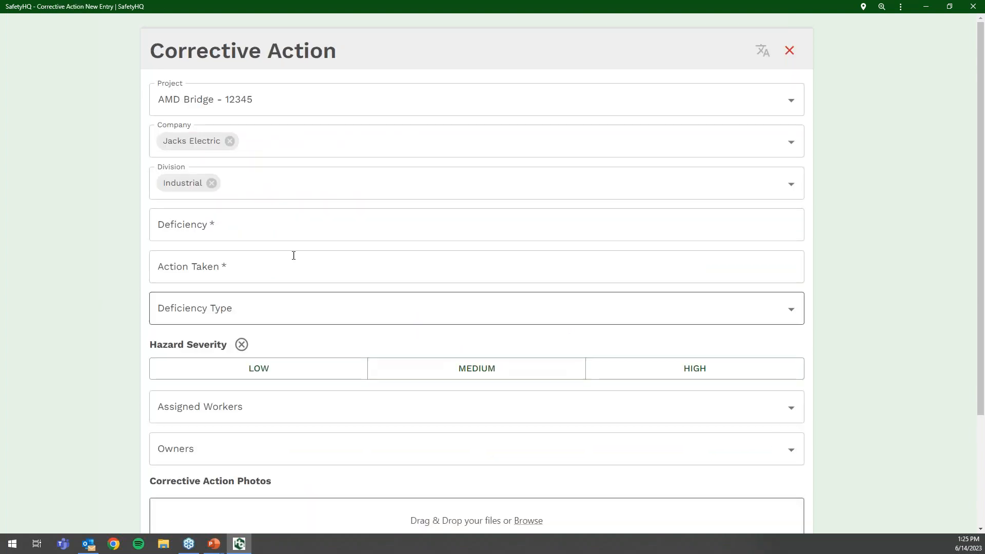
- Set the deficiency to 'First aid kit not on site' with type Housekeeping
{"action": "left_click", "coordinate": [260, 227]}
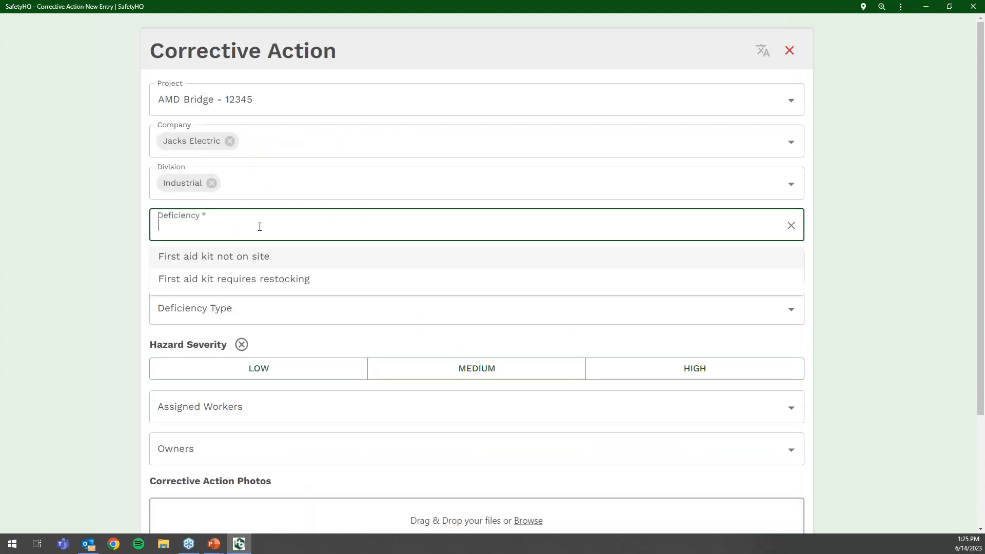
{"action": "left_click", "coordinate": [267, 263]}
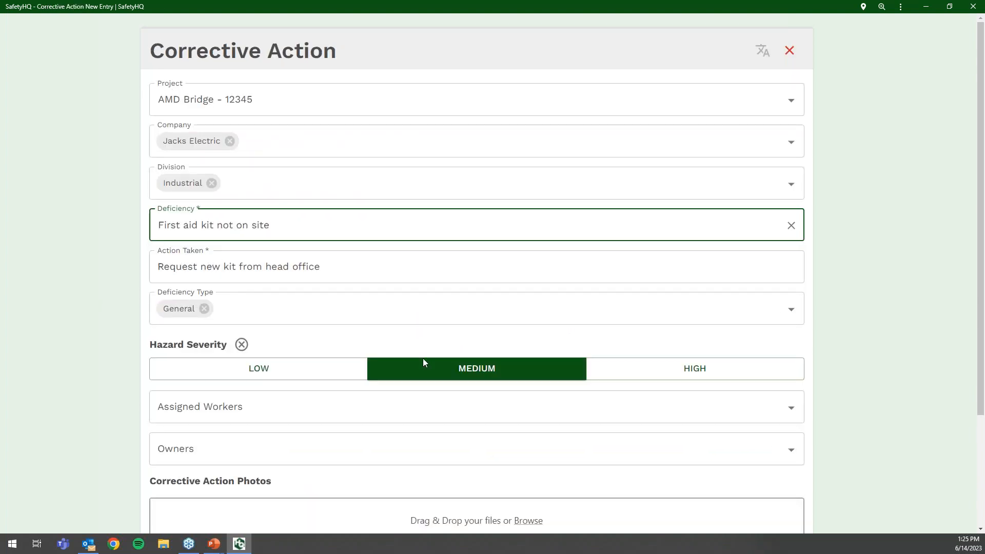
{"action": "left_click", "coordinate": [253, 306]}
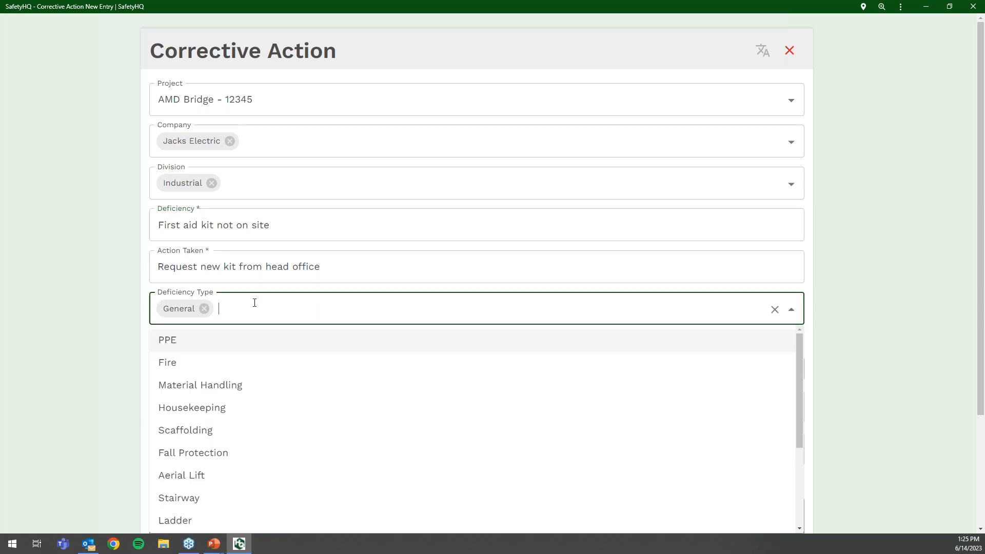
{"action": "left_click", "coordinate": [225, 407]}
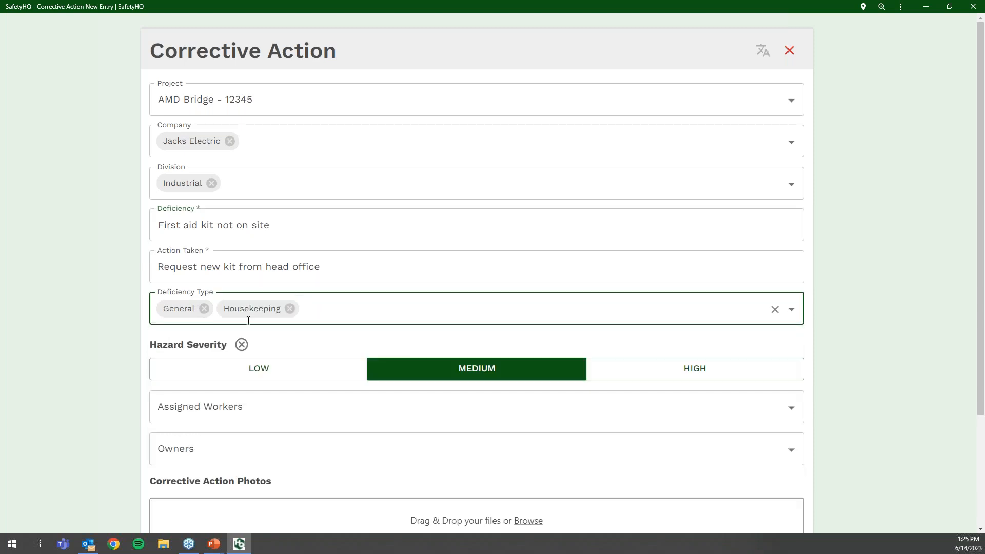
- Assign one worker and add two owners to the corrective action
{"action": "scroll", "coordinate": [426, 402], "scroll_direction": "down", "scroll_amount": 3}
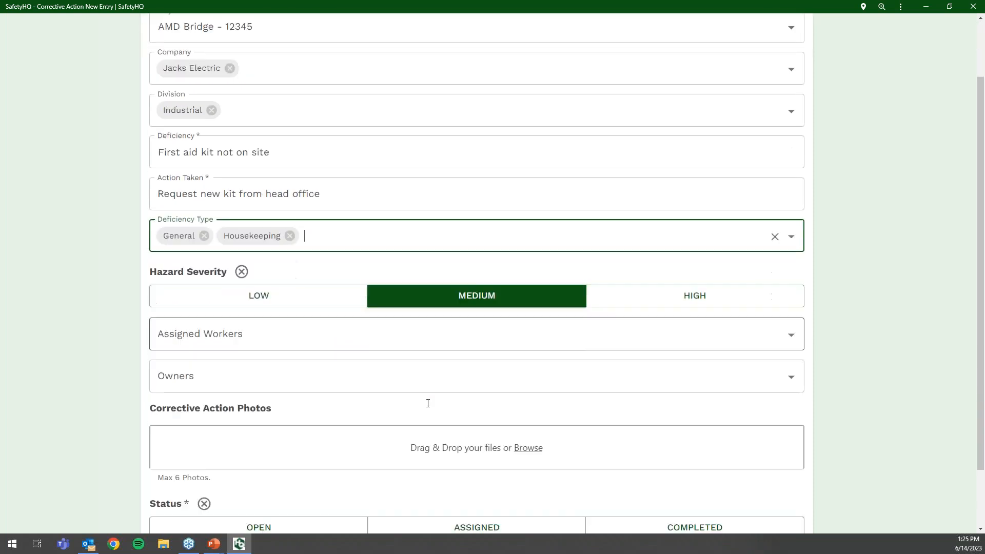
{"action": "left_click", "coordinate": [303, 265]}
{"action": "scroll", "coordinate": [297, 391], "scroll_direction": "down", "scroll_amount": 5}
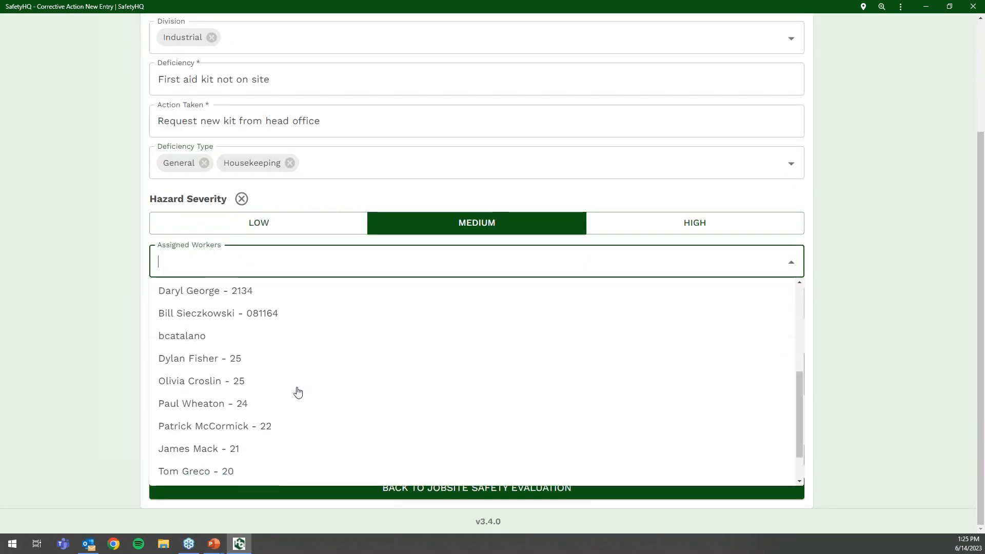
{"action": "left_click", "coordinate": [285, 401]}
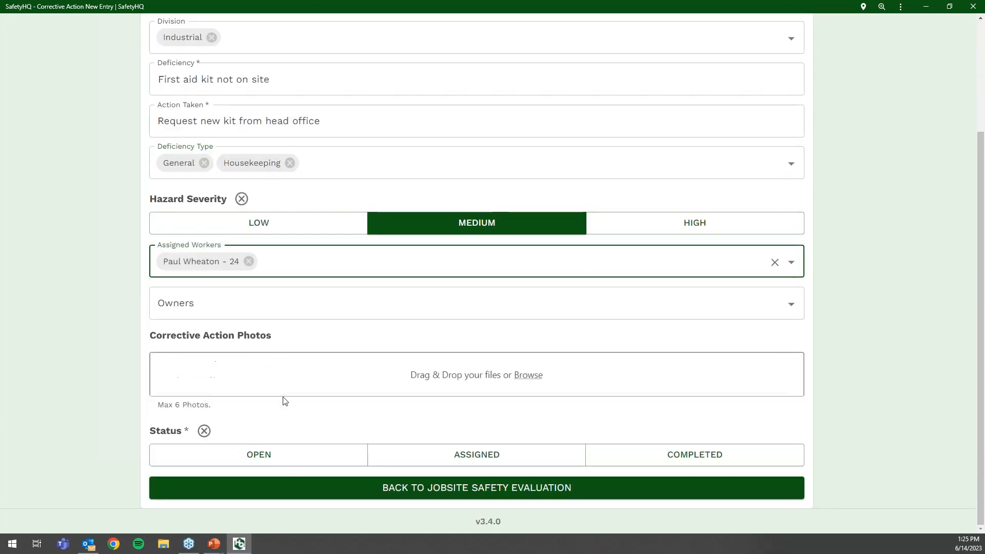
{"action": "left_click", "coordinate": [241, 307]}
{"action": "scroll", "coordinate": [249, 408], "scroll_direction": "down", "scroll_amount": 5}
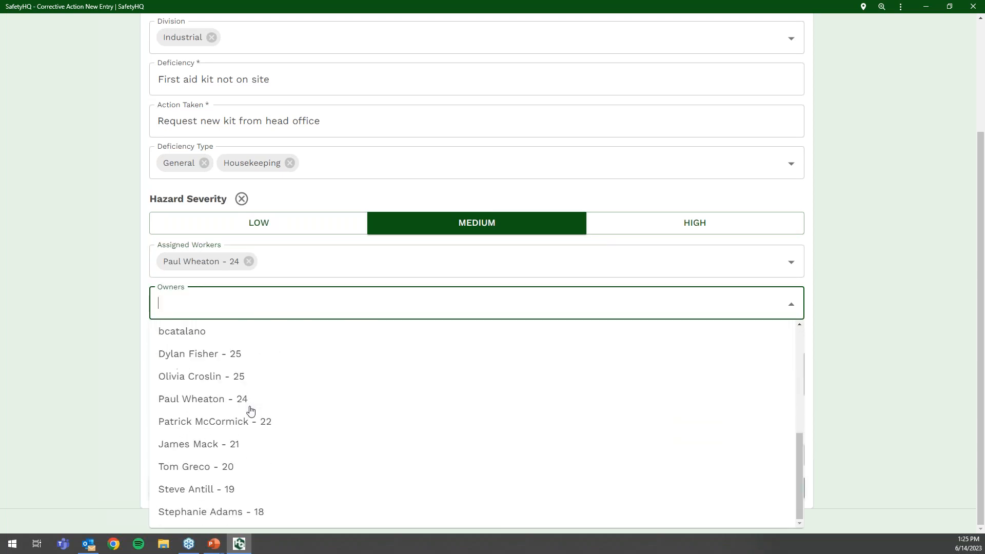
{"action": "left_click", "coordinate": [246, 468]}
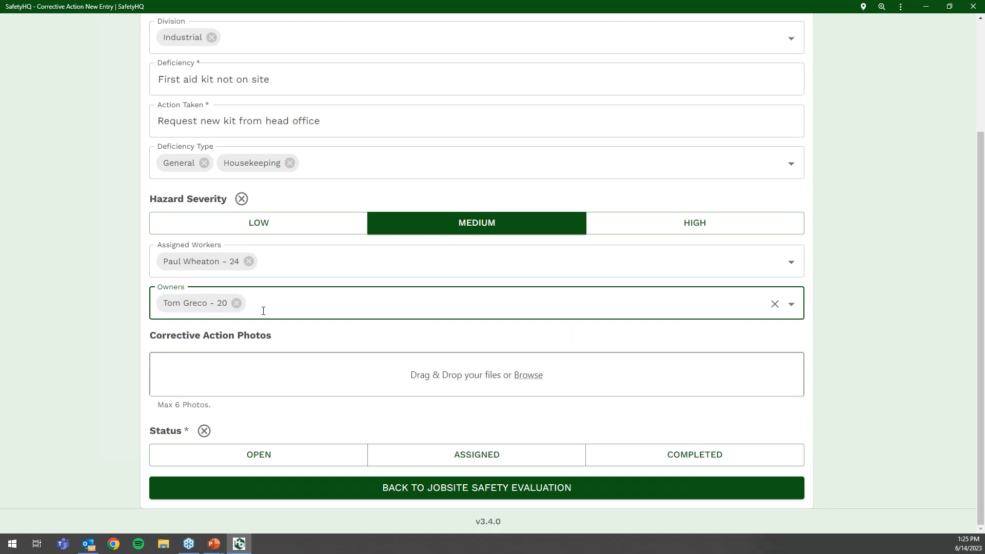
{"action": "type", "text": "eri"}
{"action": "left_click", "coordinate": [257, 336]}
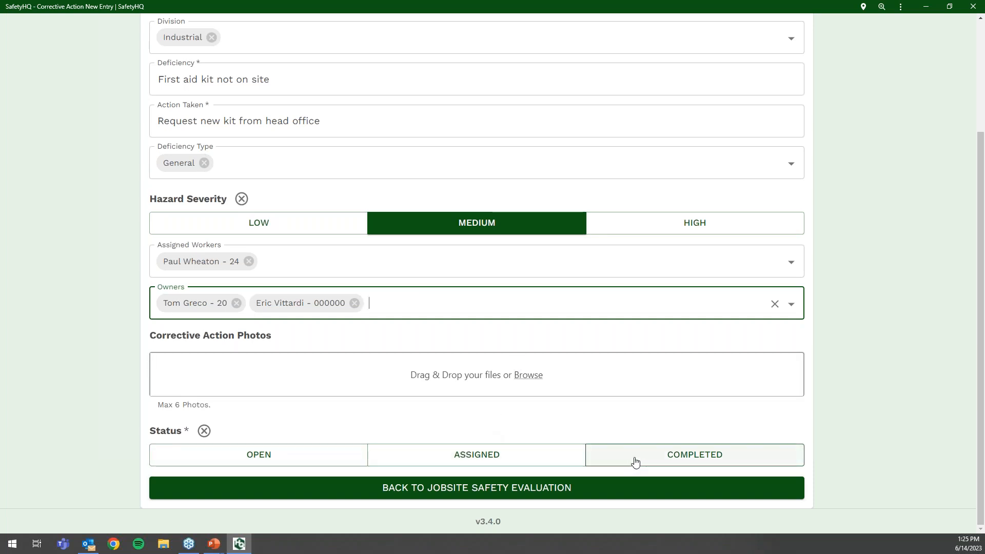
- Set the status to Assigned, due 06/15/2023, and return to the safety evaluation
{"action": "left_click", "coordinate": [492, 462]}
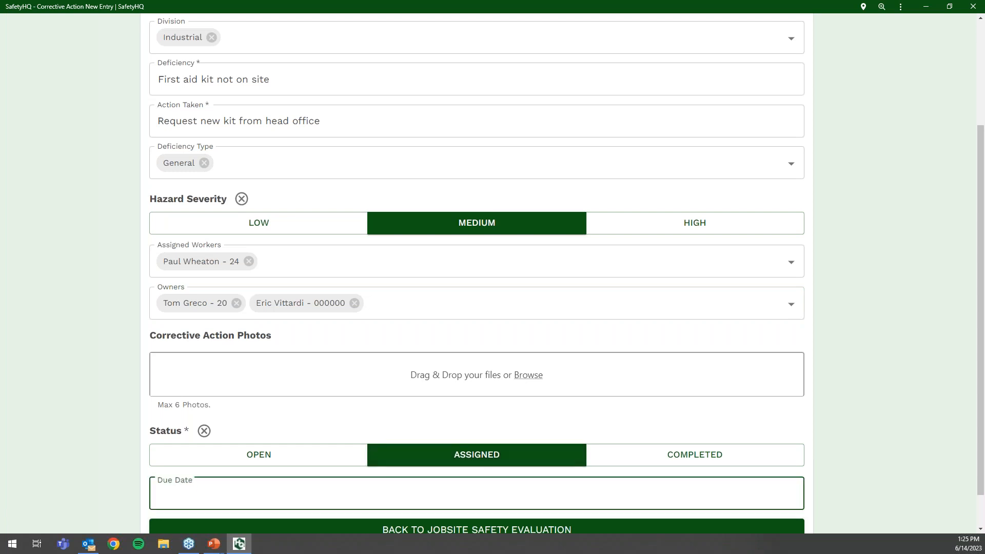
{"action": "left_click", "coordinate": [477, 493]}
{"action": "left_click", "coordinate": [515, 296]}
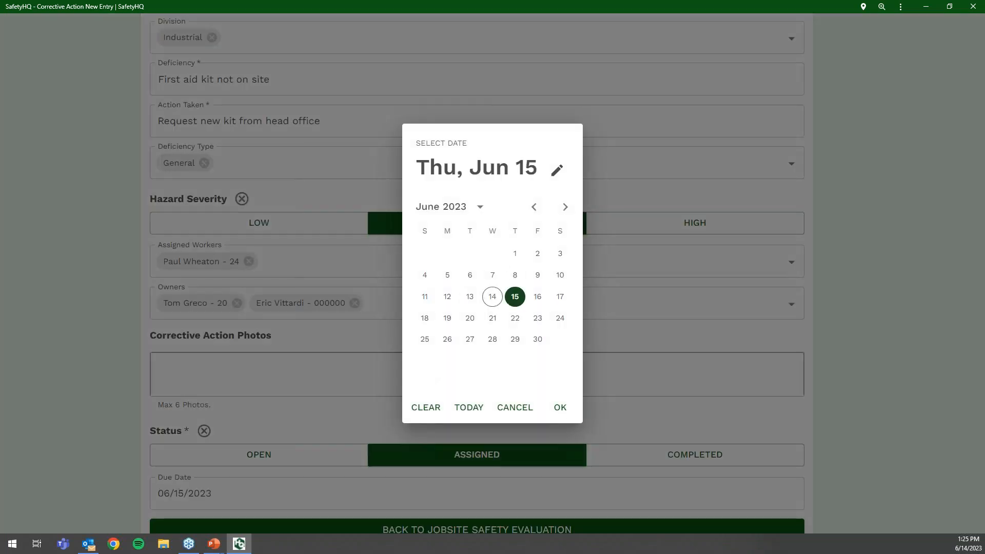
{"action": "left_click", "coordinate": [560, 408]}
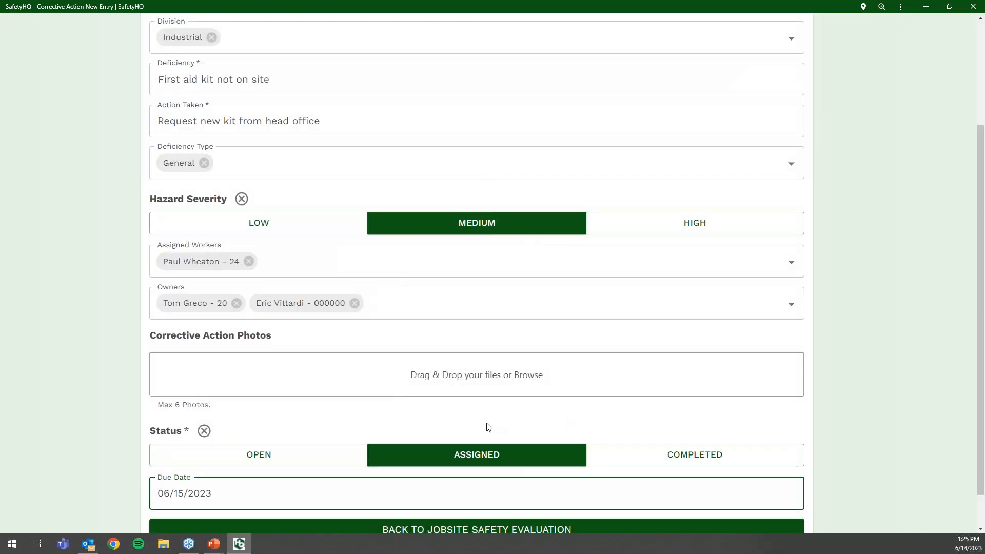
{"action": "scroll", "coordinate": [474, 405], "scroll_direction": "down", "scroll_amount": 1}
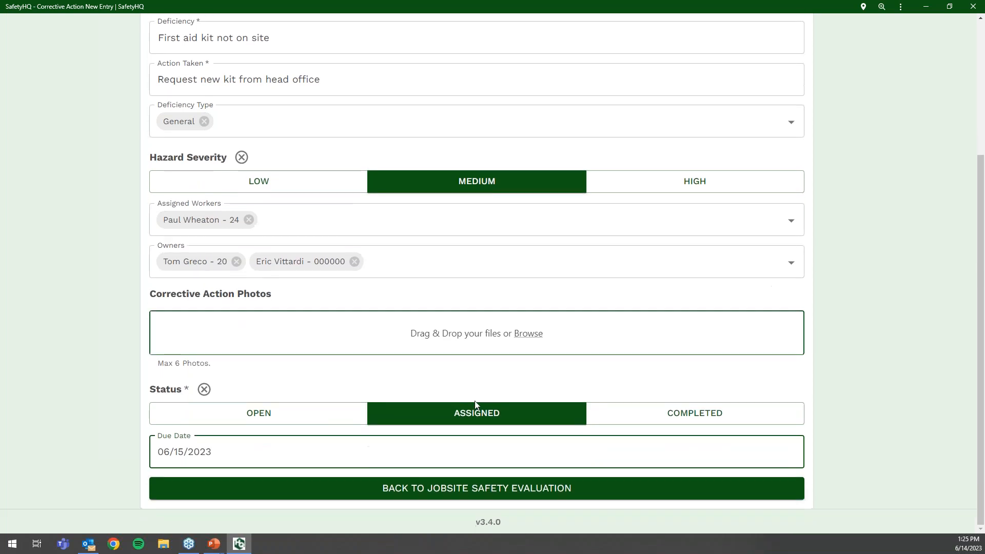
{"action": "left_click", "coordinate": [436, 494]}
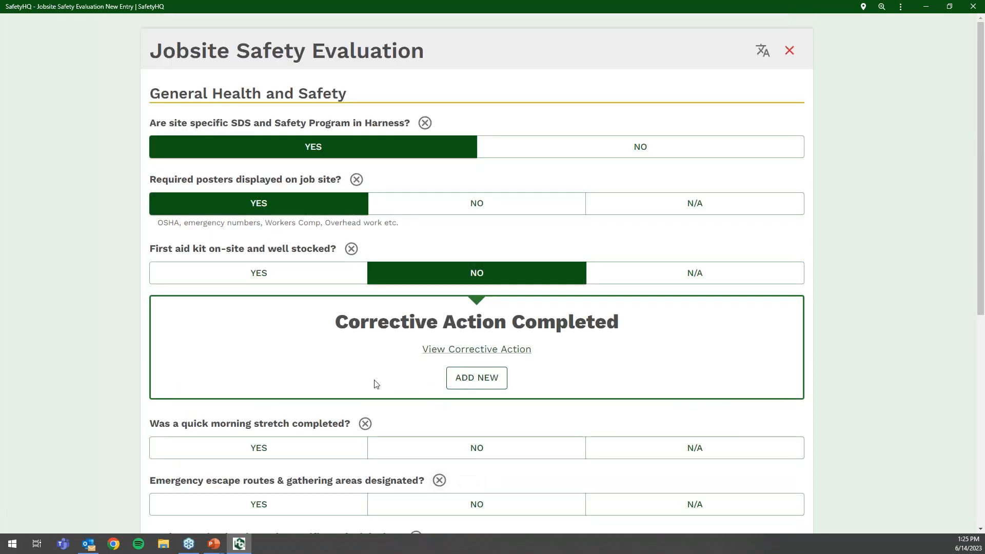
- Answer YES for escape routes, then close the evaluation without saving and dismiss the notice
{"action": "left_click", "coordinate": [303, 507]}
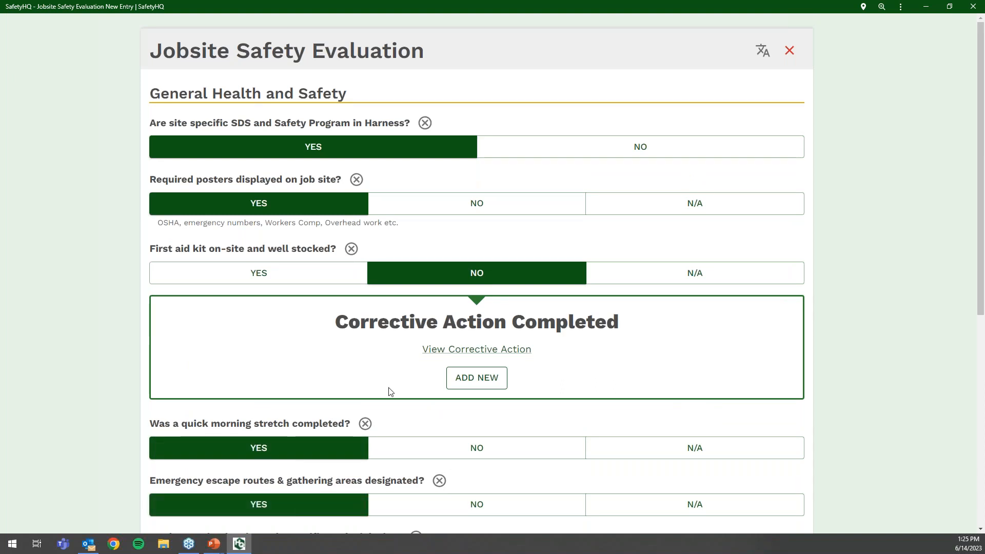
{"action": "scroll", "coordinate": [390, 392], "scroll_direction": "down", "scroll_amount": 3}
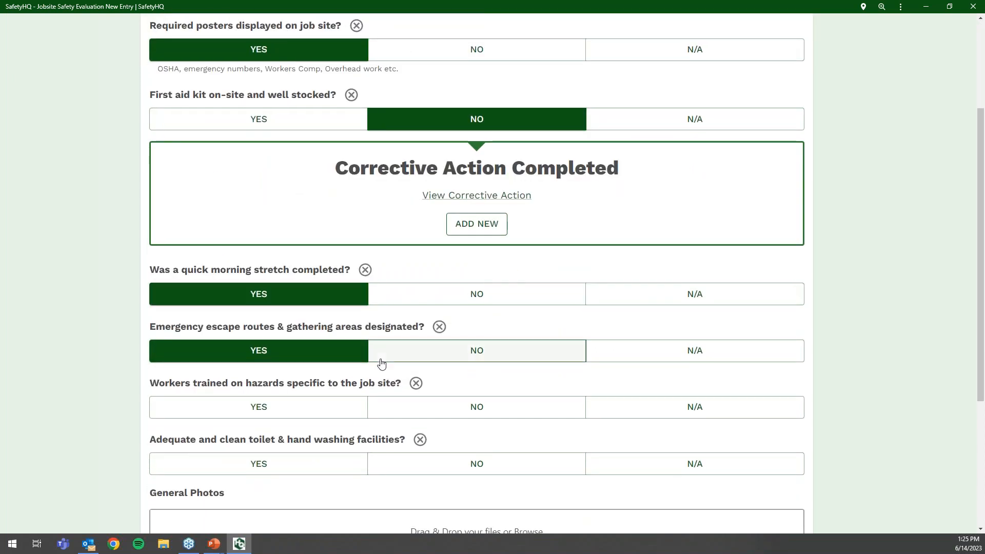
{"action": "scroll", "coordinate": [381, 364], "scroll_direction": "up", "scroll_amount": 3}
{"action": "left_click", "coordinate": [789, 51]}
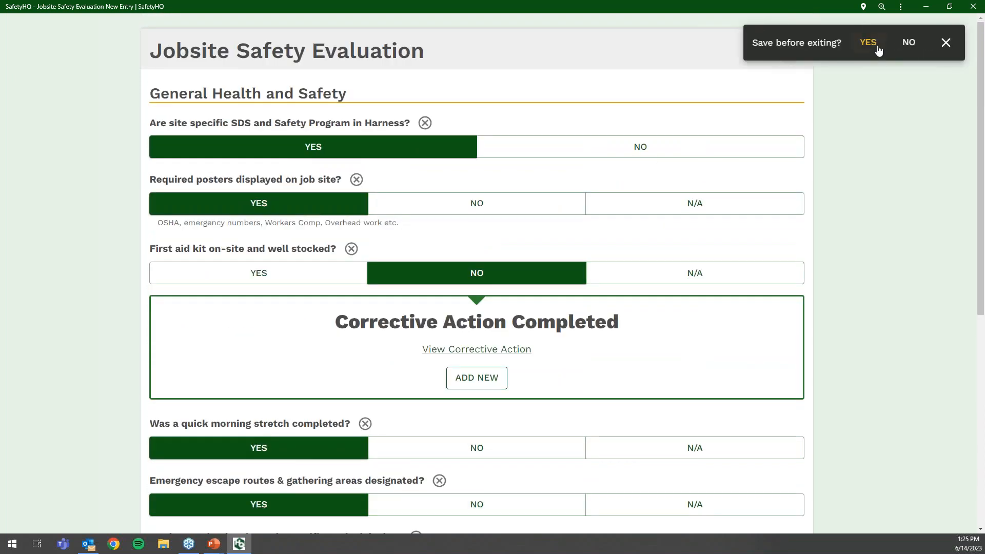
{"action": "left_click", "coordinate": [907, 50]}
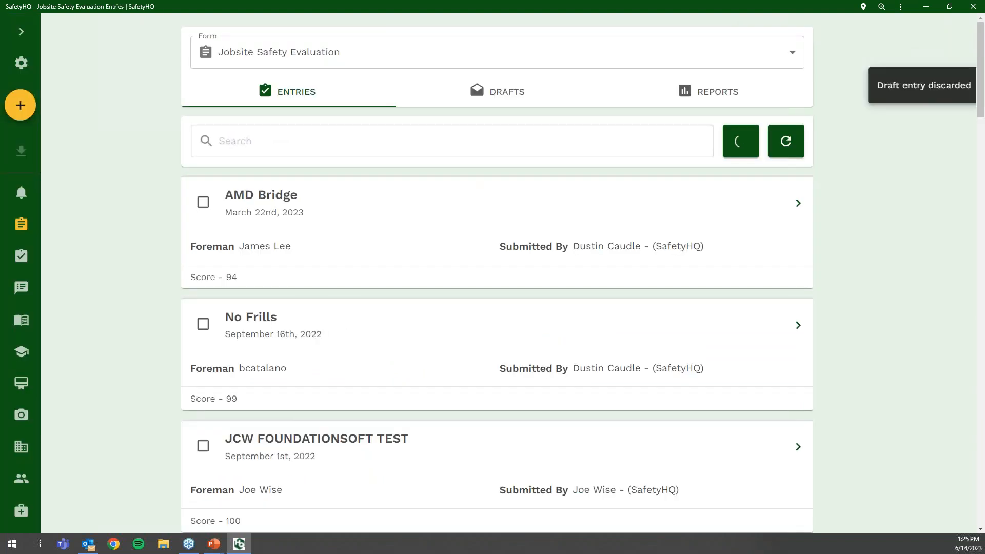
{"action": "left_click", "coordinate": [21, 32]}
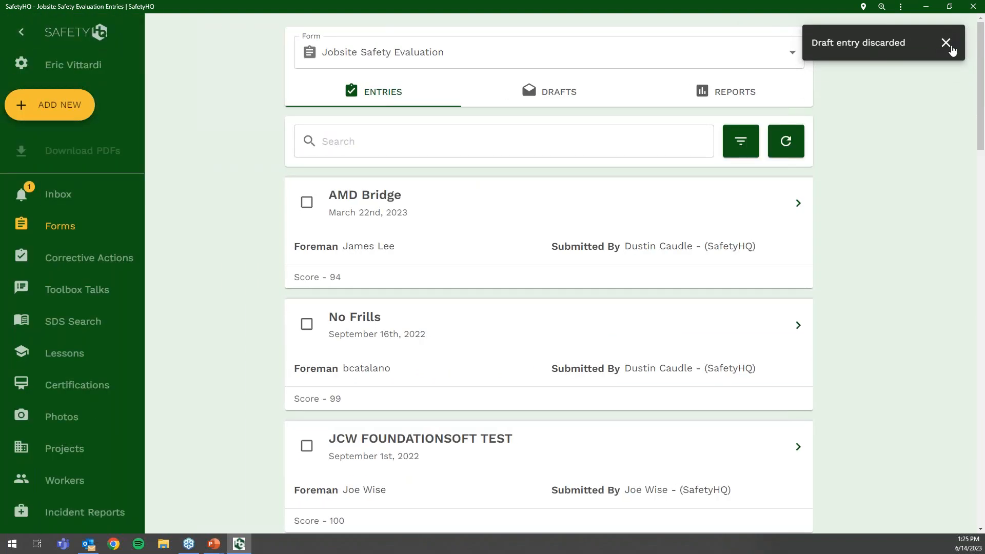
{"action": "left_click", "coordinate": [945, 43]}
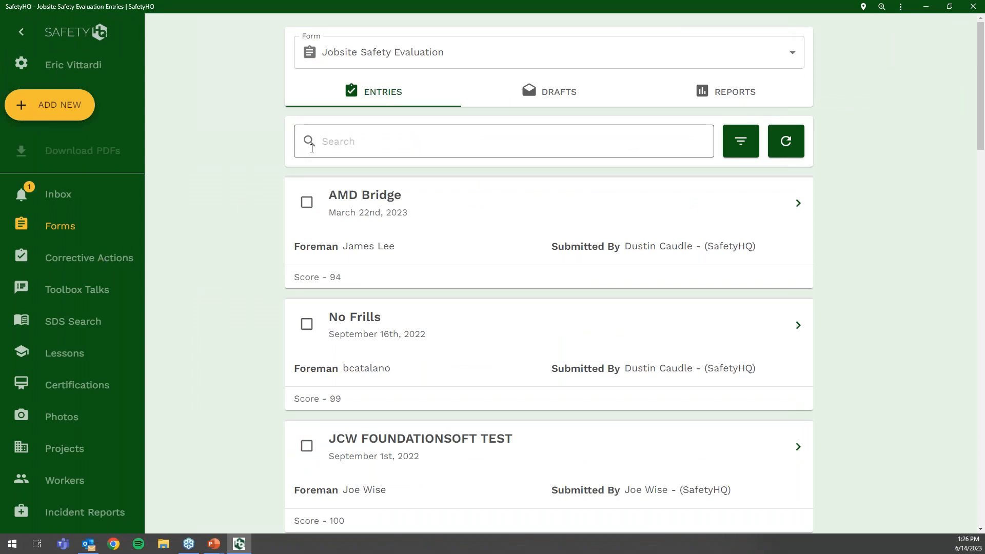
{"action": "left_click", "coordinate": [424, 58]}
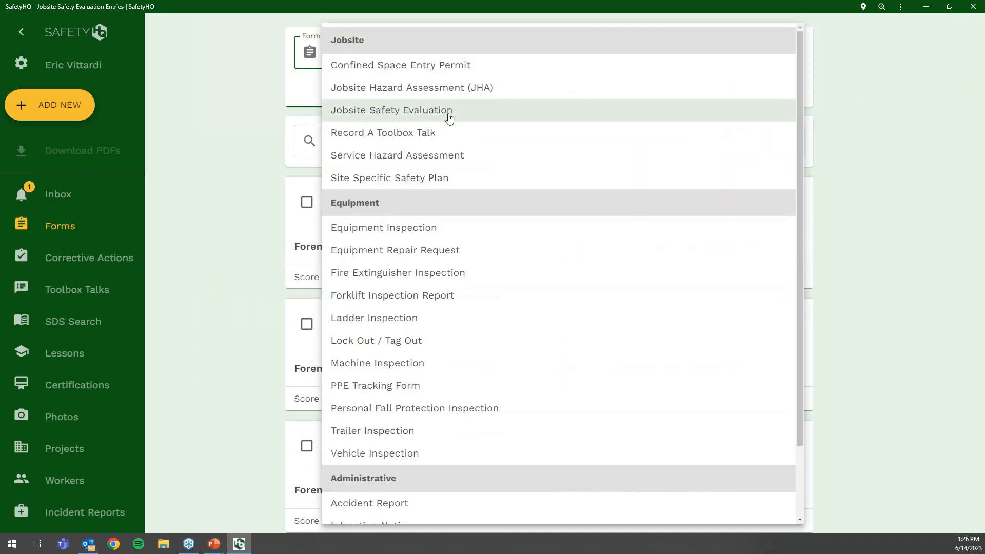
{"action": "scroll", "coordinate": [451, 132], "scroll_direction": "down", "scroll_amount": 2}
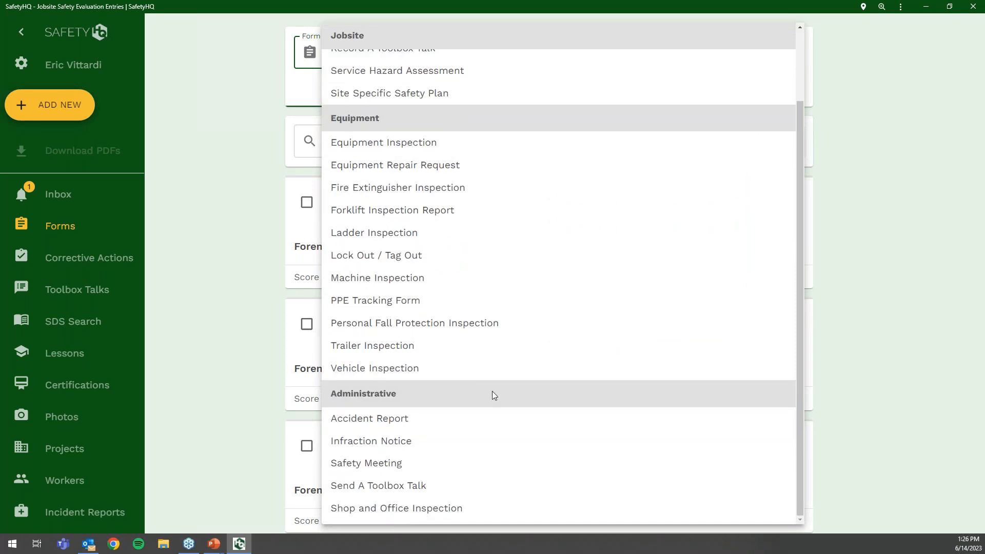
{"action": "scroll", "coordinate": [491, 384], "scroll_direction": "up", "scroll_amount": 1}
{"action": "scroll", "coordinate": [562, 272], "scroll_direction": "up", "scroll_amount": 1}
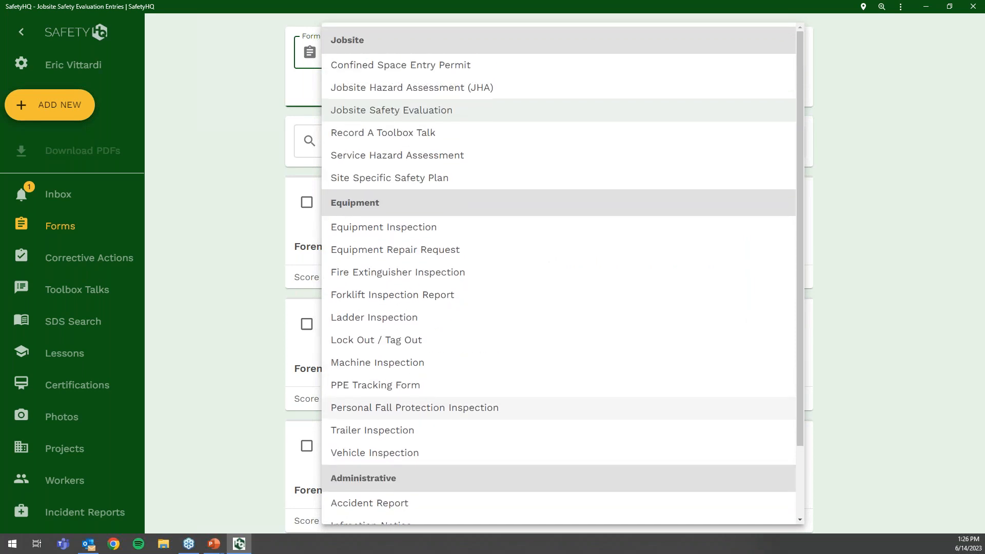
{"action": "scroll", "coordinate": [487, 386], "scroll_direction": "down", "scroll_amount": 2}
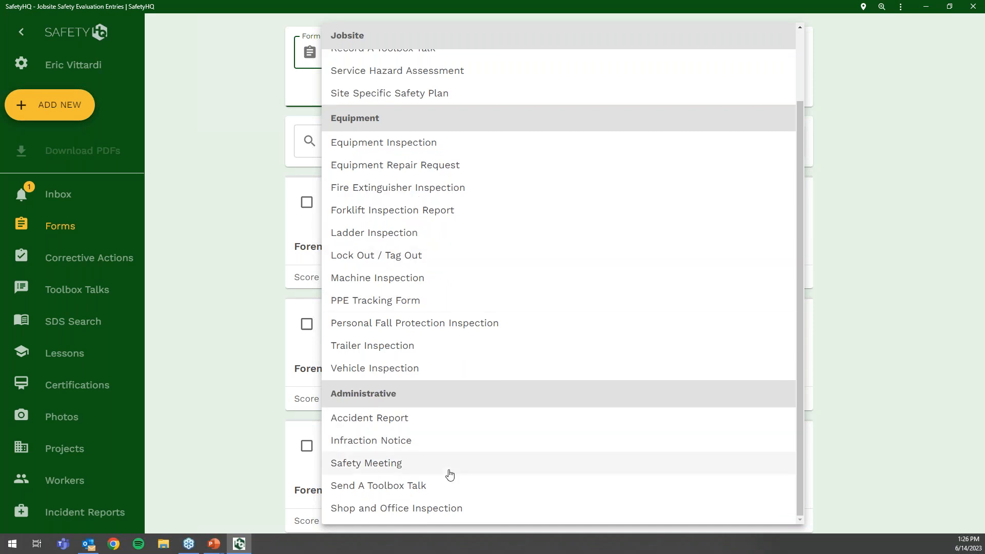
{"action": "left_click", "coordinate": [223, 270]}
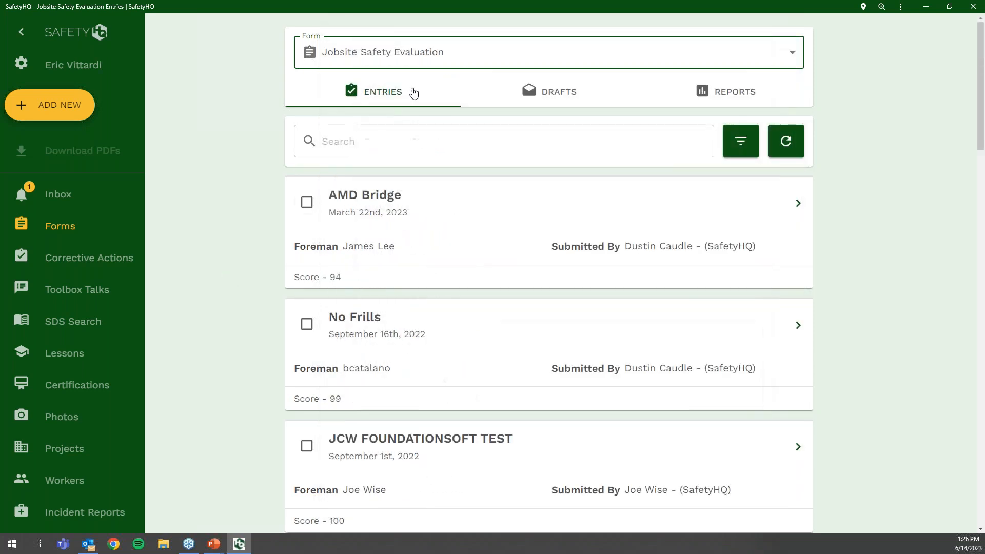
- Go from Corrective Actions to the Inbox, headed by the Certification Expiry Warning
{"action": "left_click", "coordinate": [86, 268]}
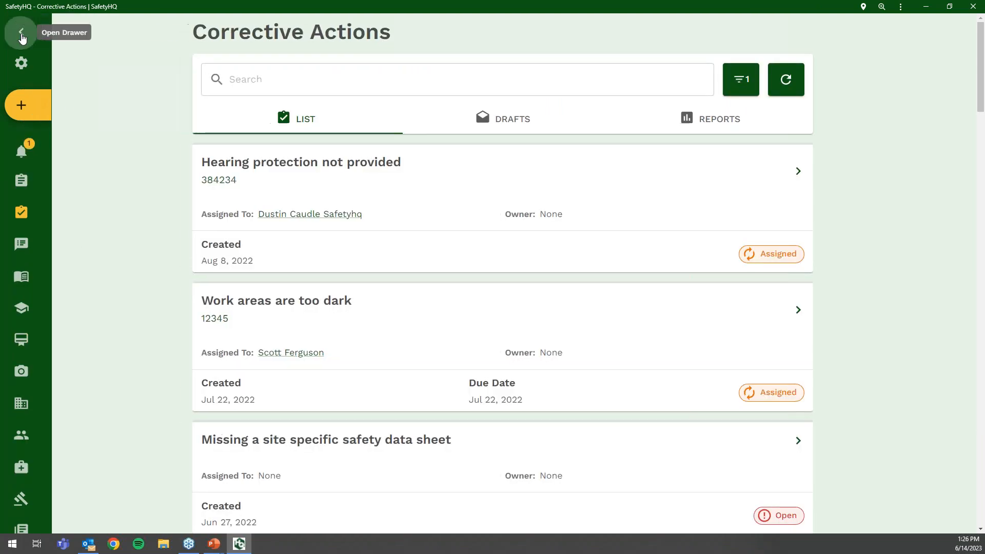
{"action": "left_click", "coordinate": [21, 31]}
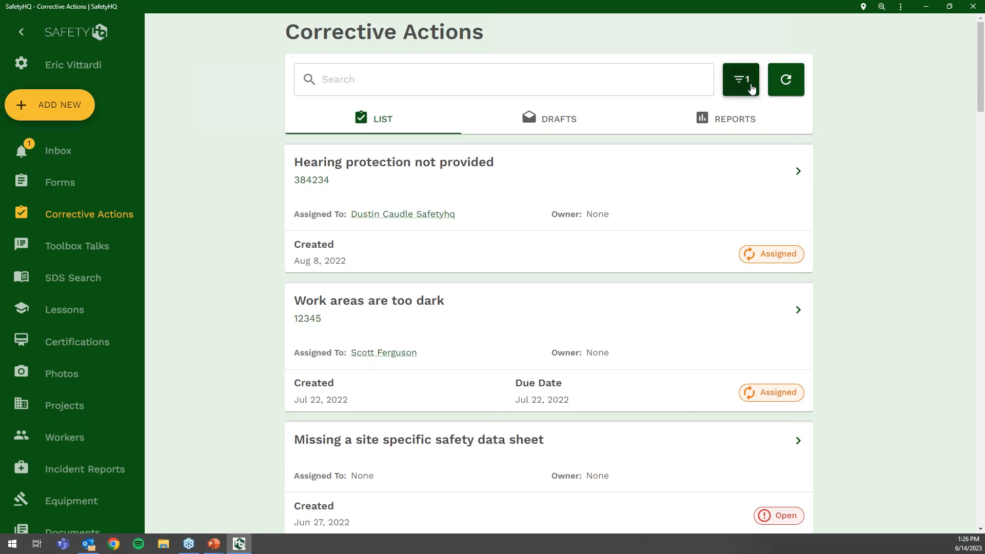
{"action": "left_click", "coordinate": [70, 153]}
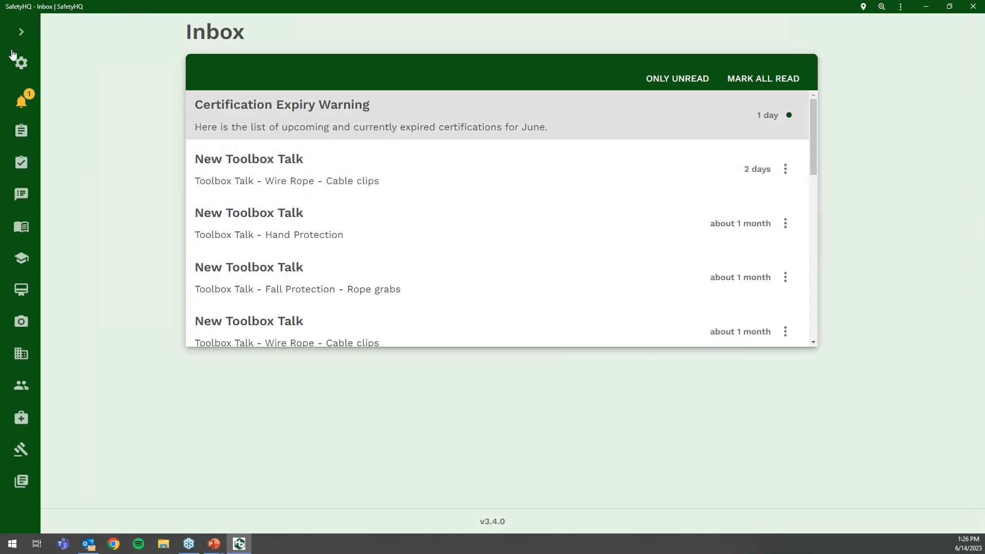
{"action": "left_click", "coordinate": [21, 32]}
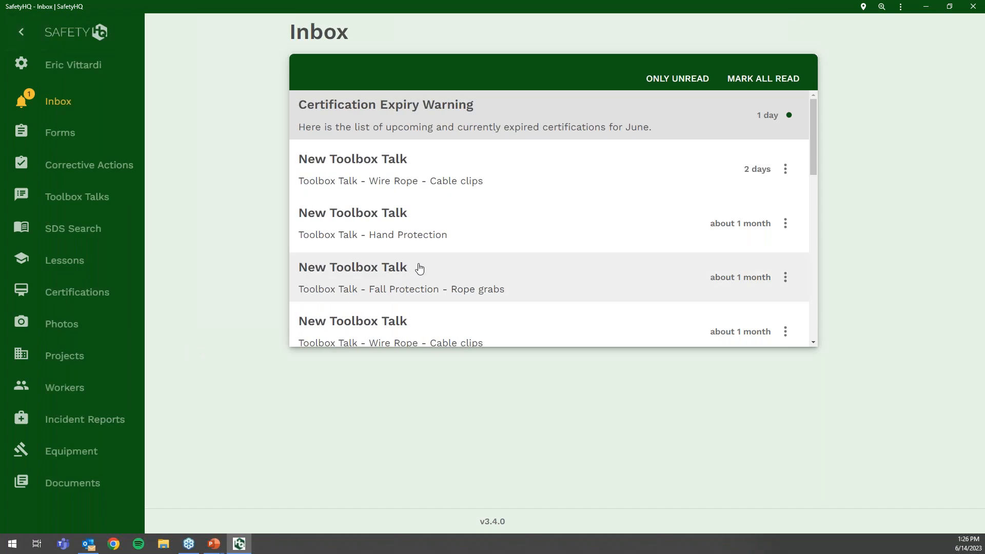
- View the Hearing protection not provided corrective action, return to the list, and open its filters
{"action": "left_click", "coordinate": [88, 166]}
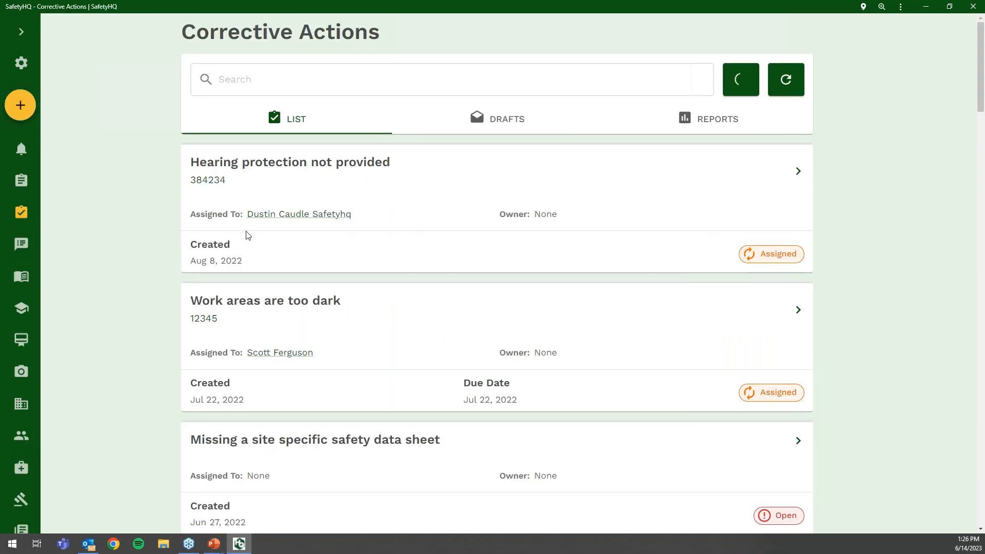
{"action": "left_click", "coordinate": [795, 177]}
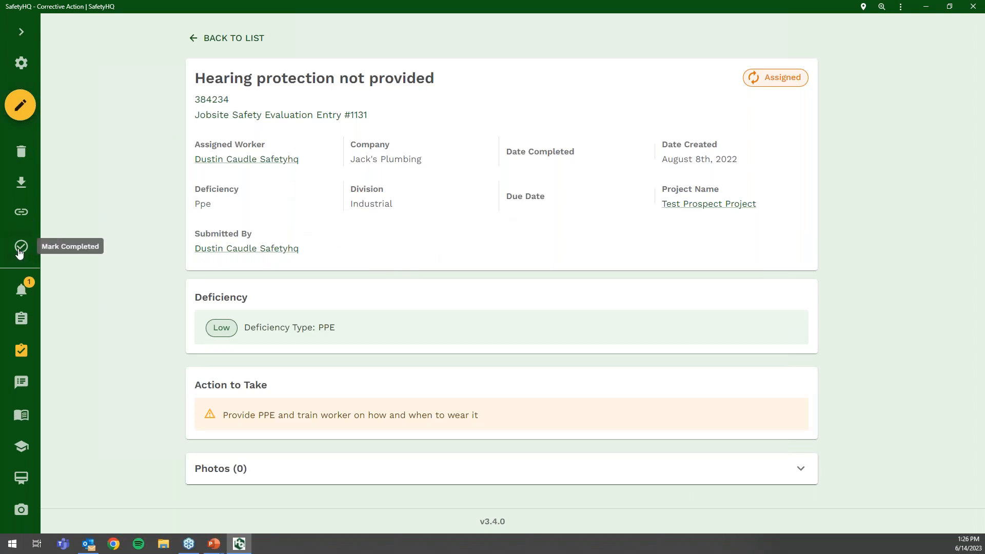
{"action": "left_click", "coordinate": [226, 39]}
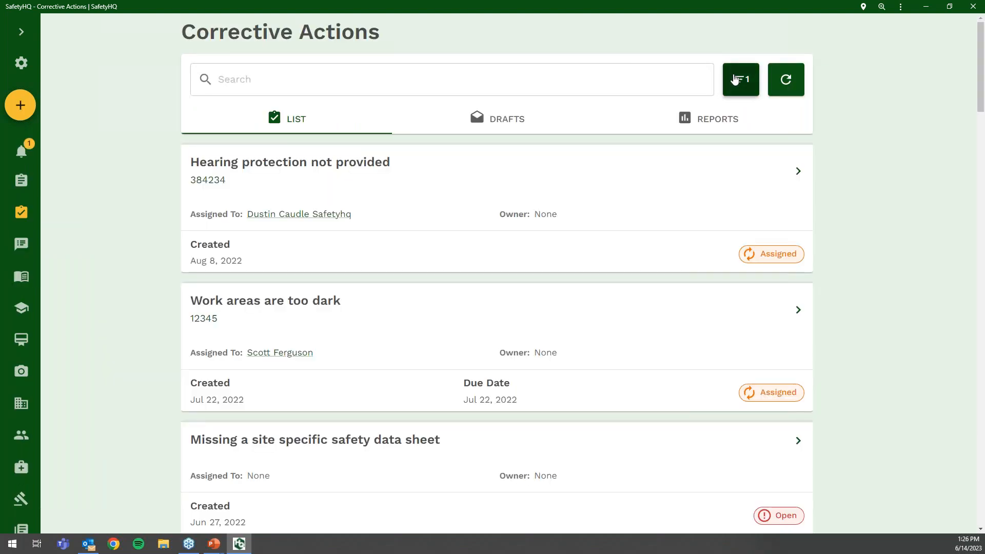
{"action": "left_click", "coordinate": [735, 79]}
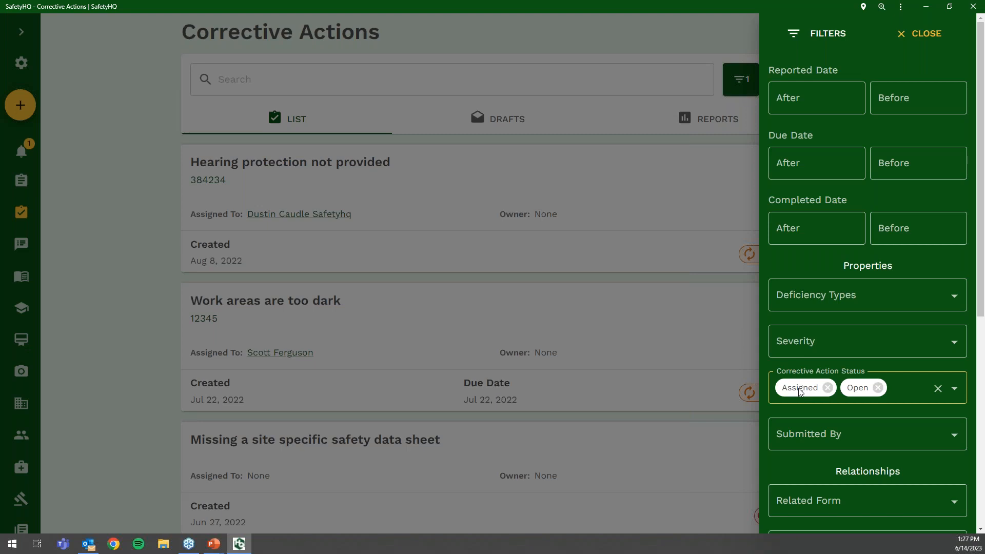
- Add and then remove an Equipment Inspection related-form filter, keeping Assigned and Open statuses
{"action": "scroll", "coordinate": [811, 395], "scroll_direction": "down", "scroll_amount": 3}
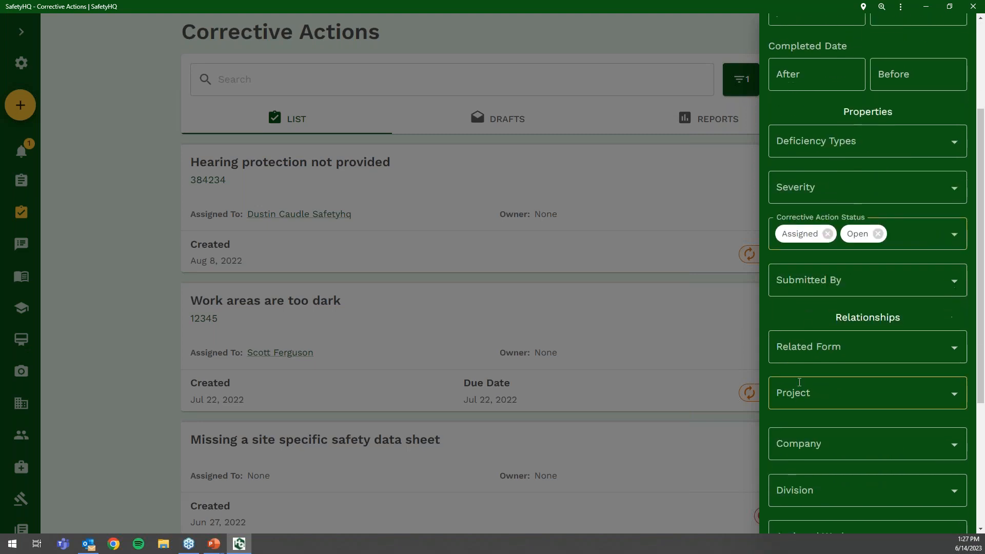
{"action": "left_click", "coordinate": [839, 345]}
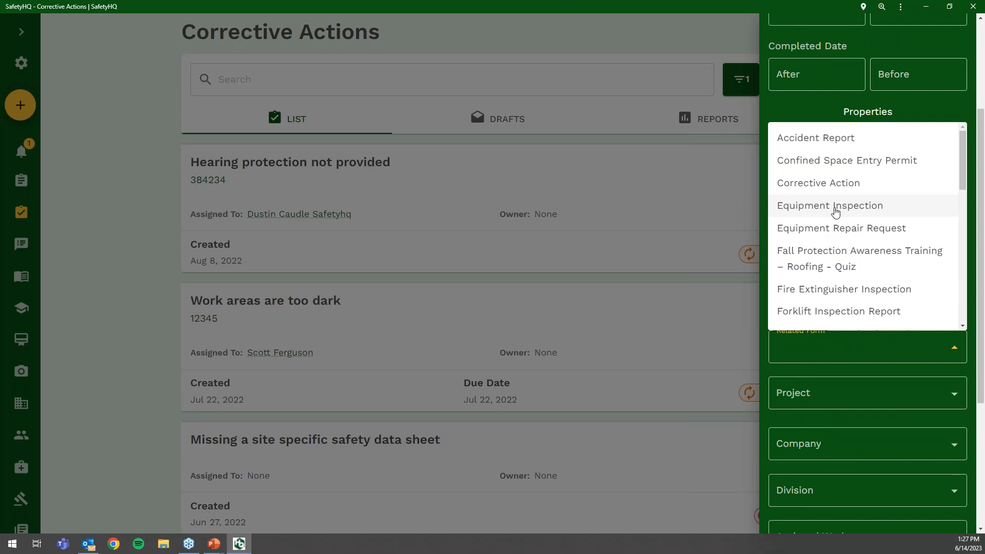
{"action": "left_click", "coordinate": [835, 212]}
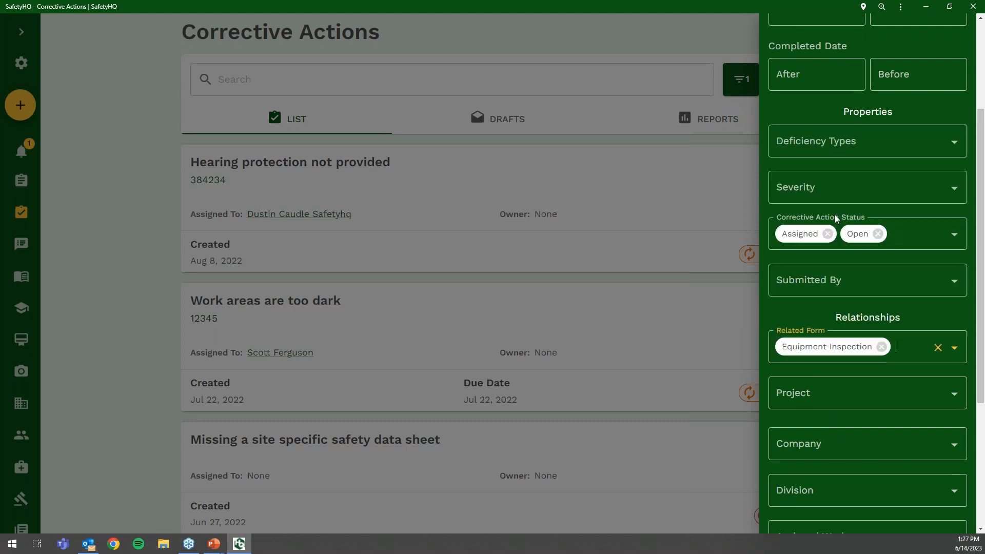
{"action": "left_click", "coordinate": [881, 346]}
{"action": "scroll", "coordinate": [847, 365], "scroll_direction": "down", "scroll_amount": 2}
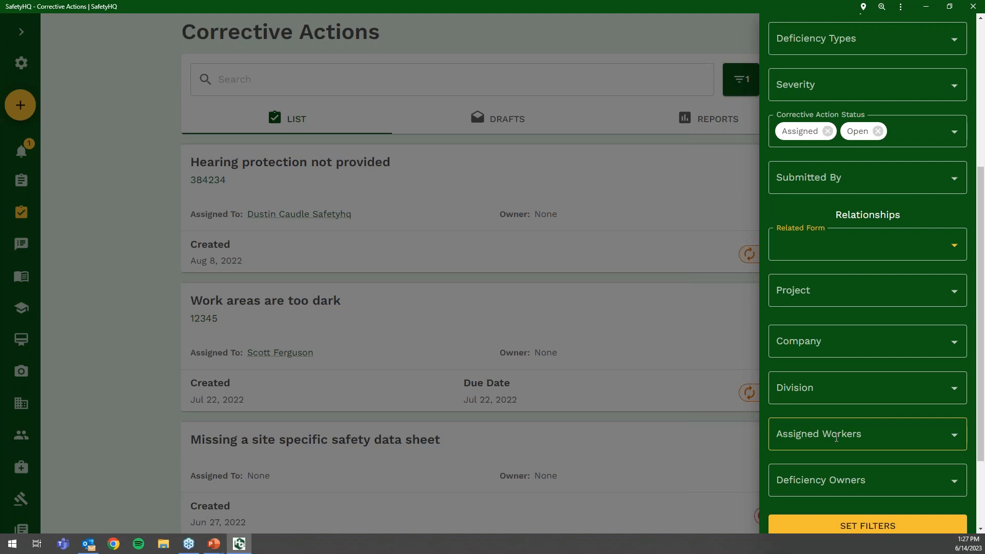
{"action": "scroll", "coordinate": [824, 423], "scroll_direction": "up", "scroll_amount": 5}
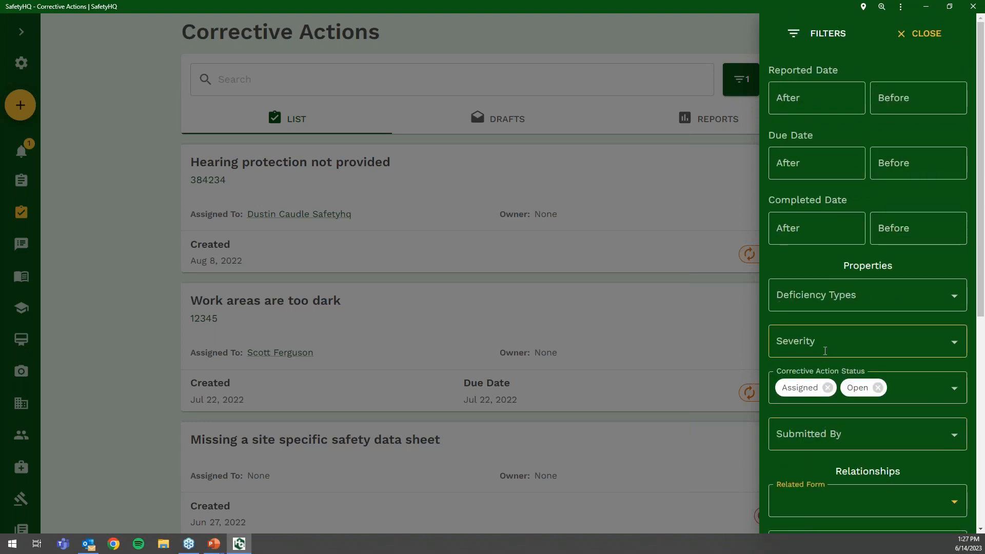
{"action": "left_click", "coordinate": [721, 283]}
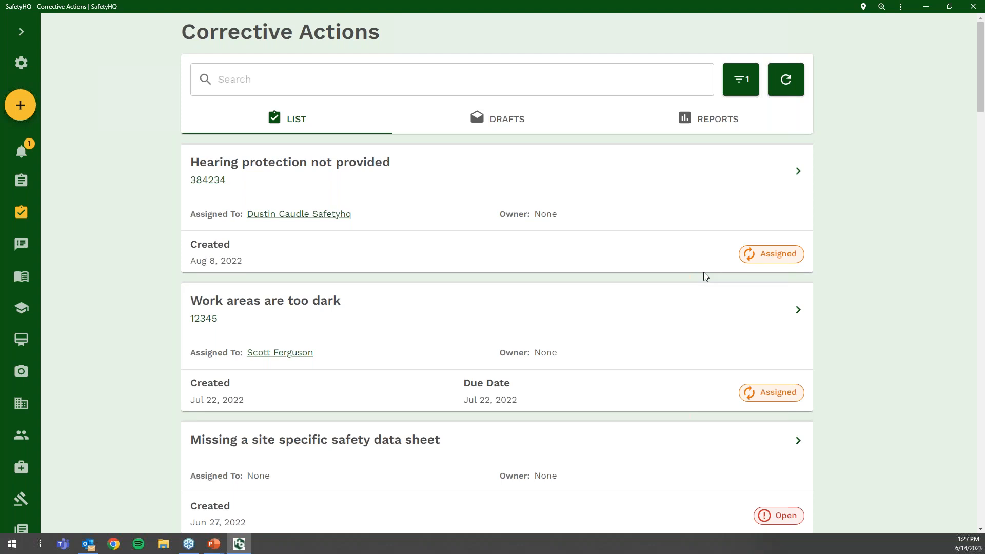
- Show Corrective Action Reports for the Last 6 Months and browse the charts
{"action": "left_click", "coordinate": [716, 131]}
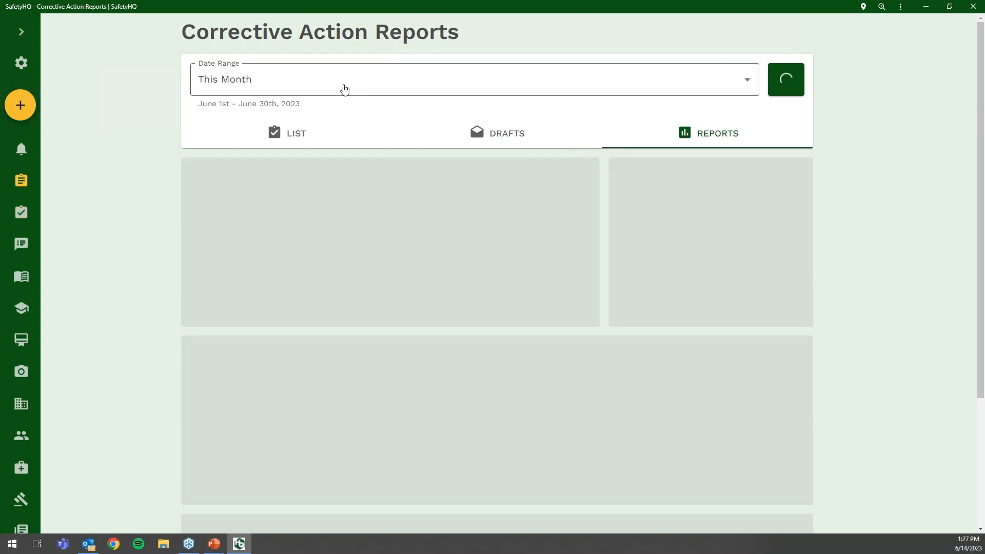
{"action": "left_click", "coordinate": [281, 86]}
{"action": "left_click", "coordinate": [288, 161]}
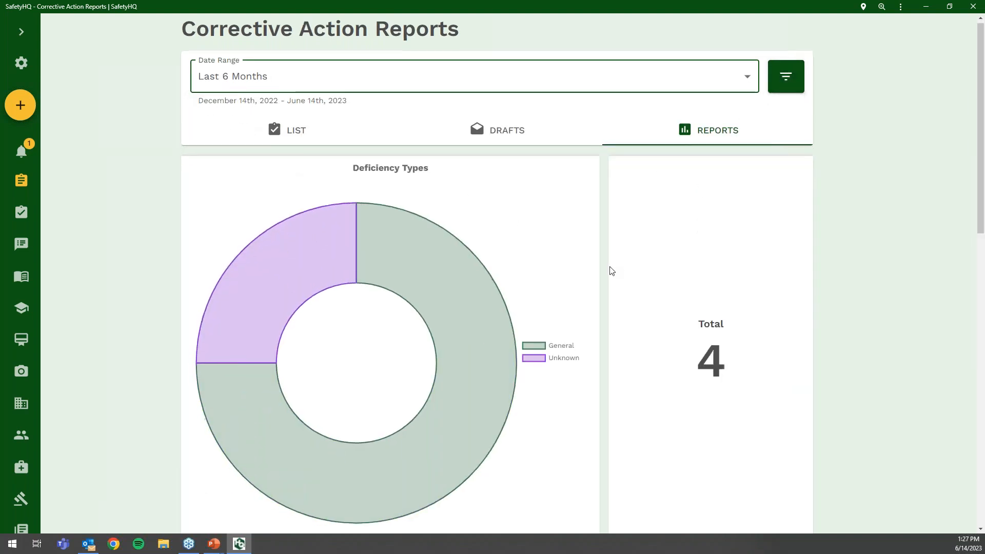
{"action": "scroll", "coordinate": [609, 269], "scroll_direction": "down", "scroll_amount": 10}
{"action": "scroll", "coordinate": [609, 269], "scroll_direction": "down", "scroll_amount": 4}
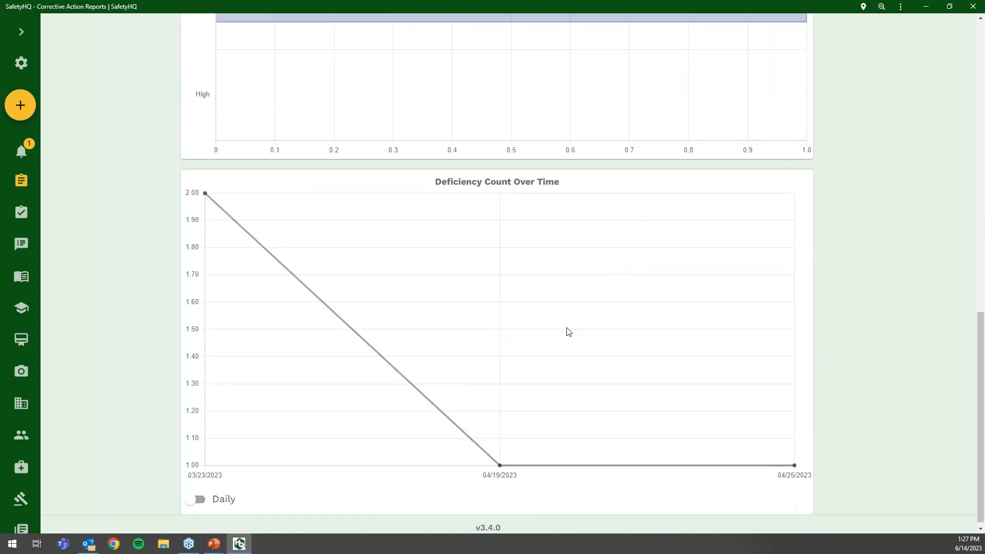
{"action": "scroll", "coordinate": [535, 356], "scroll_direction": "up", "scroll_amount": 2}
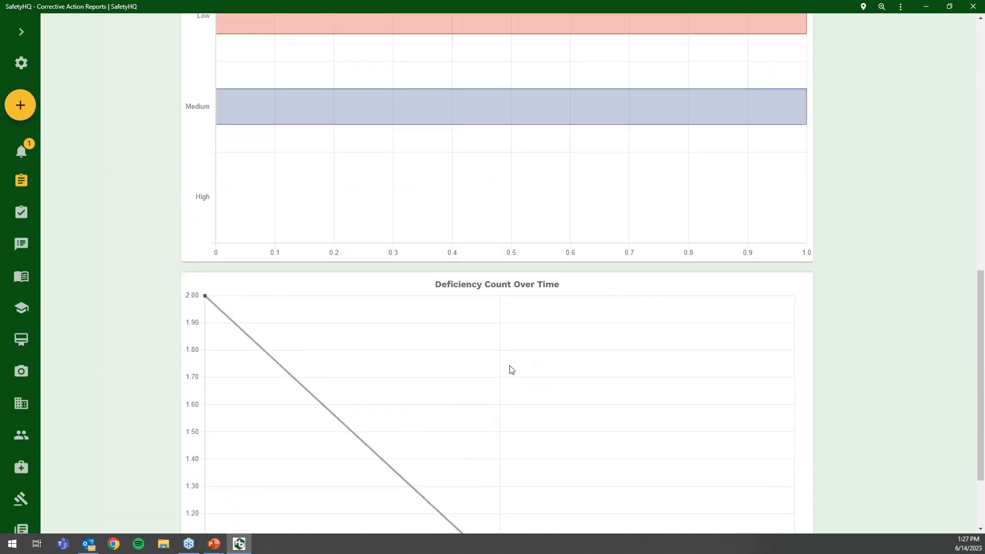
{"action": "scroll", "coordinate": [502, 377], "scroll_direction": "up", "scroll_amount": 7}
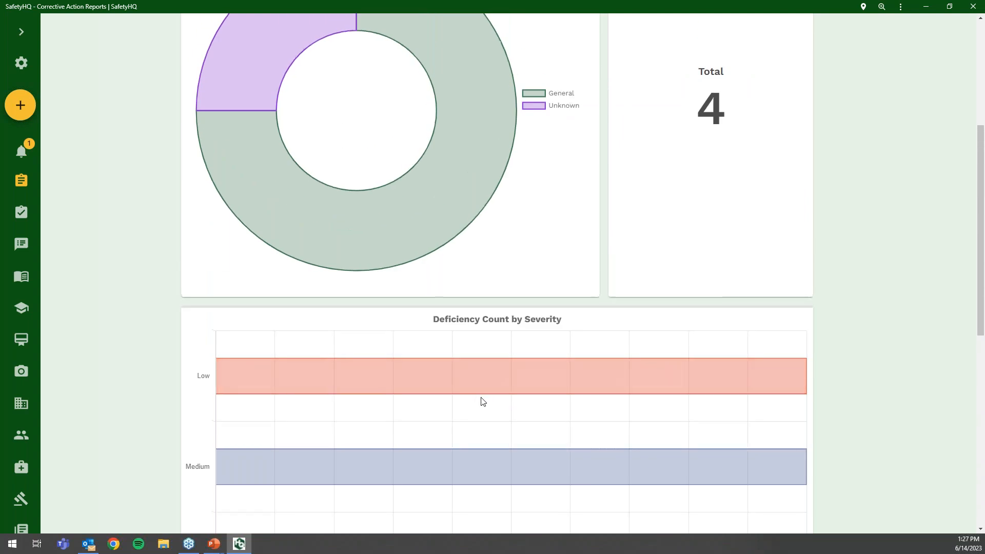
{"action": "scroll", "coordinate": [482, 401], "scroll_direction": "up", "scroll_amount": 4}
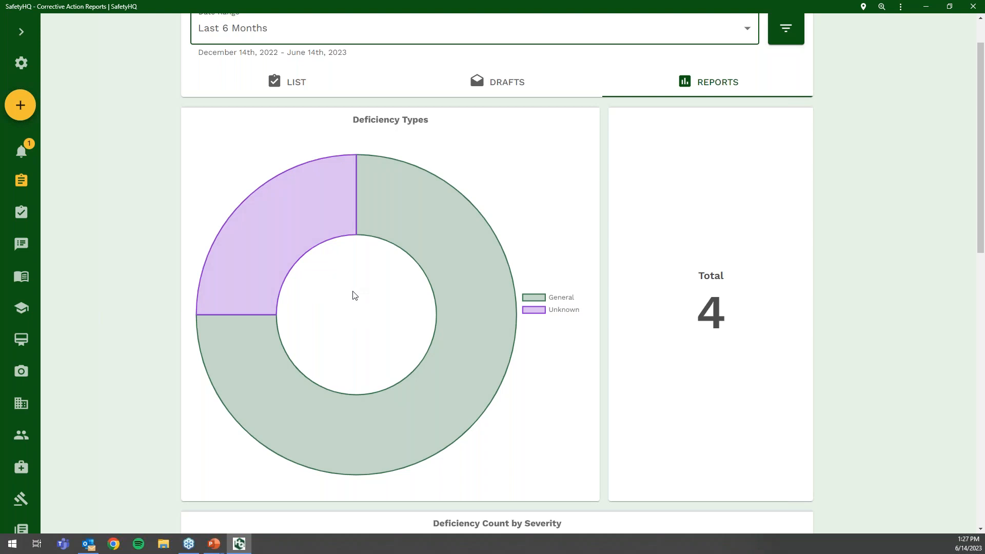
{"action": "scroll", "coordinate": [829, 168], "scroll_direction": "up", "scroll_amount": 1}
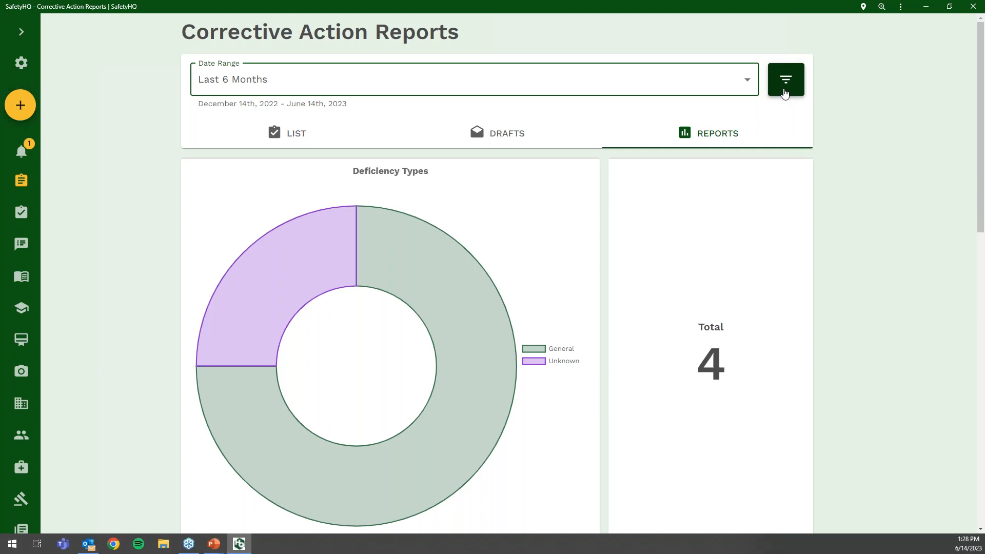
- Look over the report filter options, close them, and expand the navigation sidebar
{"action": "left_click", "coordinate": [785, 92]}
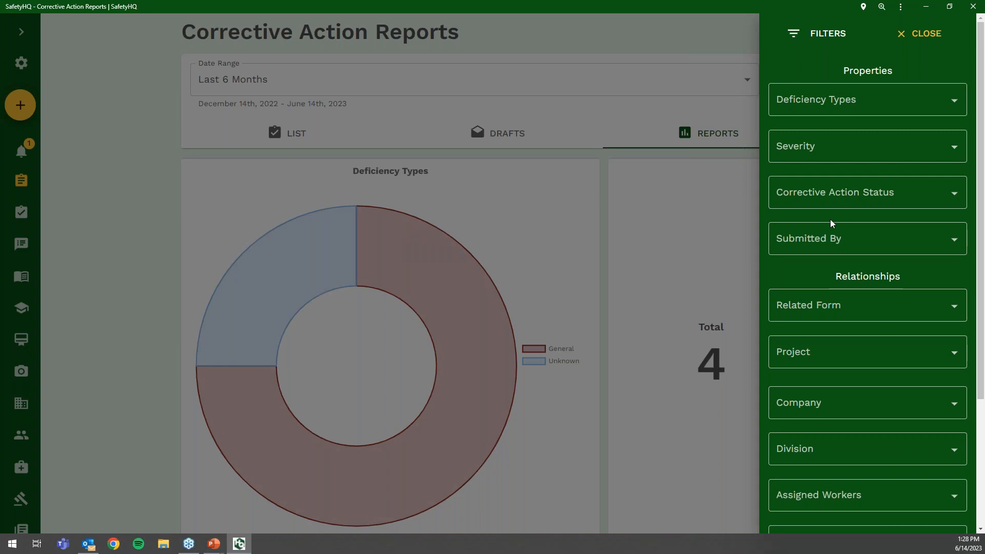
{"action": "scroll", "coordinate": [829, 220], "scroll_direction": "down", "scroll_amount": 4}
{"action": "scroll", "coordinate": [830, 219], "scroll_direction": "up", "scroll_amount": 4}
{"action": "left_click", "coordinate": [168, 229]}
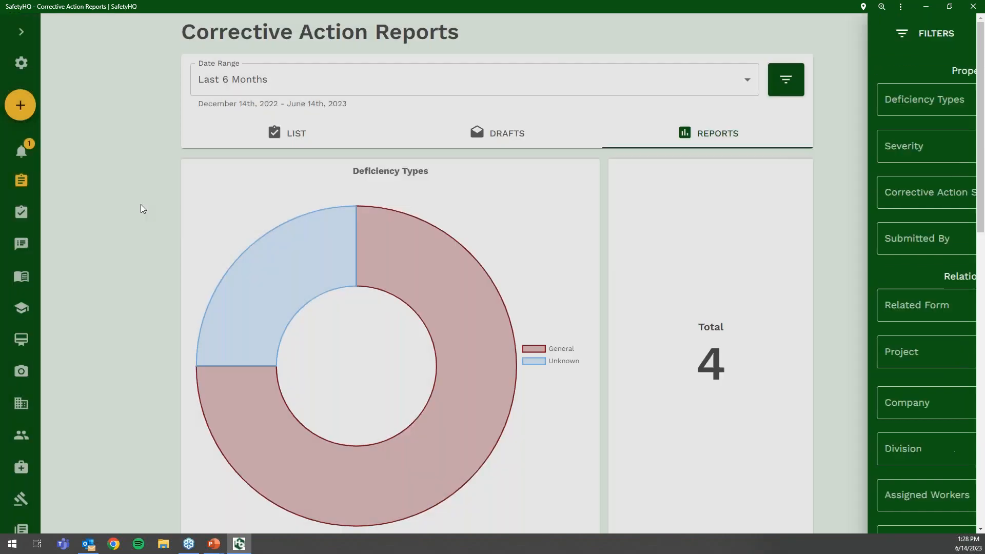
{"action": "left_click", "coordinate": [21, 32]}
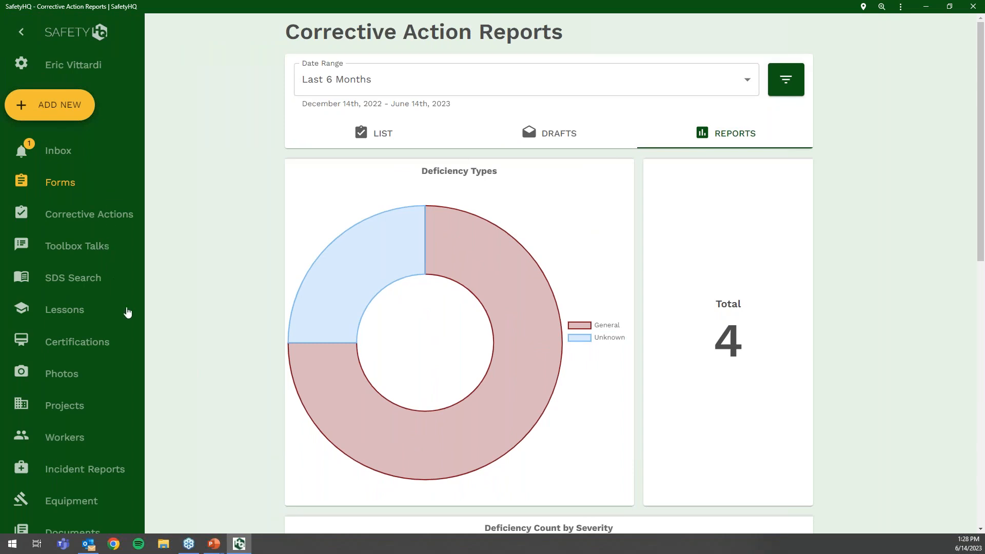
- Go to SDS Search and look through the manufacturer filters
{"action": "left_click", "coordinate": [75, 279]}
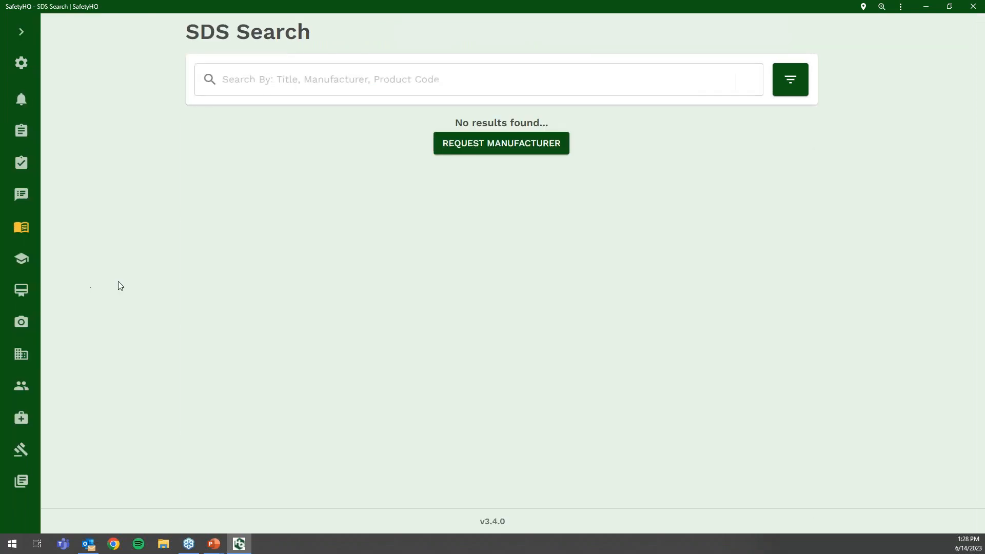
{"action": "left_click", "coordinate": [22, 32]}
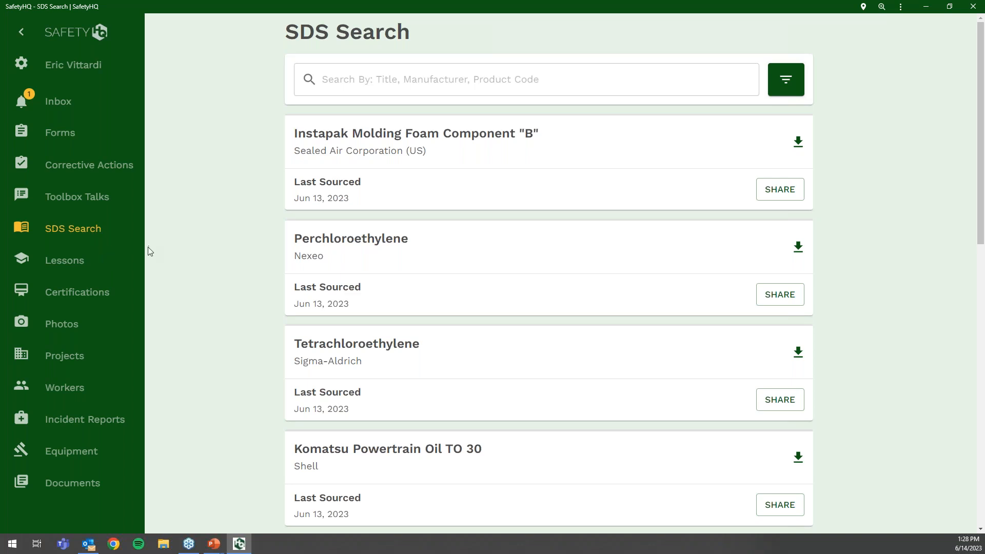
{"action": "left_click", "coordinate": [785, 80]}
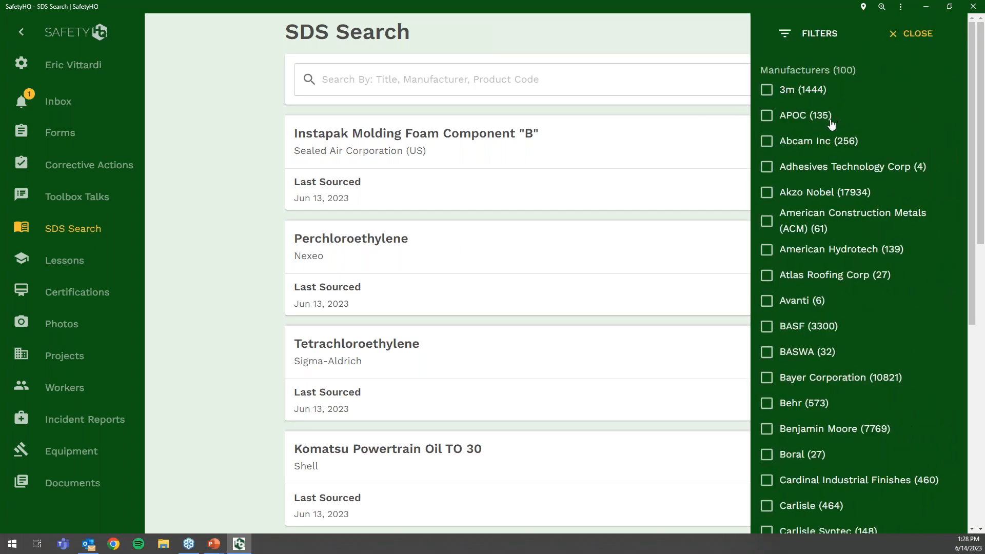
{"action": "scroll", "coordinate": [829, 126], "scroll_direction": "down", "scroll_amount": 4}
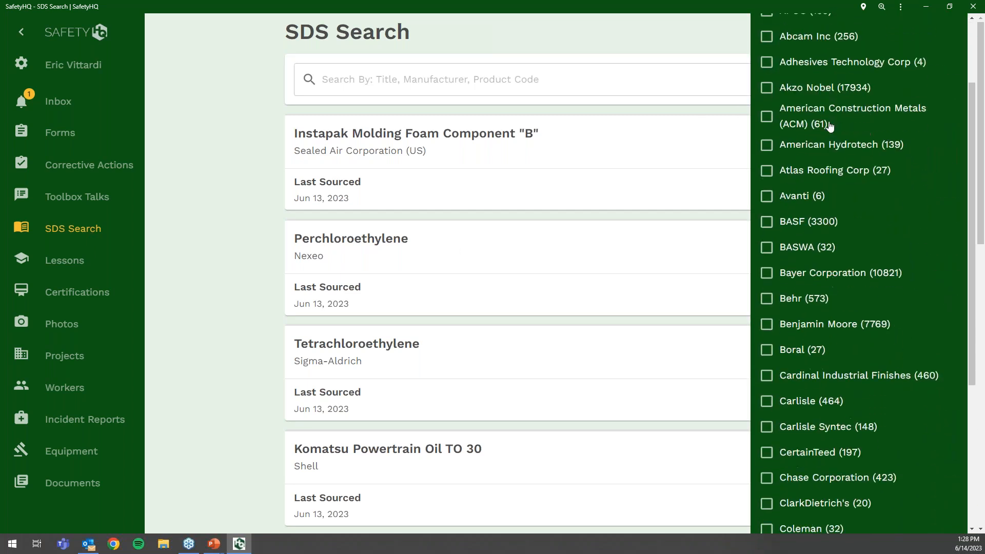
{"action": "scroll", "coordinate": [834, 124], "scroll_direction": "up", "scroll_amount": 5}
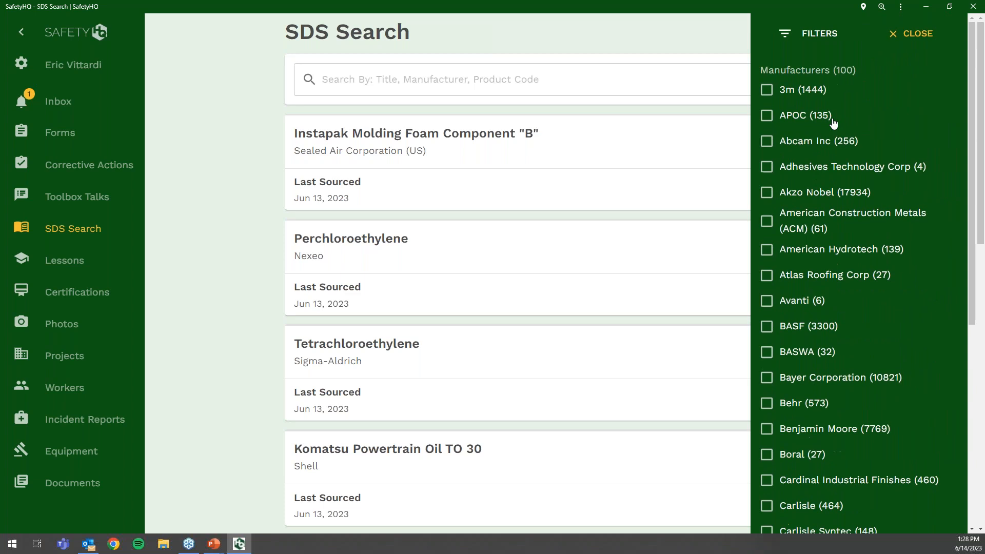
{"action": "left_click", "coordinate": [908, 33]}
- Search safety data sheets for wd-40 and view the WD-40 sheet as a PDF
{"action": "left_click", "coordinate": [644, 77]}
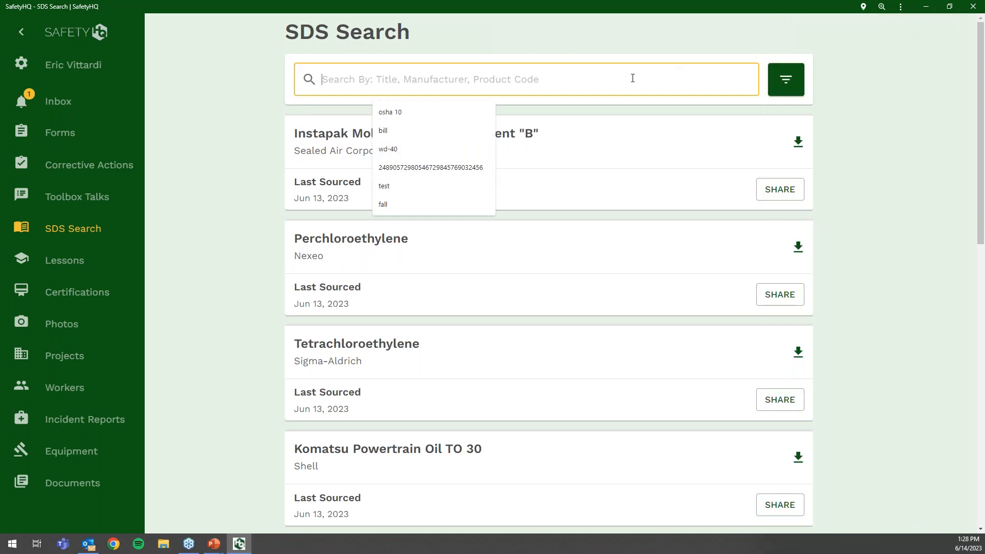
{"action": "left_click", "coordinate": [453, 120]}
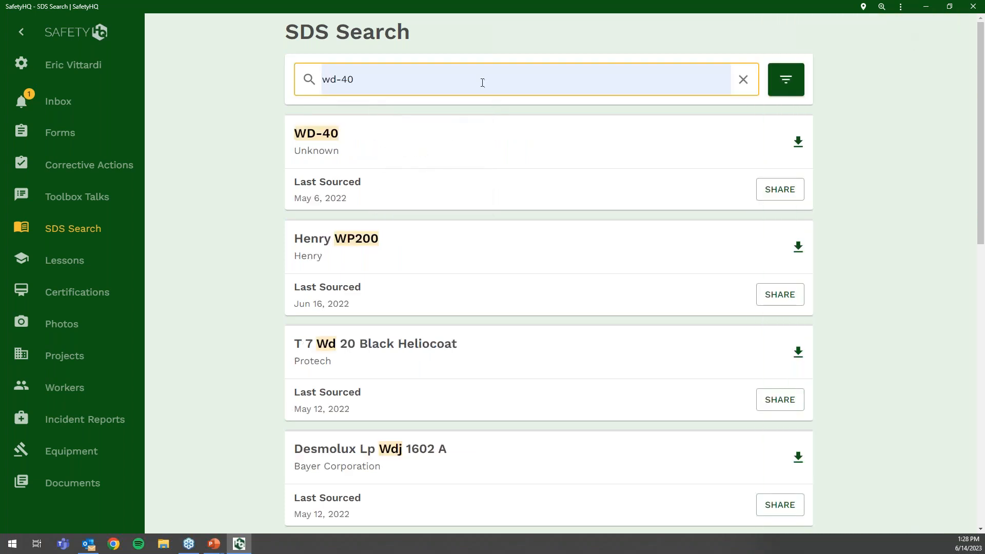
{"action": "key", "text": "BackSpace"}
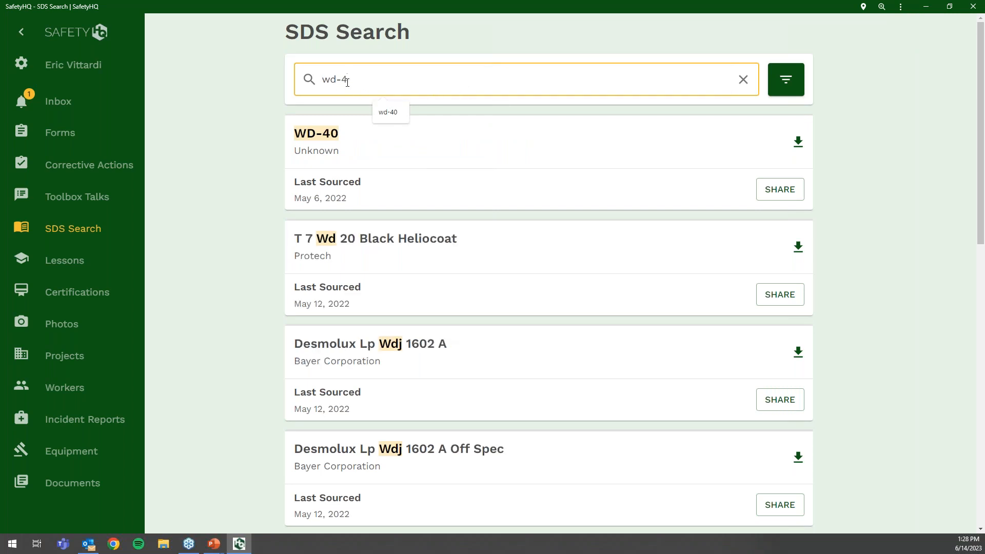
{"action": "key", "text": "BackSpace"}
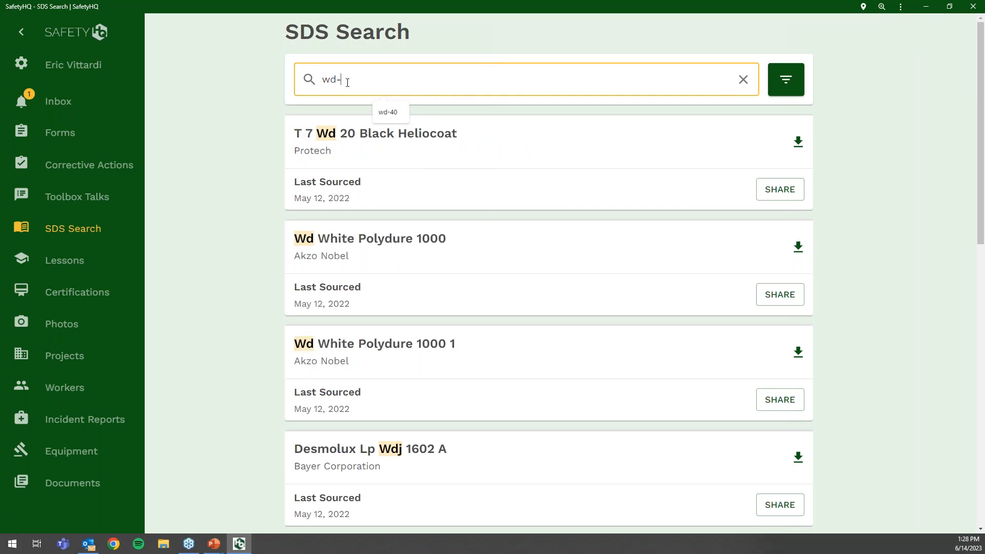
{"action": "type", "text": "4"}
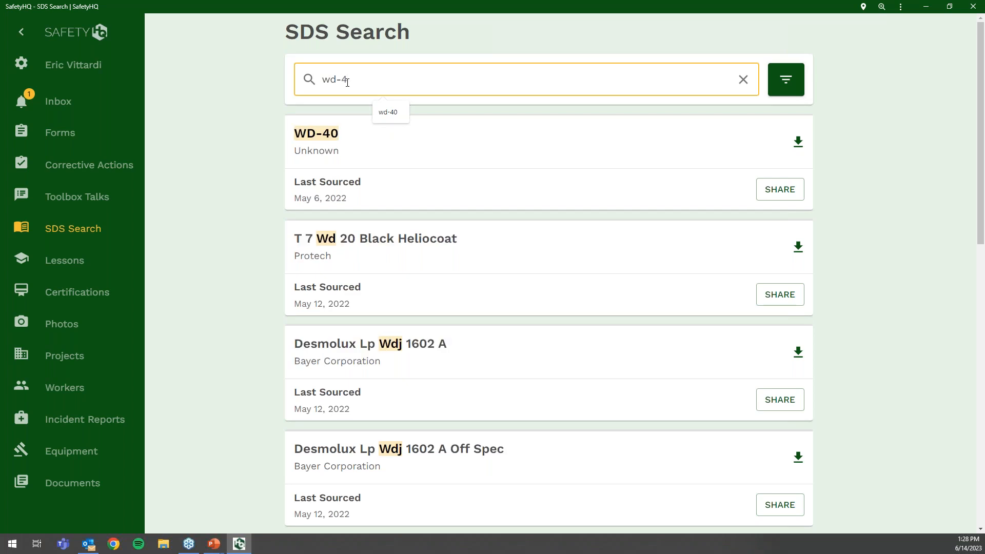
{"action": "left_click", "coordinate": [797, 144]}
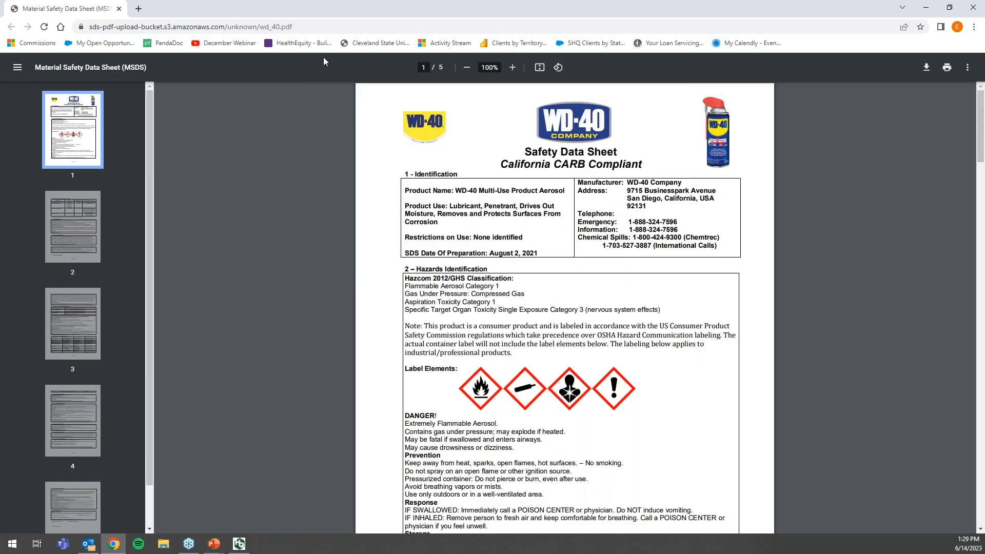
{"action": "left_click", "coordinate": [118, 9]}
{"action": "left_click_drag", "start_coordinate": [376, 82], "coordinate": [301, 80]}
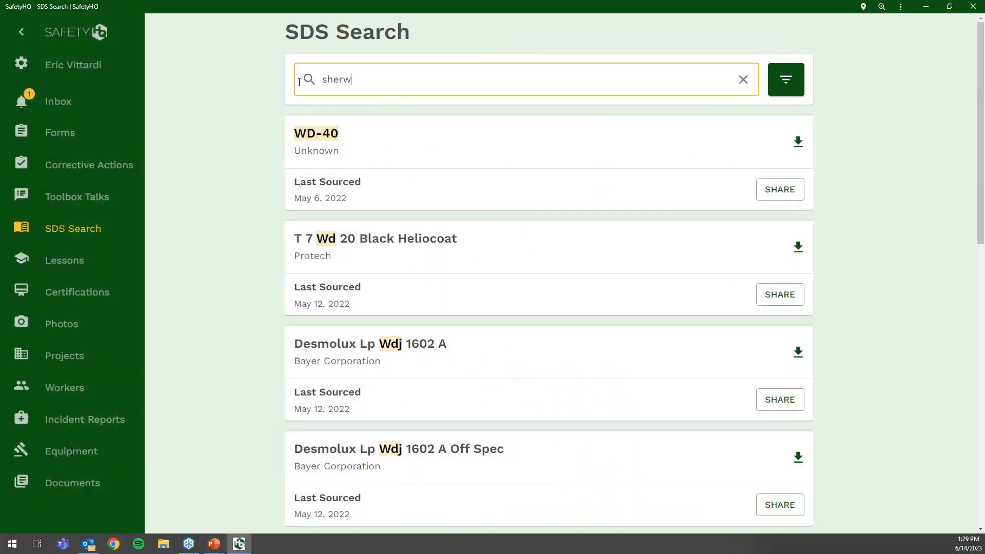
{"action": "key", "text": "BackSpace"}
{"action": "key", "text": "BackSpace"}
{"action": "key", "text": "BackSpace"}
{"action": "key", "text": "BackSpace"}
{"action": "key", "text": "BackSpace"}
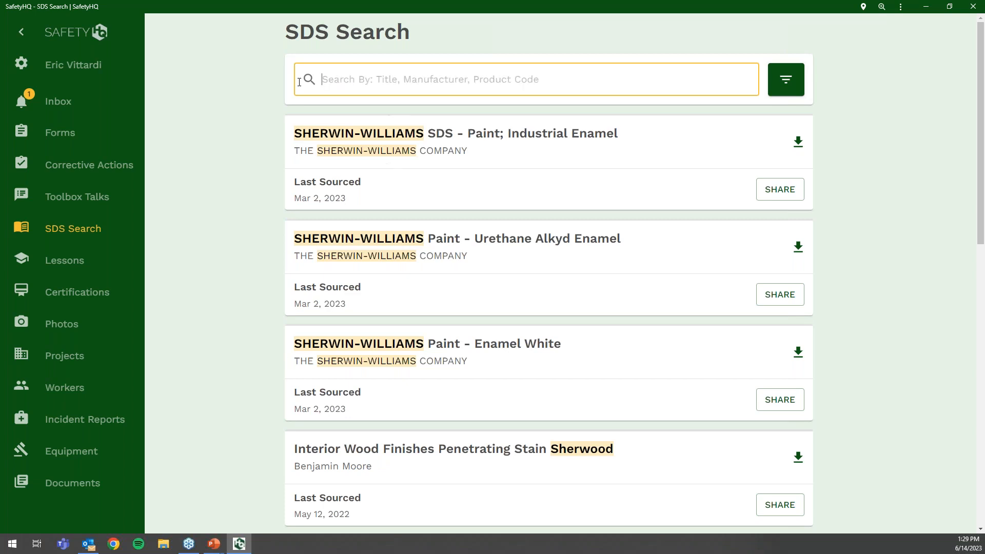
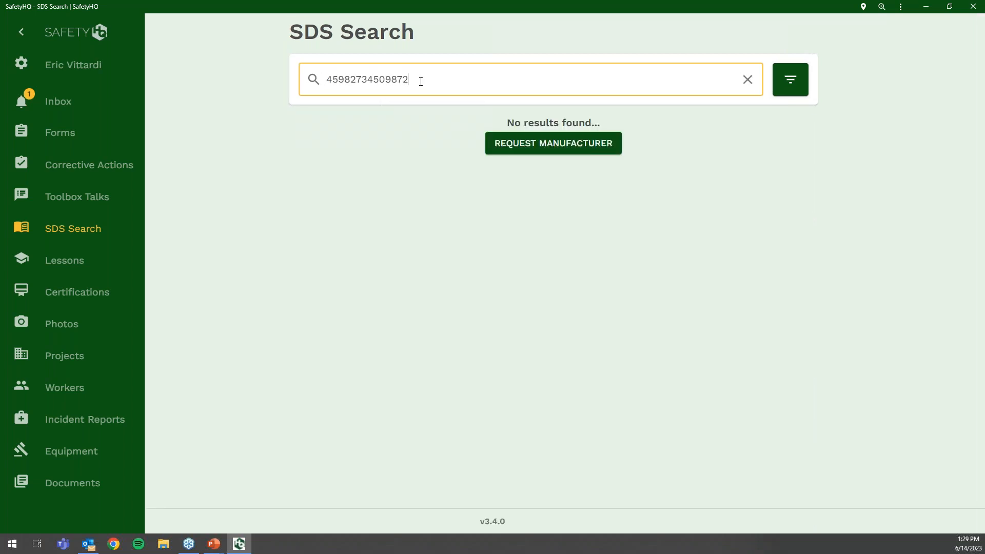
- Start a Request Manufacturer SDS form, discard it, and expand the sidebar
{"action": "left_click", "coordinate": [500, 146]}
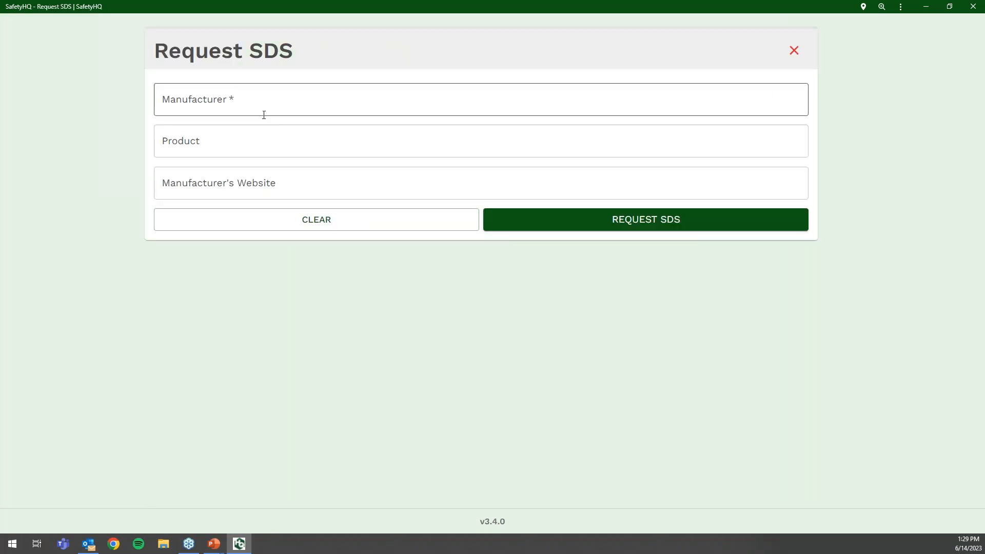
{"action": "left_click", "coordinate": [794, 53]}
{"action": "left_click", "coordinate": [915, 45]}
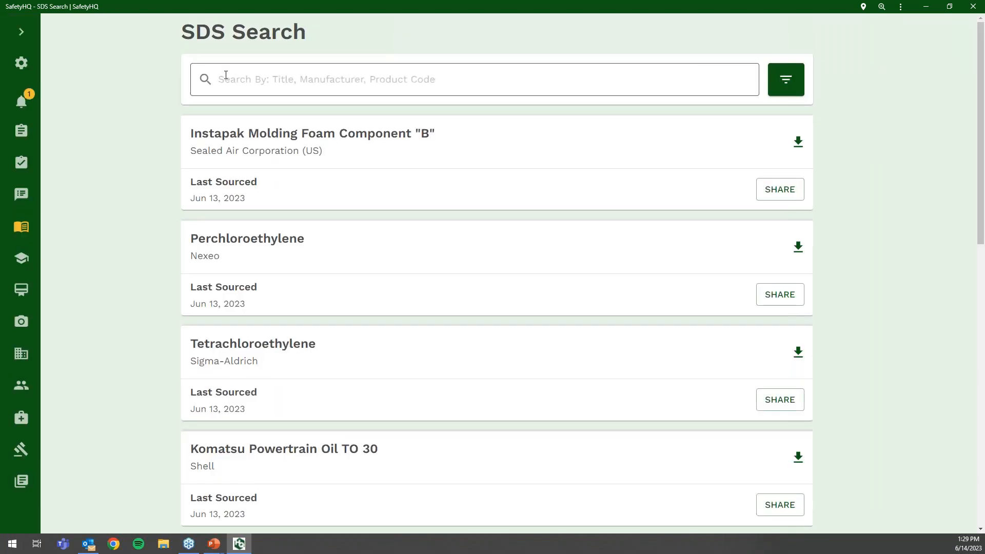
{"action": "left_click", "coordinate": [20, 36]}
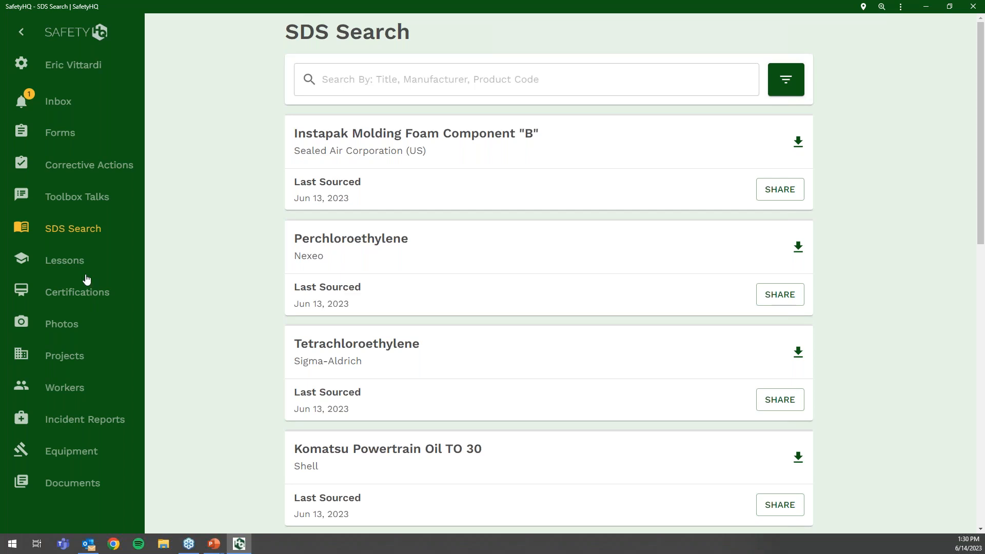
- Open the Hazard Communication Training lesson from Lessons and read through it
{"action": "left_click", "coordinate": [74, 261]}
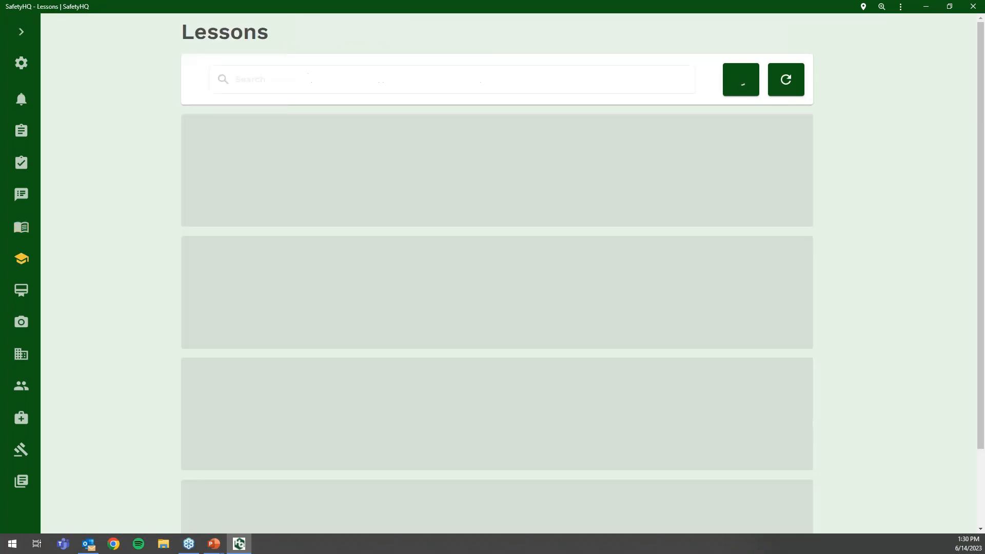
{"action": "left_click", "coordinate": [23, 34]}
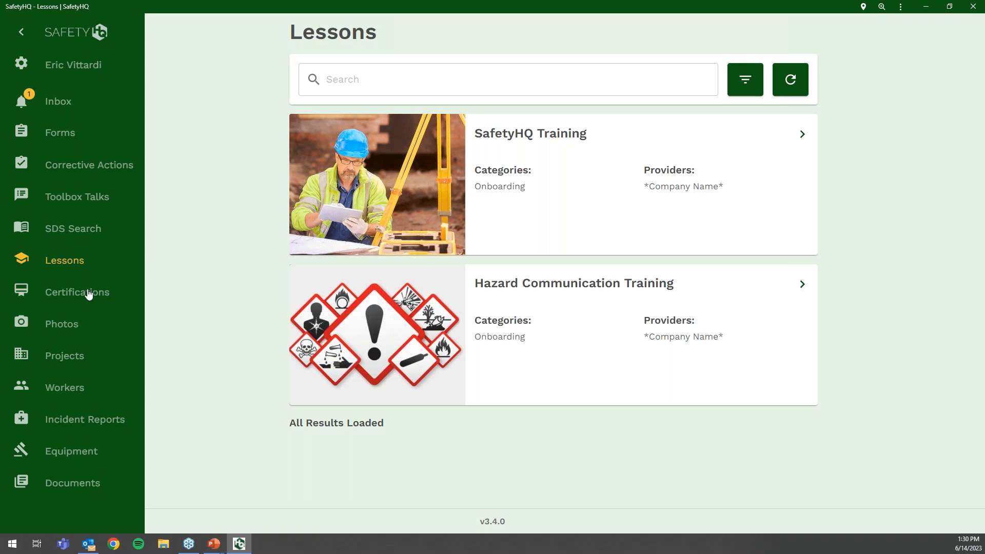
{"action": "left_click", "coordinate": [802, 285]}
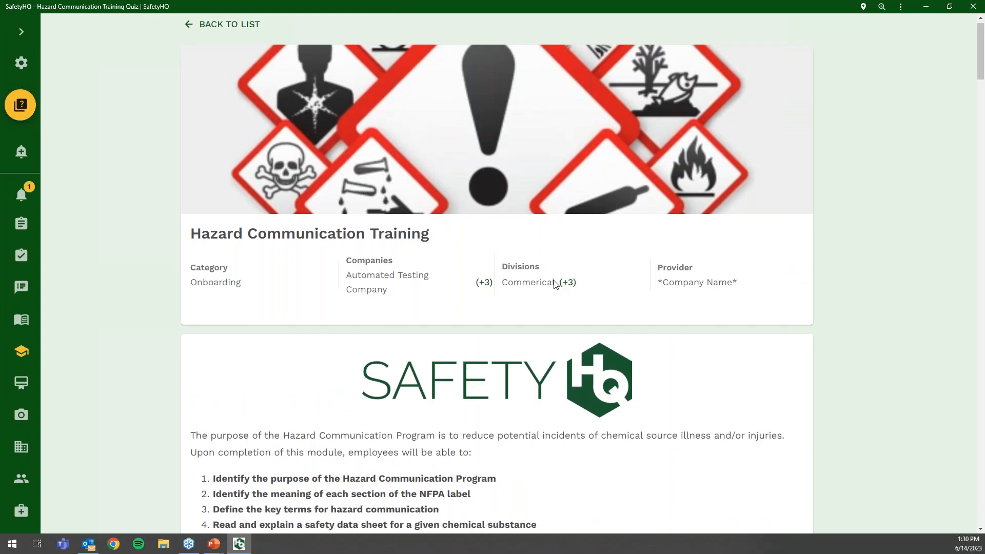
{"action": "scroll", "coordinate": [555, 285], "scroll_direction": "down", "scroll_amount": 5}
{"action": "scroll", "coordinate": [554, 285], "scroll_direction": "down", "scroll_amount": 15}
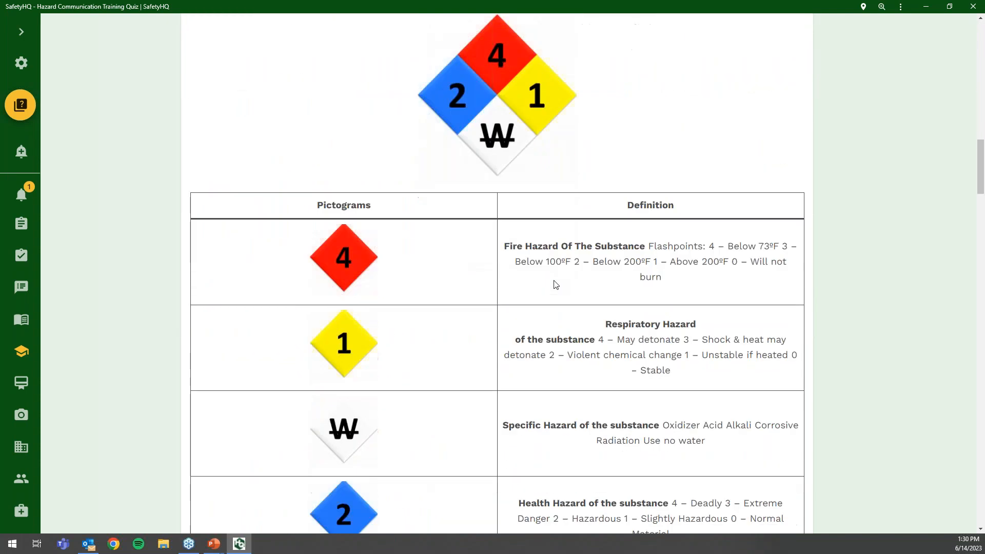
{"action": "scroll", "coordinate": [556, 285], "scroll_direction": "down", "scroll_amount": 9}
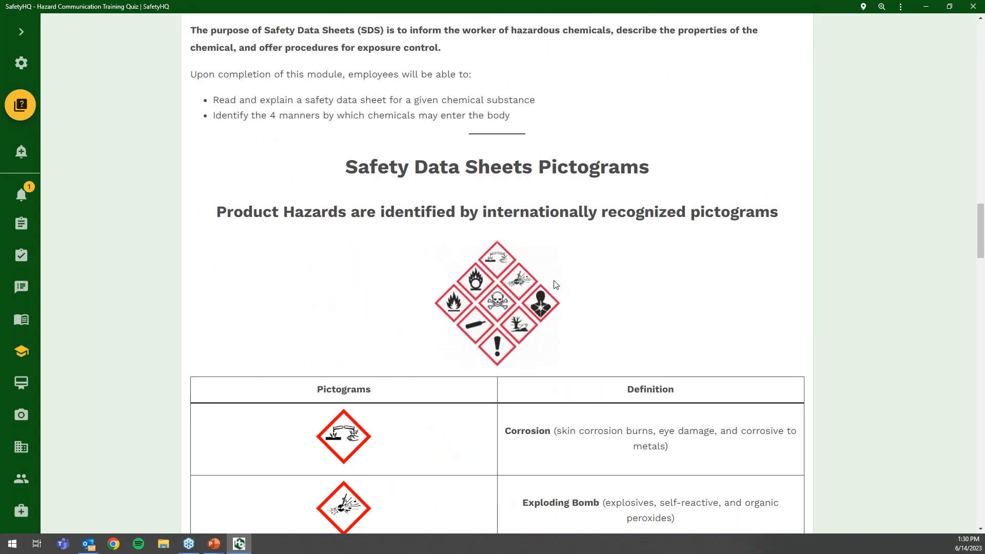
{"action": "scroll", "coordinate": [555, 285], "scroll_direction": "down", "scroll_amount": 20}
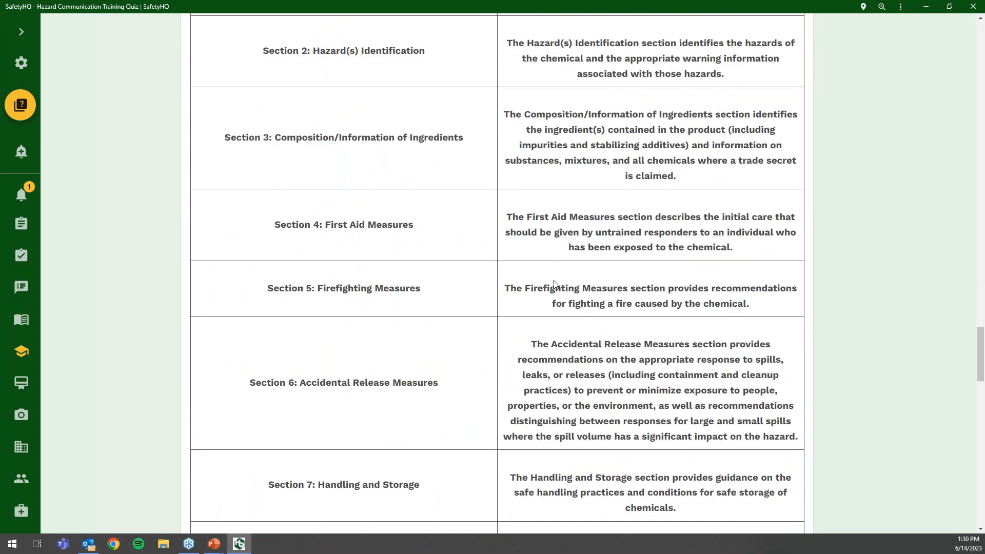
{"action": "scroll", "coordinate": [555, 284], "scroll_direction": "down", "scroll_amount": 20}
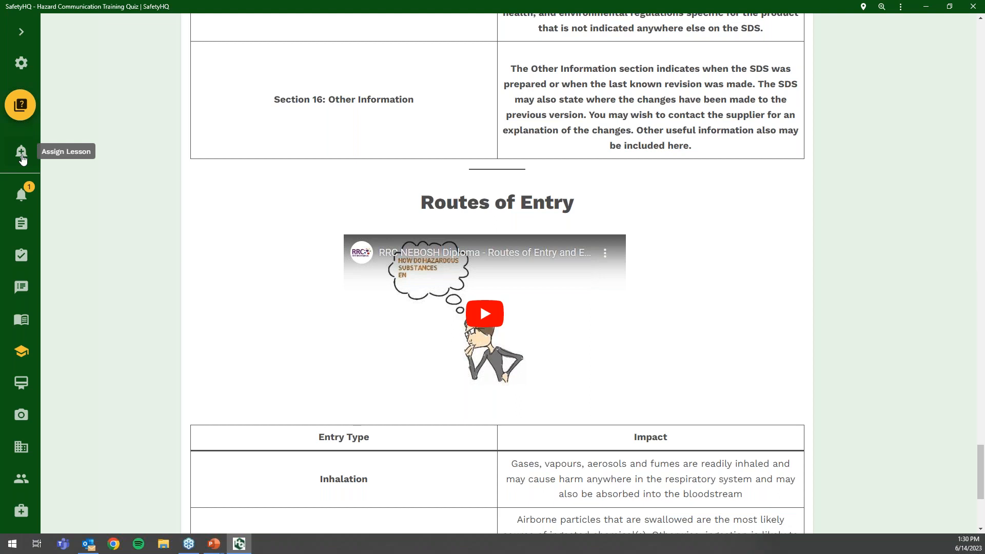
- Start the Hazard Communication quiz, then exit it and confirm leaving
{"action": "left_click", "coordinate": [20, 105]}
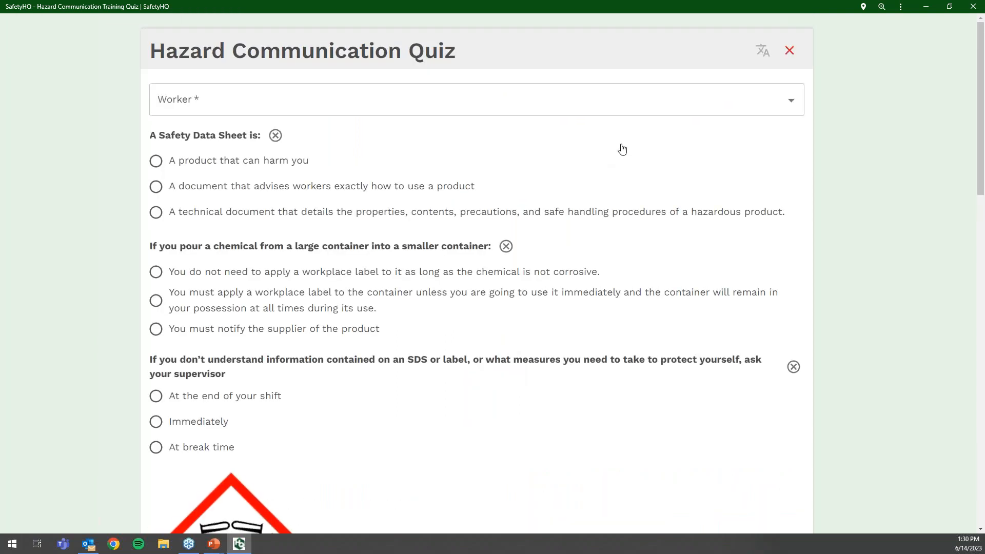
{"action": "left_click", "coordinate": [796, 54]}
{"action": "left_click", "coordinate": [908, 44]}
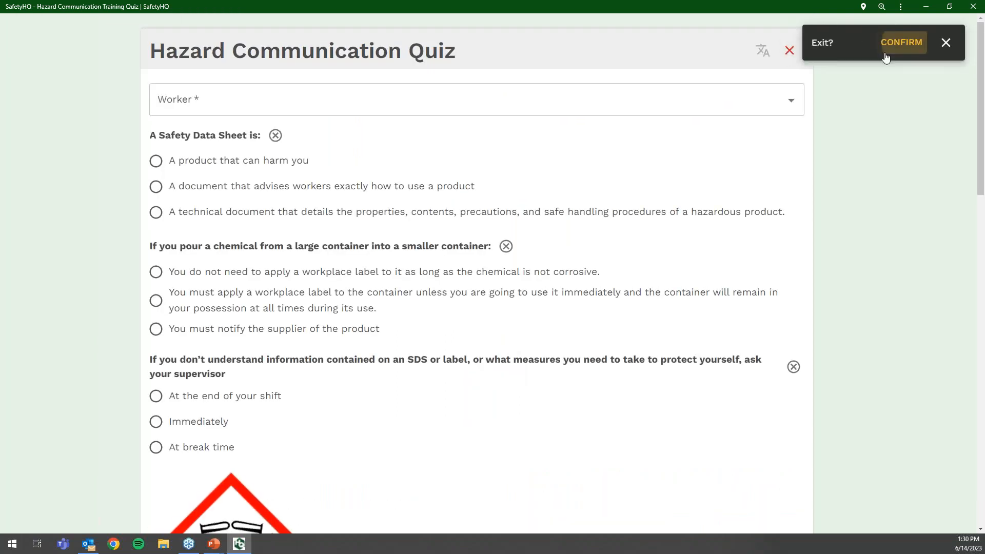
- Open Certifications, expand the sidebar, and show the Expiry Date filter choices
{"action": "left_click", "coordinate": [24, 292]}
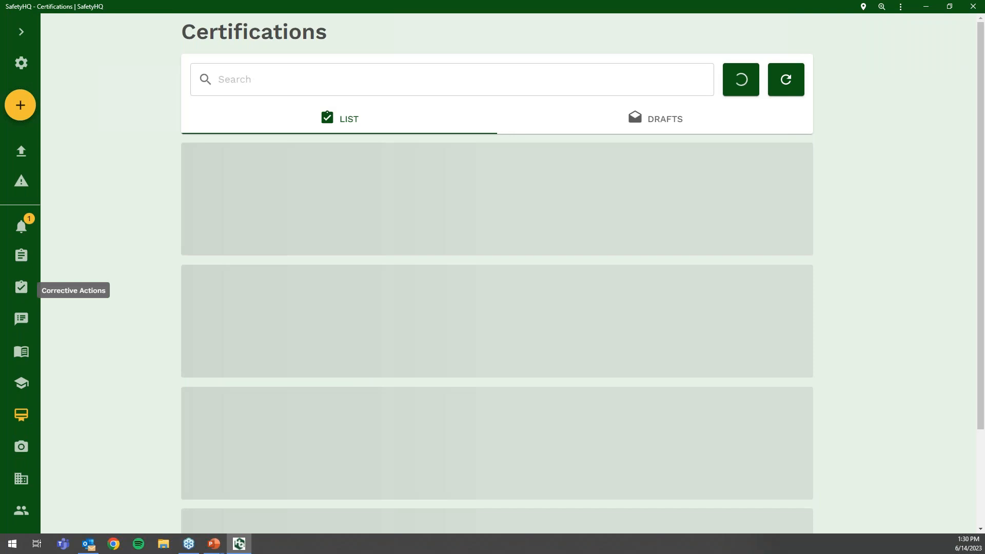
{"action": "left_click_drag", "start_coordinate": [379, 436], "coordinate": [227, 433]}
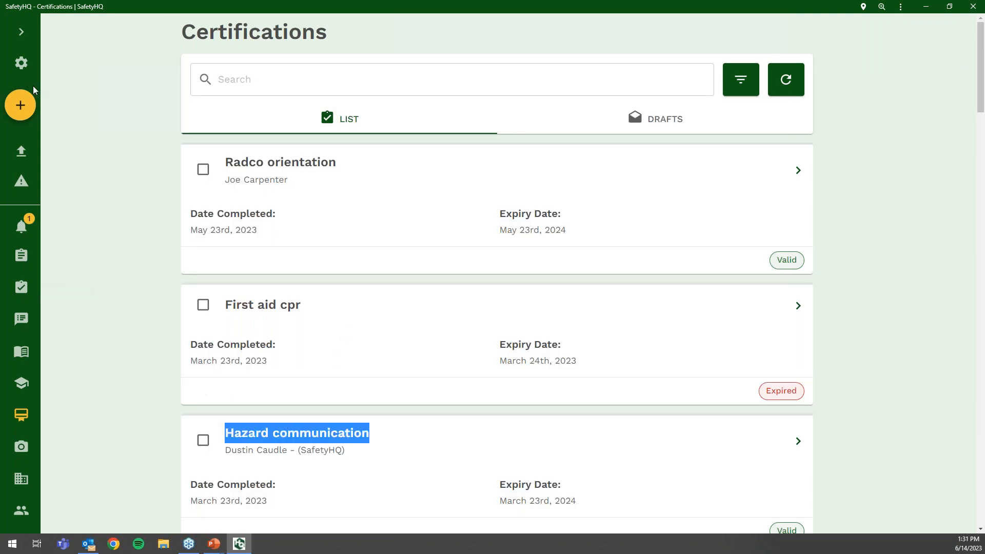
{"action": "left_click", "coordinate": [21, 32]}
{"action": "left_click", "coordinate": [253, 422]}
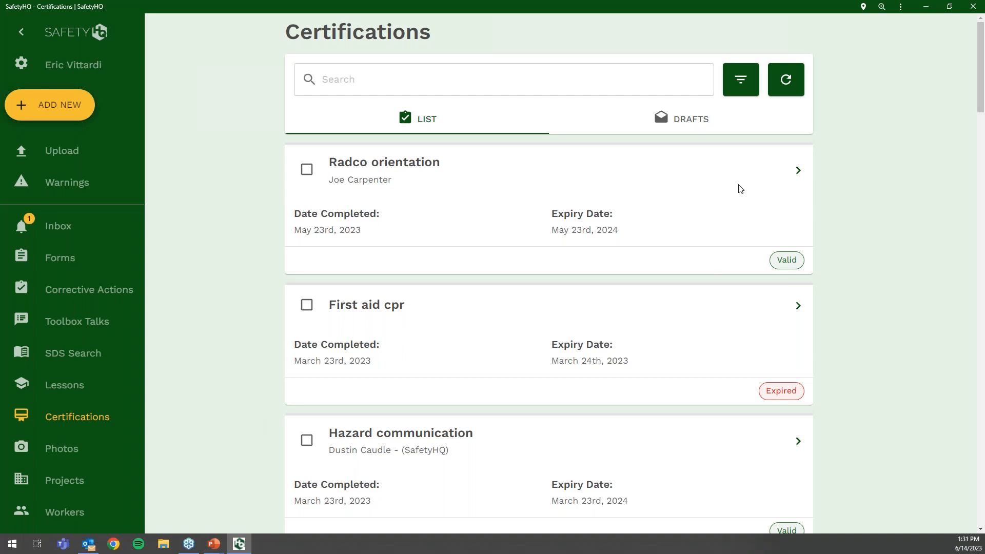
{"action": "left_click", "coordinate": [741, 79]}
{"action": "left_click", "coordinate": [846, 87]}
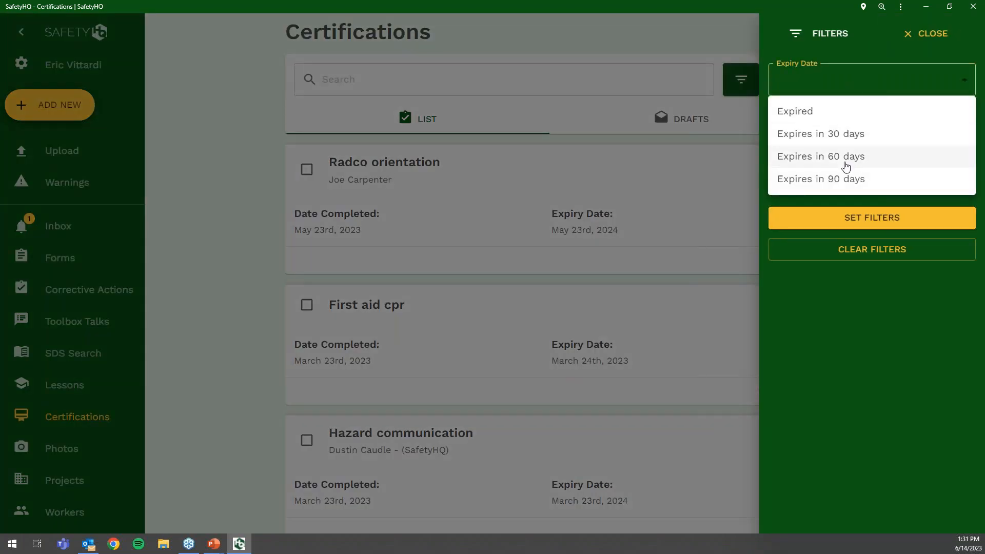
- Filter certifications by First Aid CPR, Ladder Power Line Awareness and Expires in 30 days, then clear all filters
{"action": "left_click", "coordinate": [851, 87]}
{"action": "left_click", "coordinate": [818, 125]}
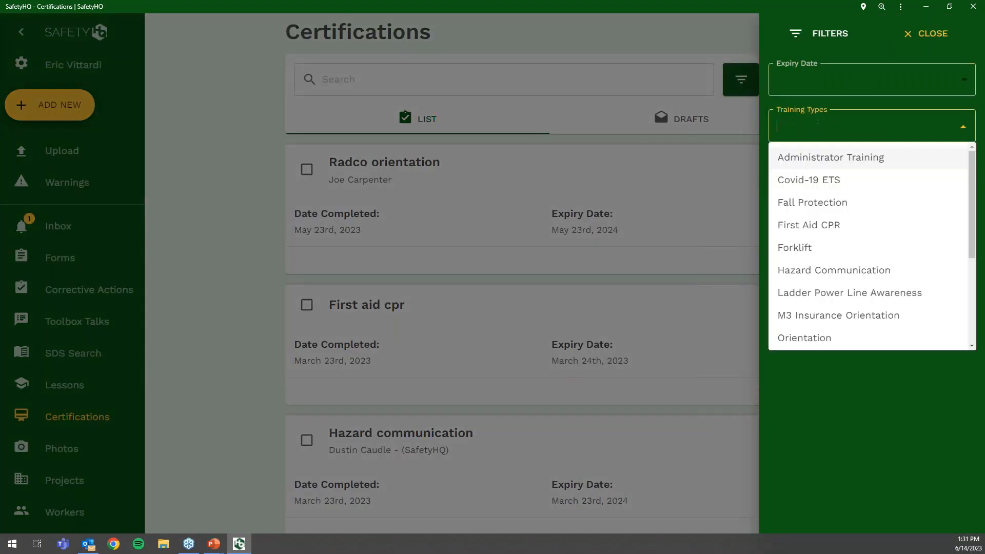
{"action": "left_click", "coordinate": [824, 225]}
{"action": "left_click", "coordinate": [882, 130]}
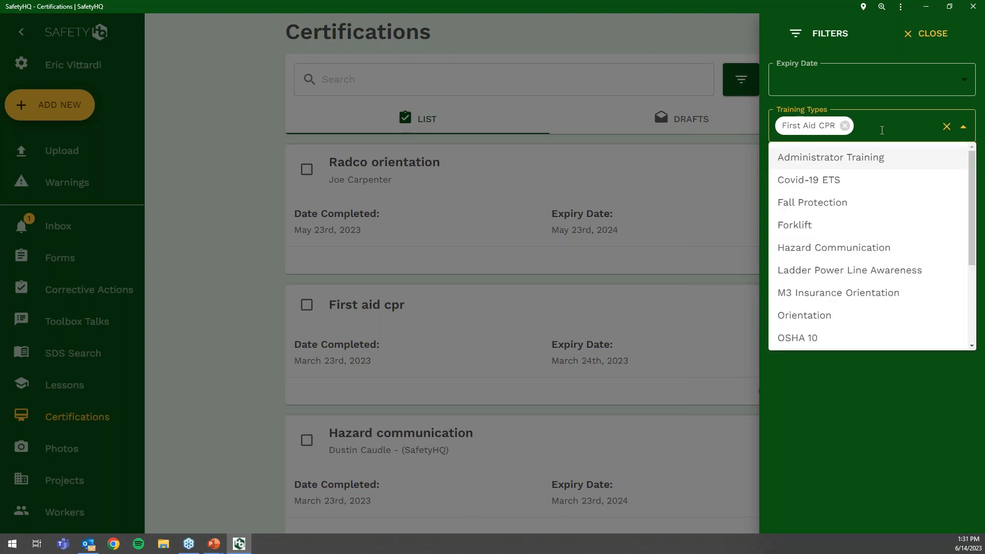
{"action": "left_click", "coordinate": [869, 269]}
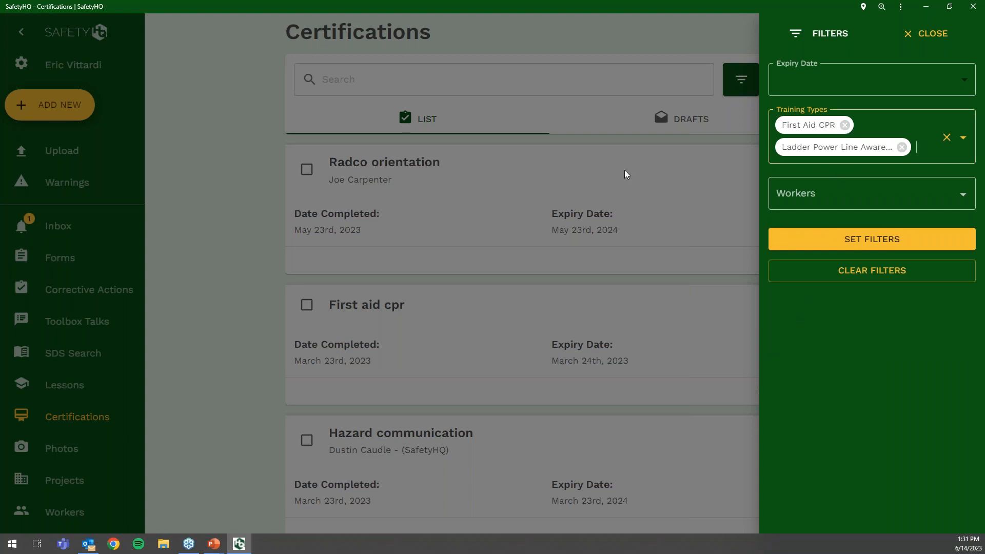
{"action": "left_click", "coordinate": [850, 83]}
{"action": "left_click", "coordinate": [851, 140]}
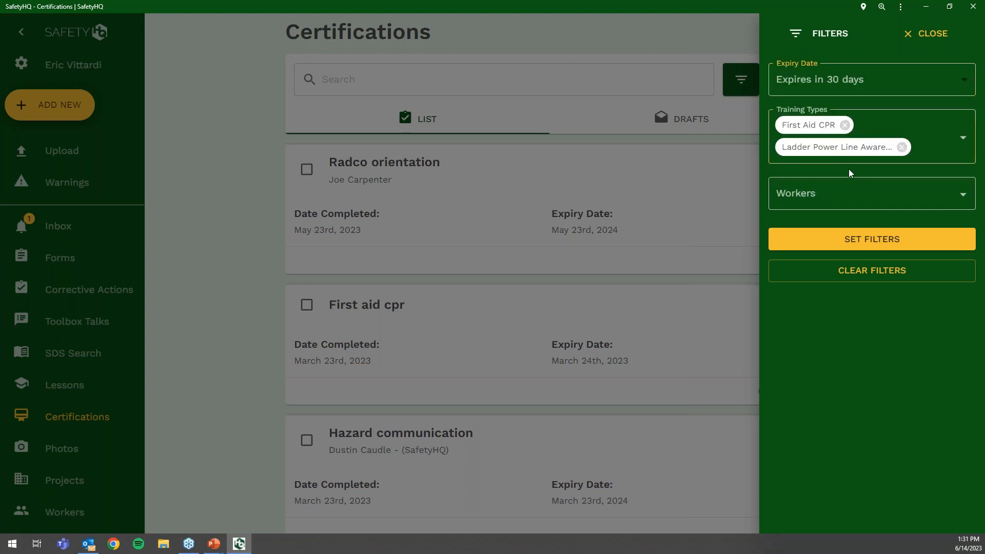
{"action": "left_click", "coordinate": [875, 275]}
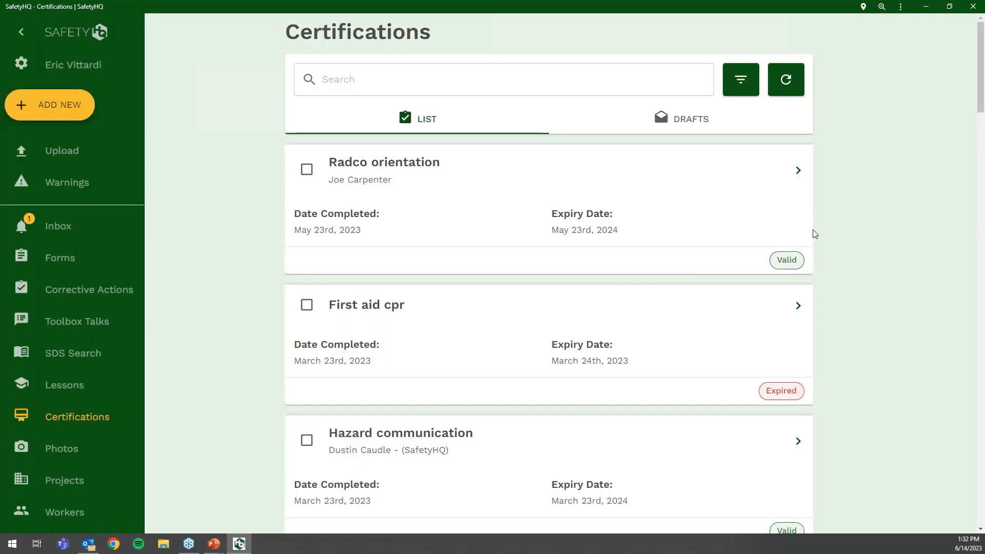
{"action": "left_click", "coordinate": [585, 83]}
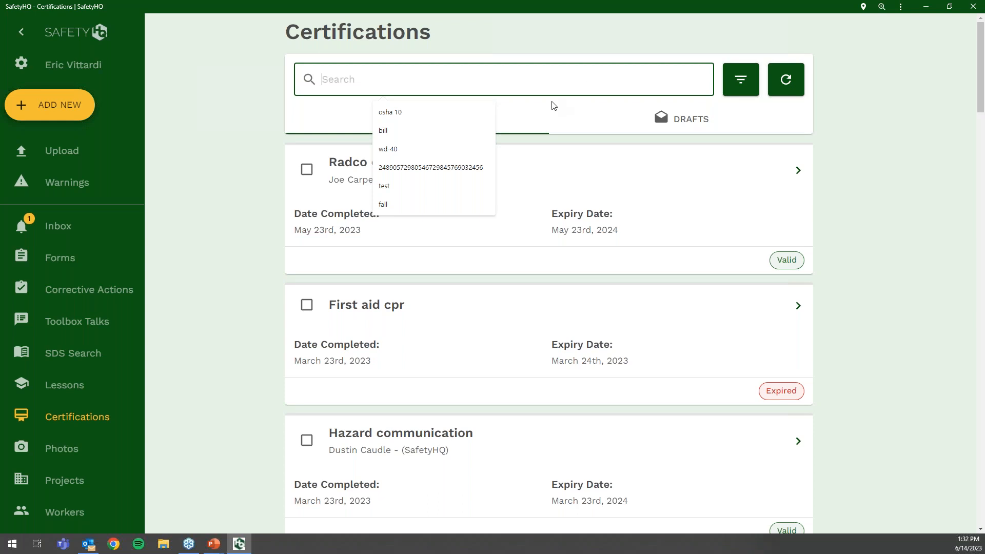
- Search certifications for osha, view the expired Osha 10 card photo, then clear the search
{"action": "type", "text": "osha 10"}
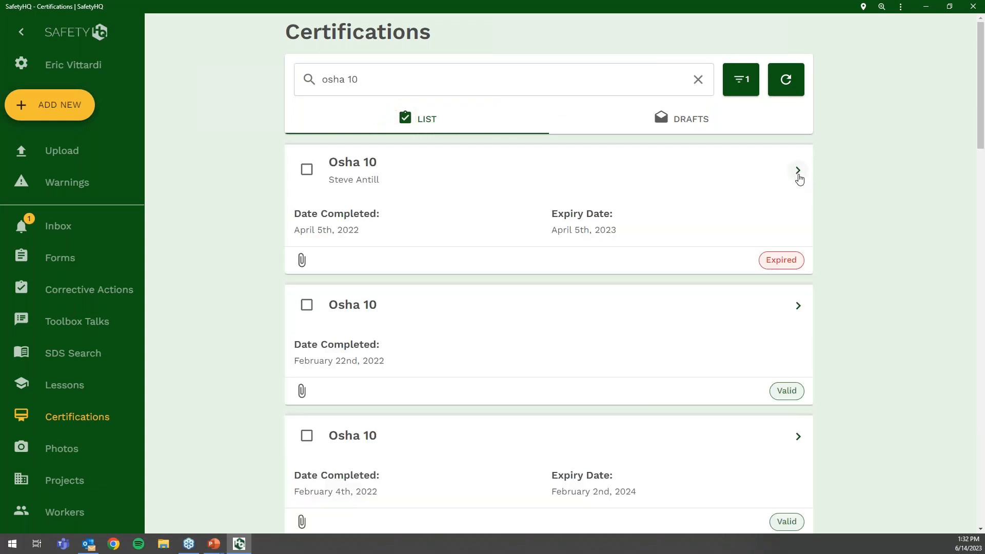
{"action": "left_click", "coordinate": [800, 177]}
{"action": "left_click", "coordinate": [501, 336]}
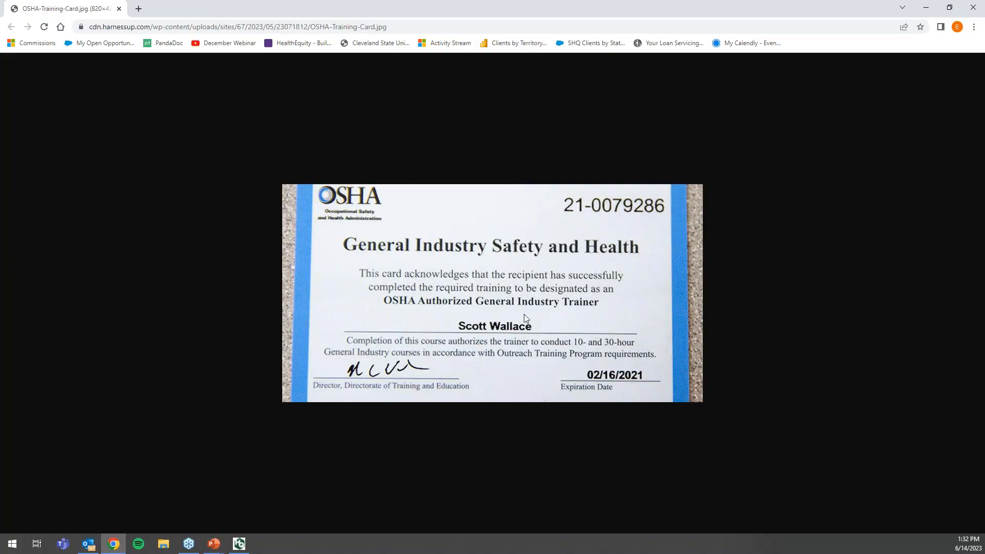
{"action": "left_click", "coordinate": [119, 9]}
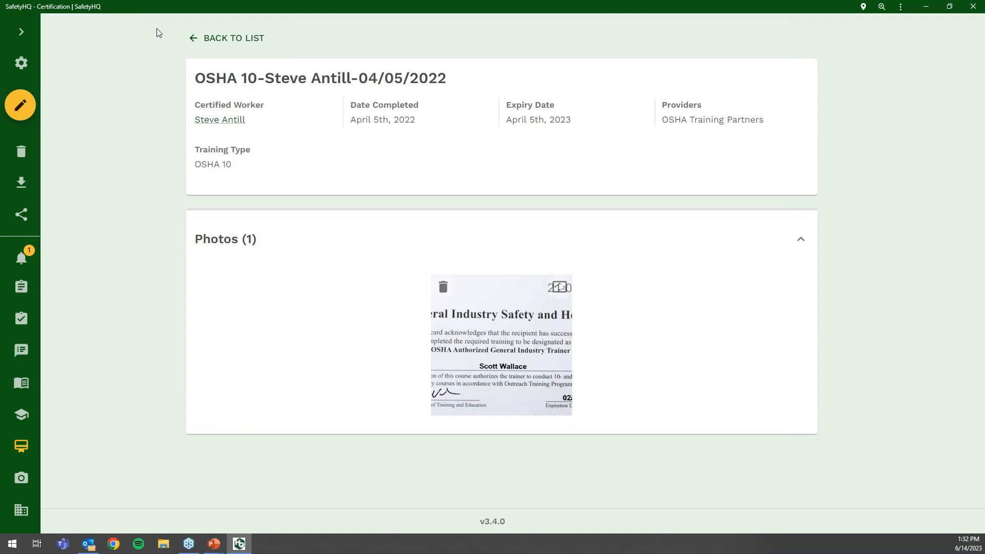
{"action": "left_click", "coordinate": [228, 41]}
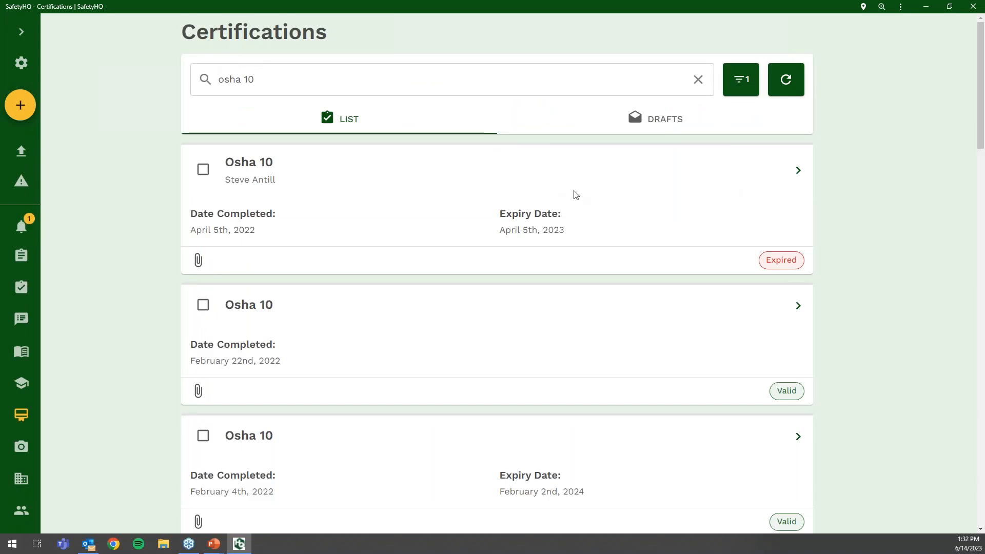
{"action": "left_click", "coordinate": [698, 80]}
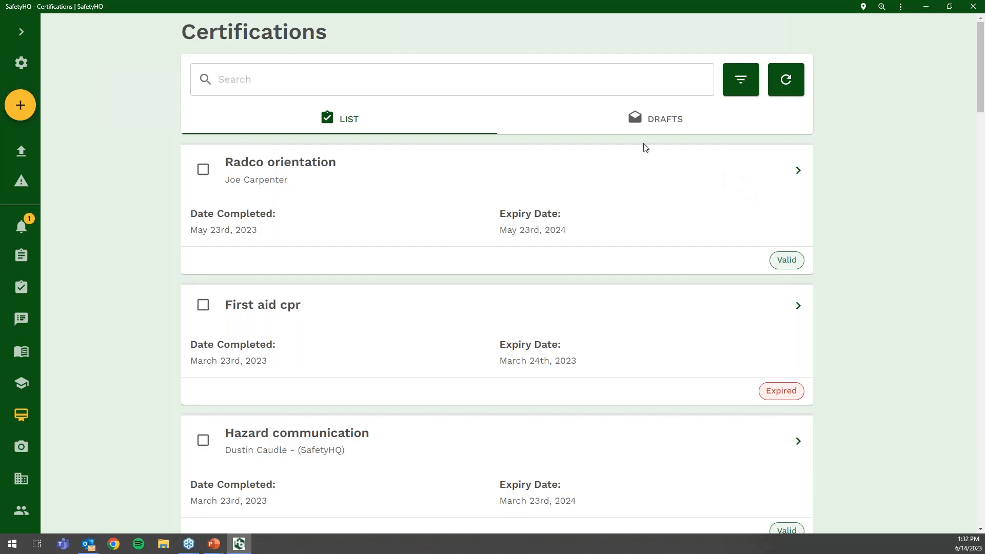
- Search certifications for 'bill' and open the worker from the Hazard communication record
{"action": "left_click", "coordinate": [489, 83]}
{"action": "type", "text": "bill"}
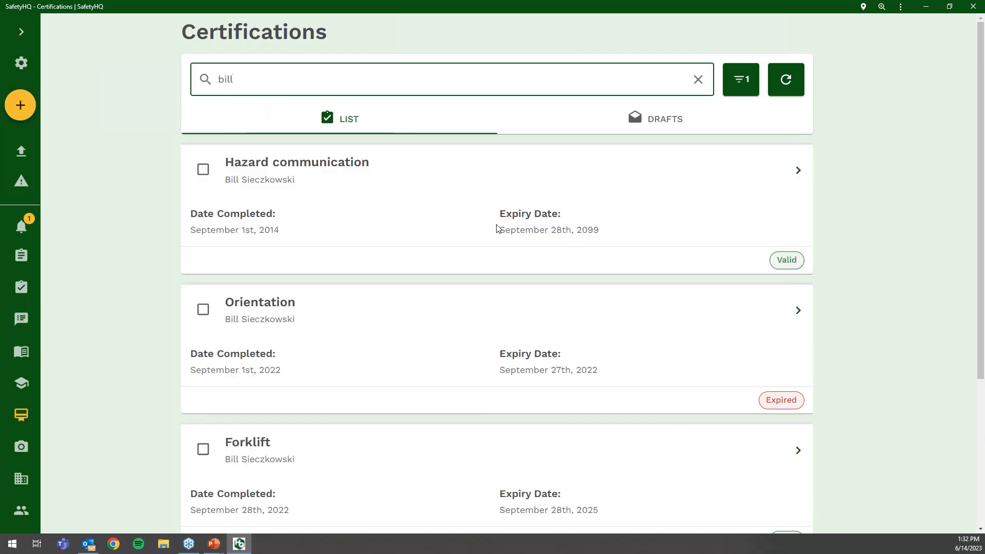
{"action": "left_click", "coordinate": [799, 170]}
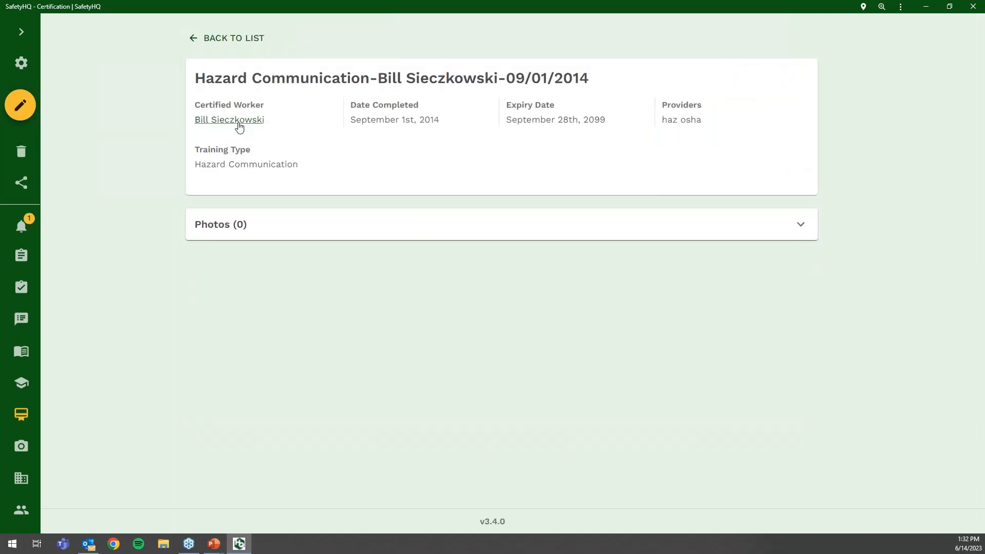
{"action": "left_click", "coordinate": [237, 121]}
- Select all five of the worker's certifications, bring up sharing options, then close them
{"action": "scroll", "coordinate": [308, 283], "scroll_direction": "down", "scroll_amount": 3}
{"action": "scroll", "coordinate": [257, 325], "scroll_direction": "down", "scroll_amount": 2}
{"action": "scroll", "coordinate": [260, 324], "scroll_direction": "up", "scroll_amount": 2}
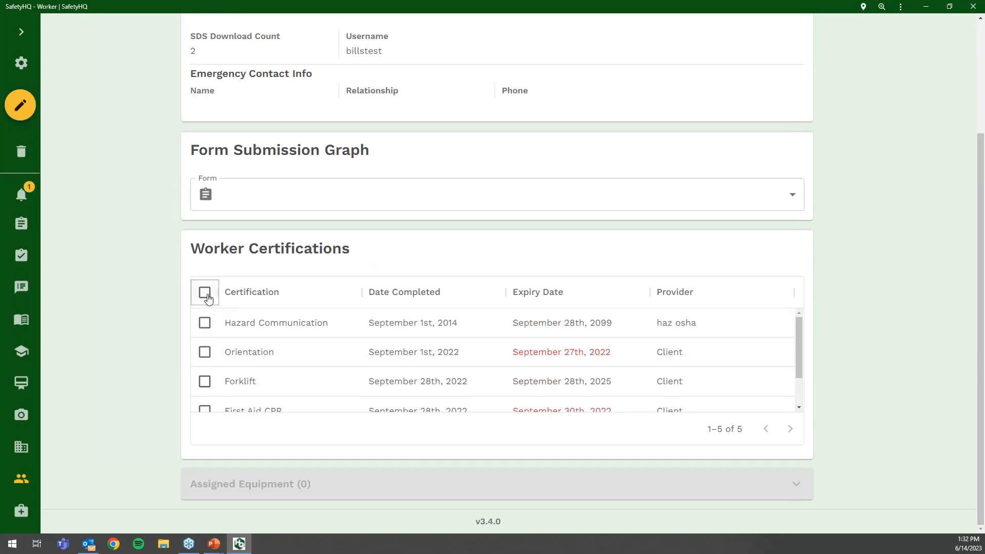
{"action": "left_click", "coordinate": [204, 291]}
{"action": "left_click", "coordinate": [22, 182]}
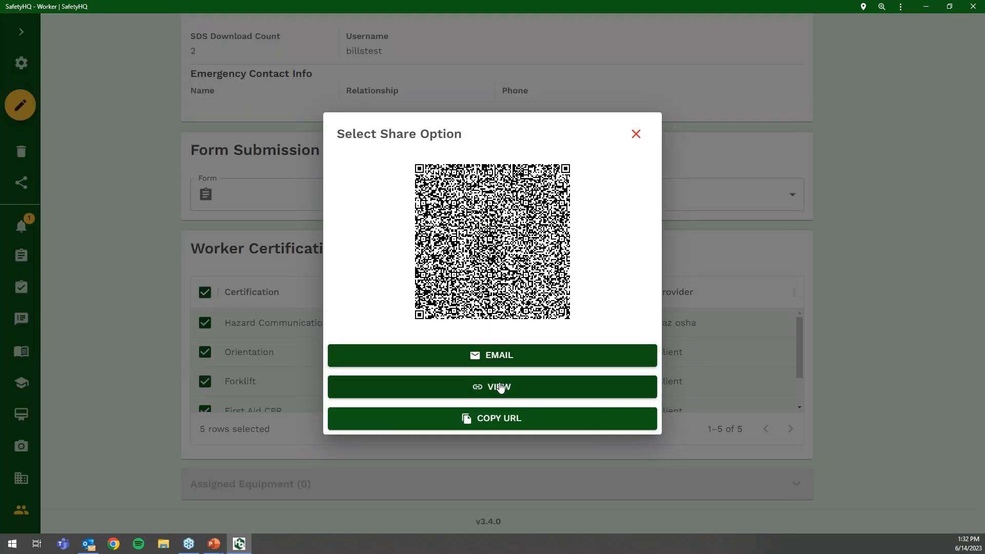
{"action": "left_click", "coordinate": [635, 134]}
- Go back to the workers list, clear the search, and return to Certifications
{"action": "scroll", "coordinate": [53, 78], "scroll_direction": "up", "scroll_amount": 3}
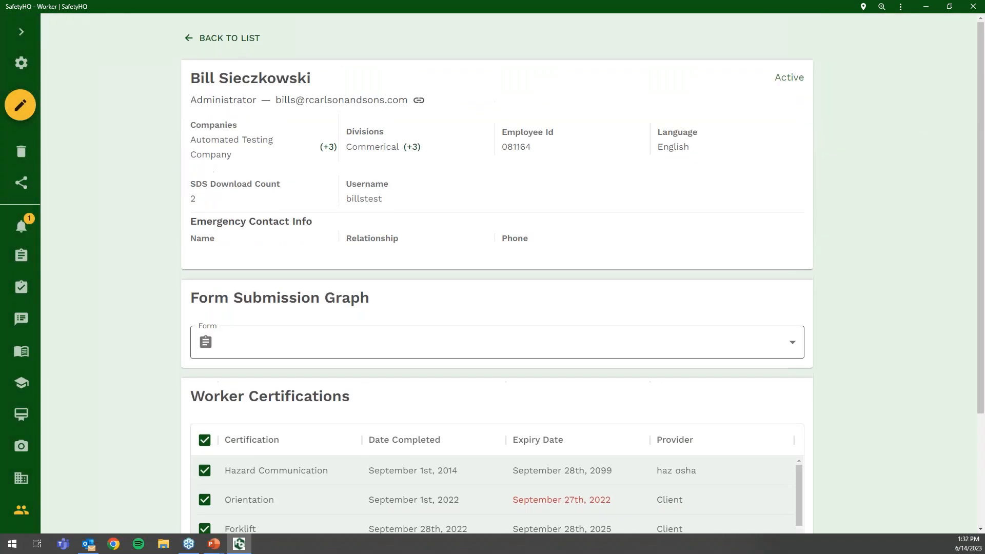
{"action": "left_click", "coordinate": [221, 38]}
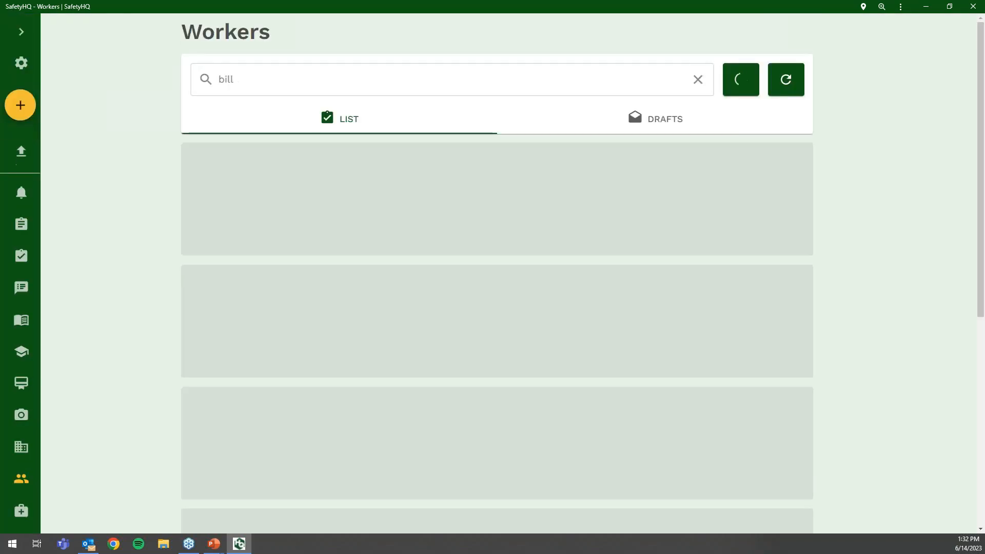
{"action": "left_click", "coordinate": [698, 80]}
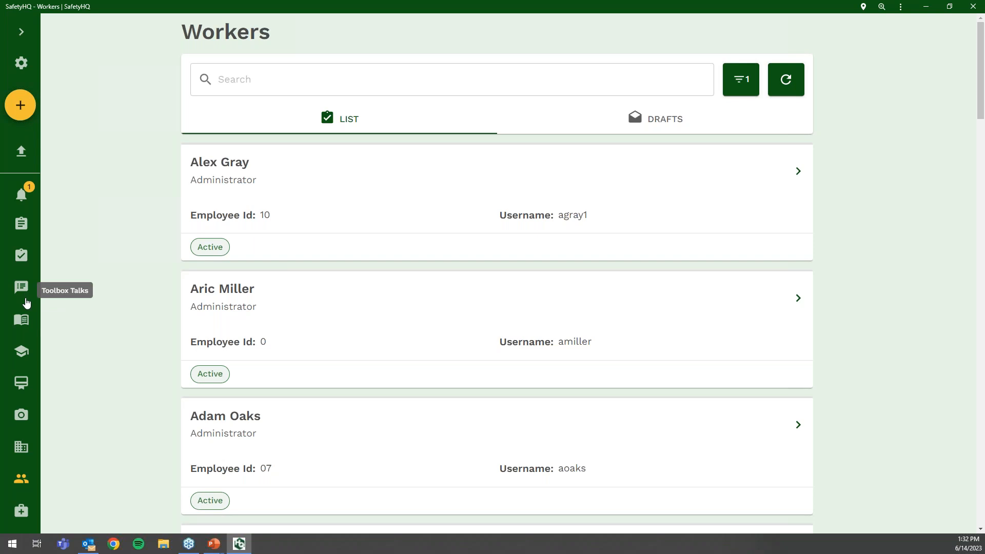
{"action": "left_click", "coordinate": [22, 386]}
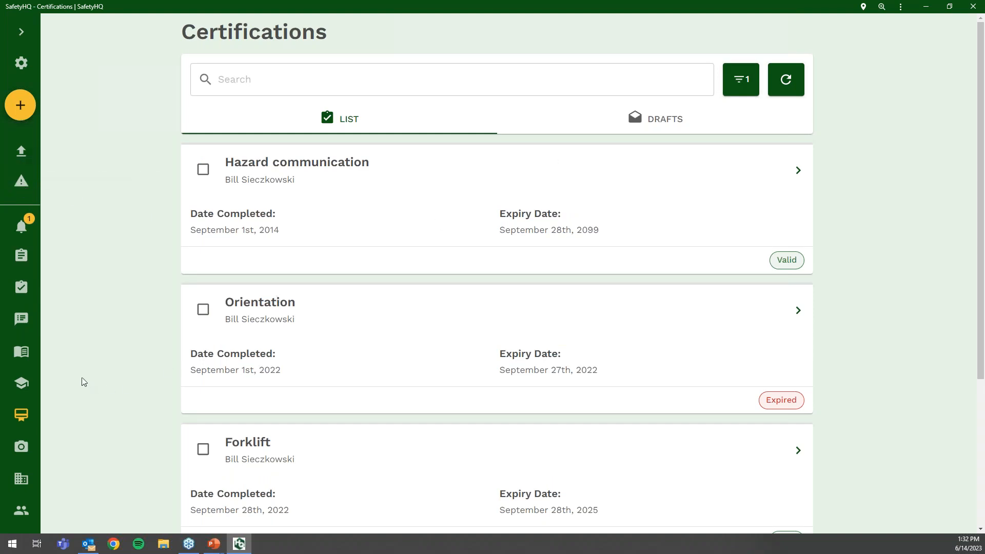
- Start a new certification expiration warning that notifies Beauti Sheet Metal
{"action": "left_click", "coordinate": [28, 187]}
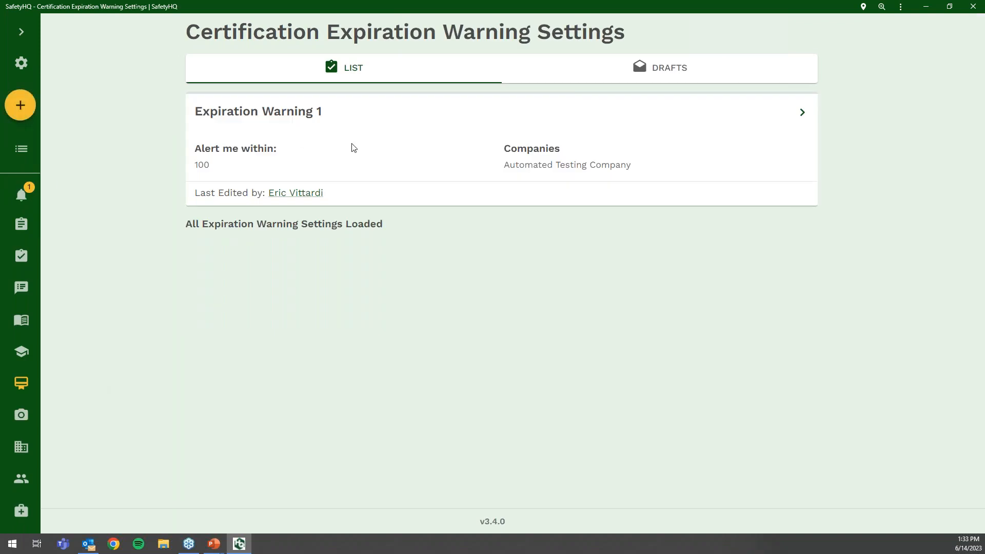
{"action": "left_click", "coordinate": [26, 110]}
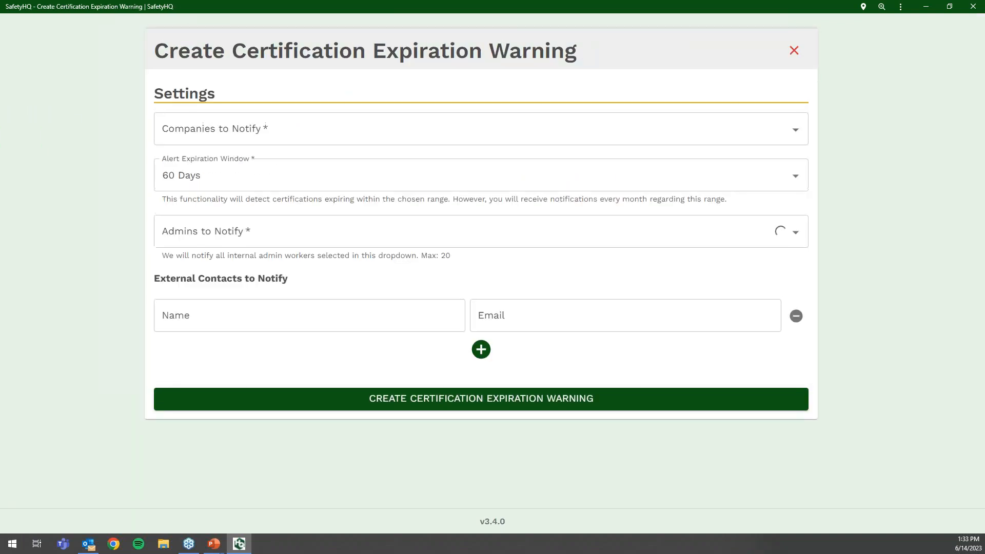
{"action": "left_click", "coordinate": [220, 128]}
{"action": "left_click", "coordinate": [230, 162]}
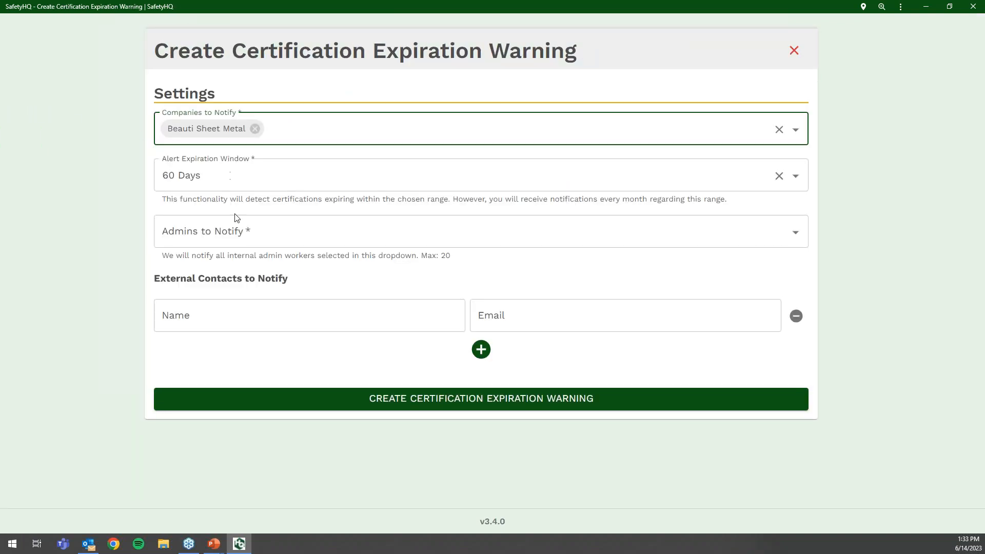
- Set the alert expiration window to 100 Days, then close the form choosing NO
{"action": "left_click", "coordinate": [256, 177]}
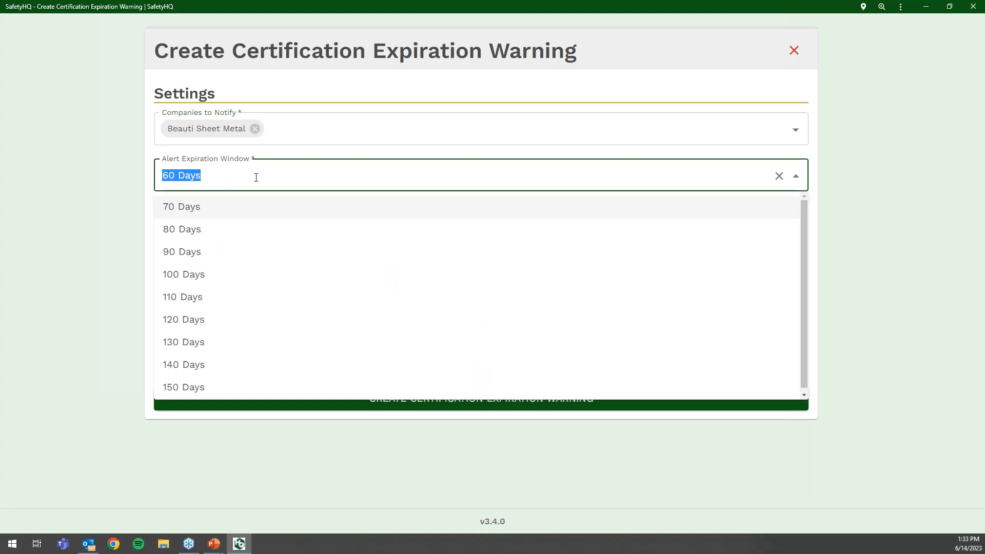
{"action": "left_click", "coordinate": [263, 273]}
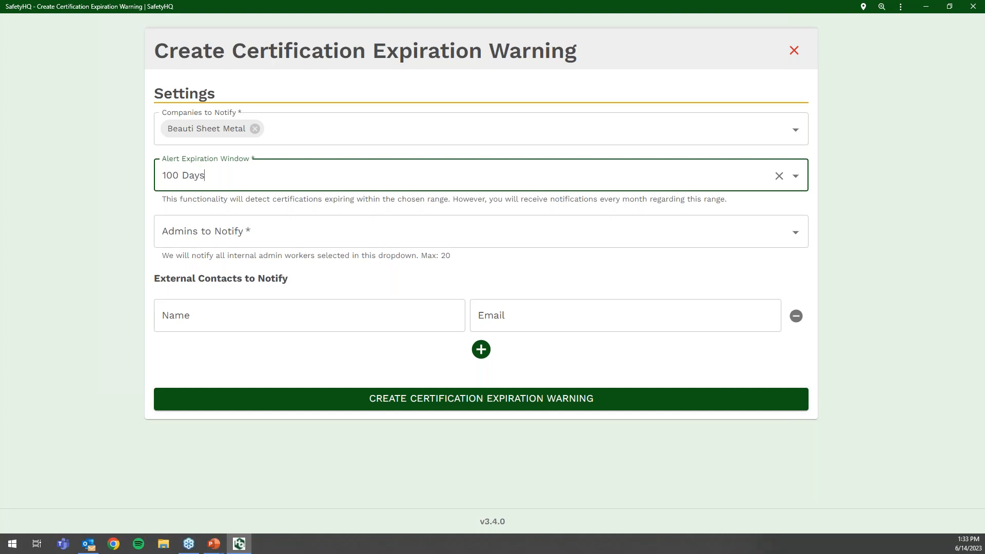
{"action": "left_click", "coordinate": [793, 57]}
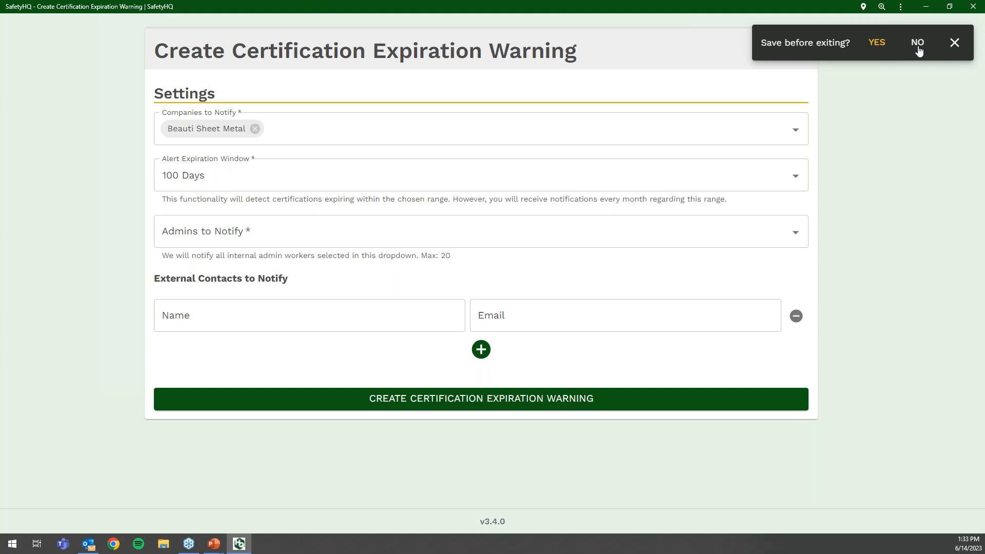
{"action": "left_click", "coordinate": [917, 47]}
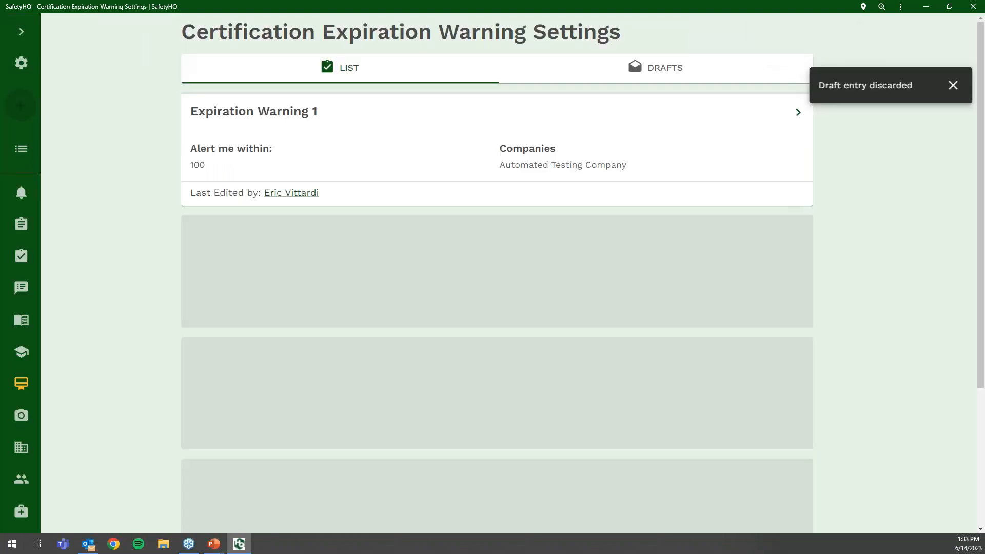
- Return to the Certifications list via the drawer and expand it to show section names
{"action": "left_click", "coordinate": [21, 35]}
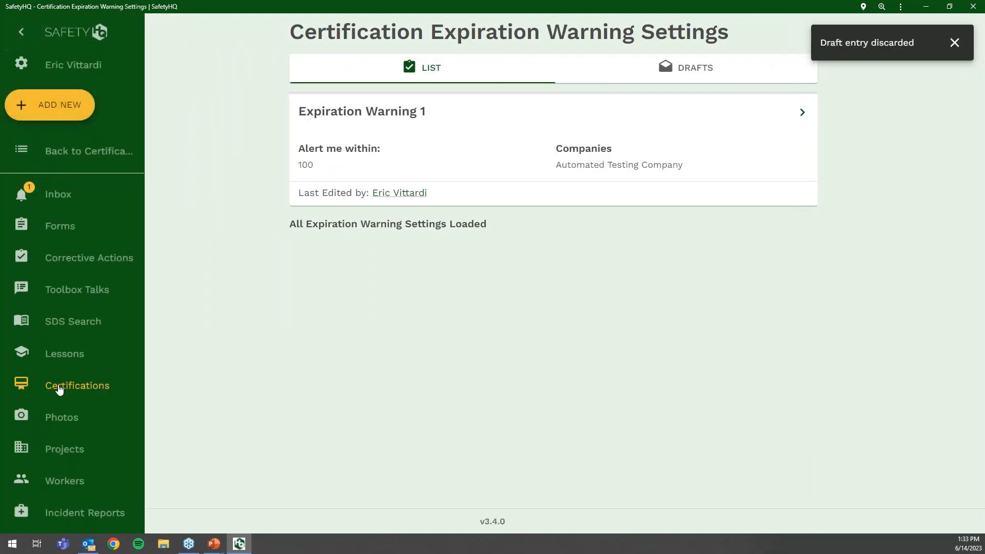
{"action": "left_click", "coordinate": [57, 381]}
{"action": "left_click", "coordinate": [27, 40]}
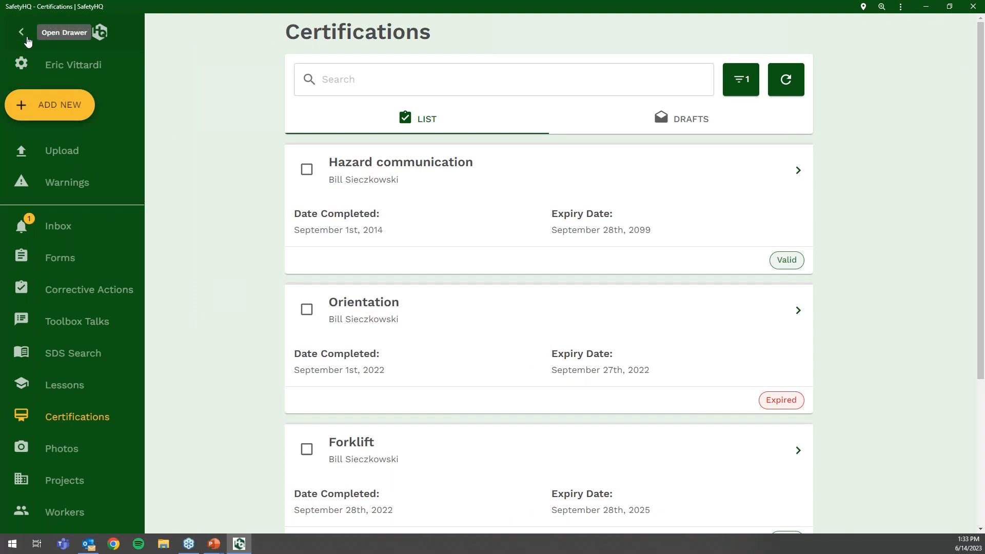
{"action": "scroll", "coordinate": [100, 356], "scroll_direction": "down", "scroll_amount": 1}
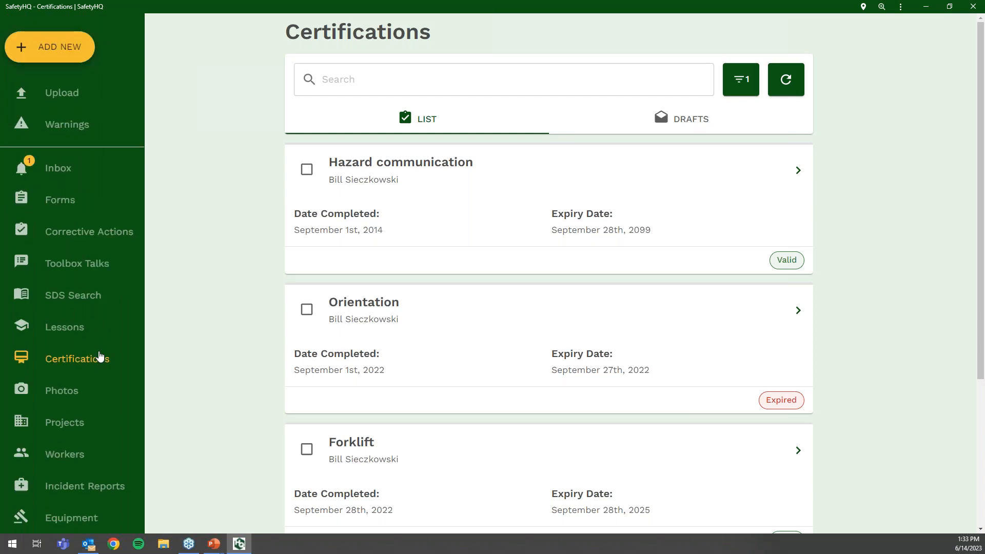
{"action": "scroll", "coordinate": [100, 357], "scroll_direction": "down", "scroll_amount": 1}
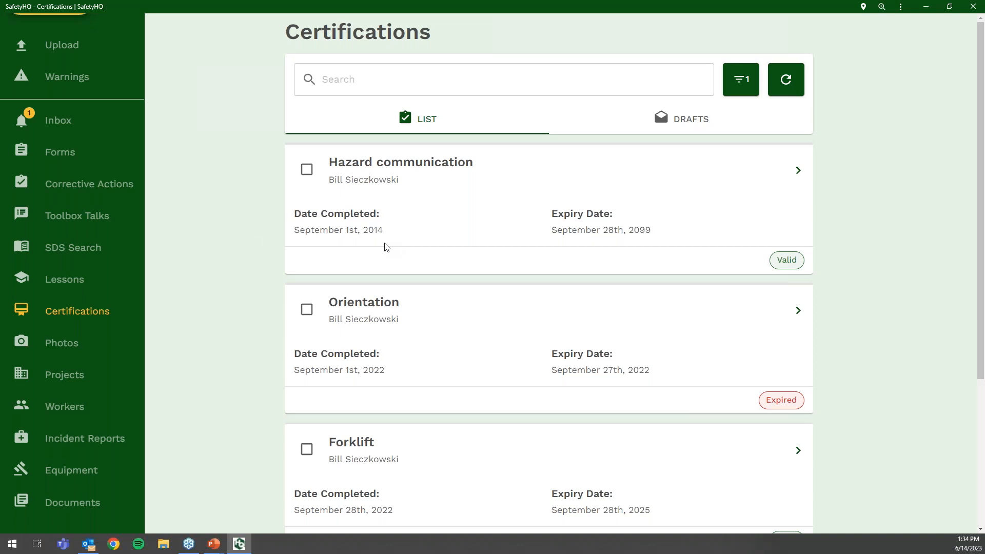
- Start a new certification, then close it and discard the unsaved draft
{"action": "scroll", "coordinate": [100, 291], "scroll_direction": "up", "scroll_amount": 2}
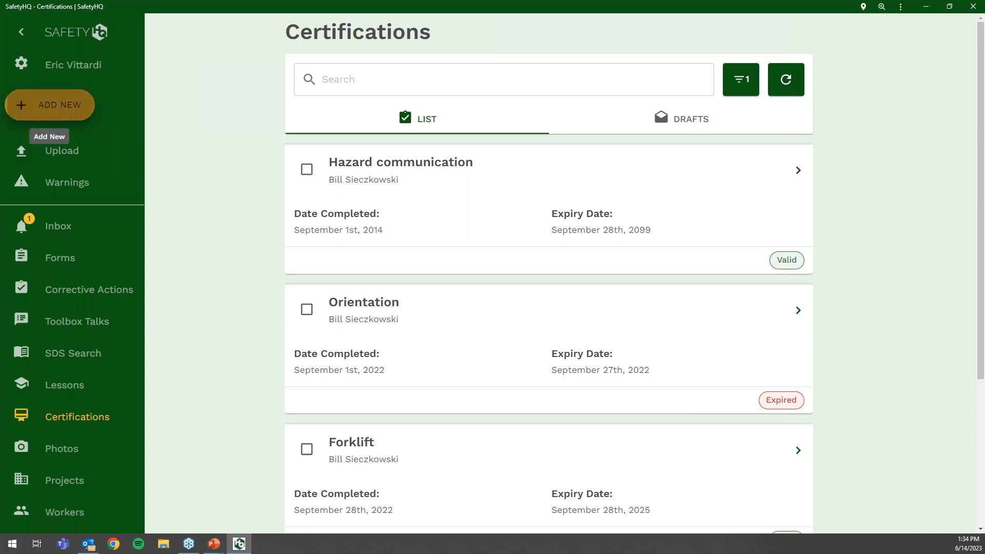
{"action": "left_click", "coordinate": [50, 105]}
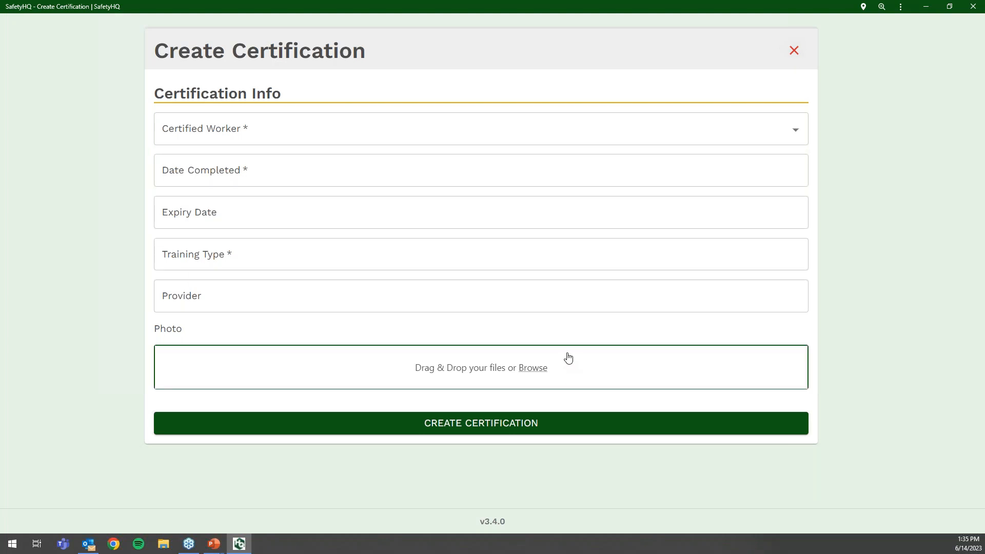
{"action": "left_click", "coordinate": [794, 51]}
{"action": "left_click", "coordinate": [918, 43]}
- Open the certifications bulk import, cancel it, and dismiss the draft discarded notice
{"action": "left_click", "coordinate": [21, 150]}
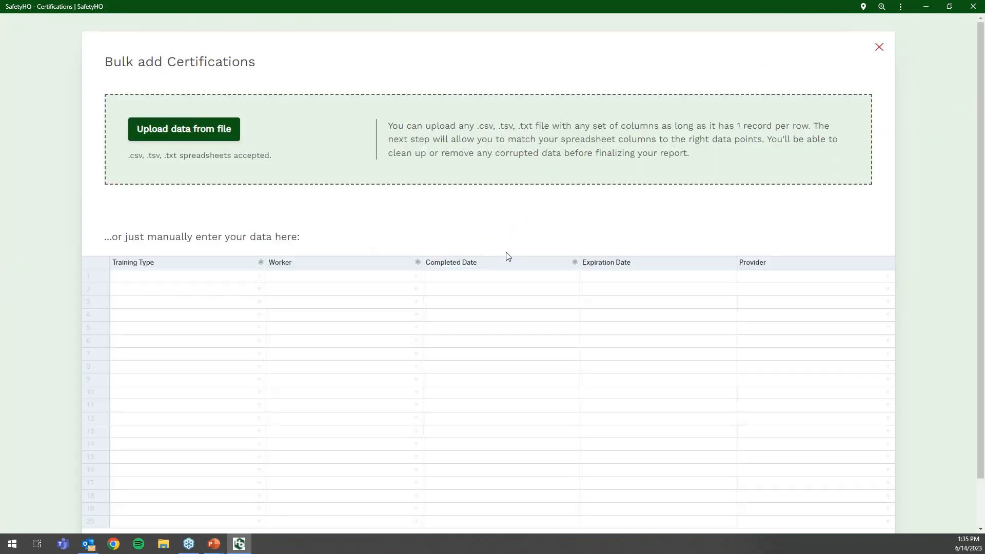
{"action": "left_click", "coordinate": [879, 50]}
{"action": "left_click", "coordinate": [946, 42]}
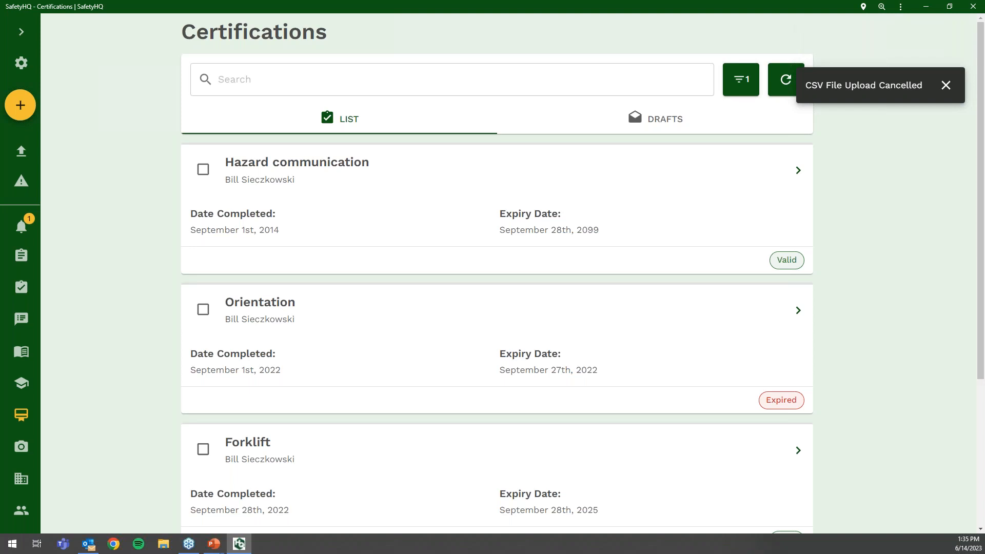
{"action": "left_click", "coordinate": [21, 32]}
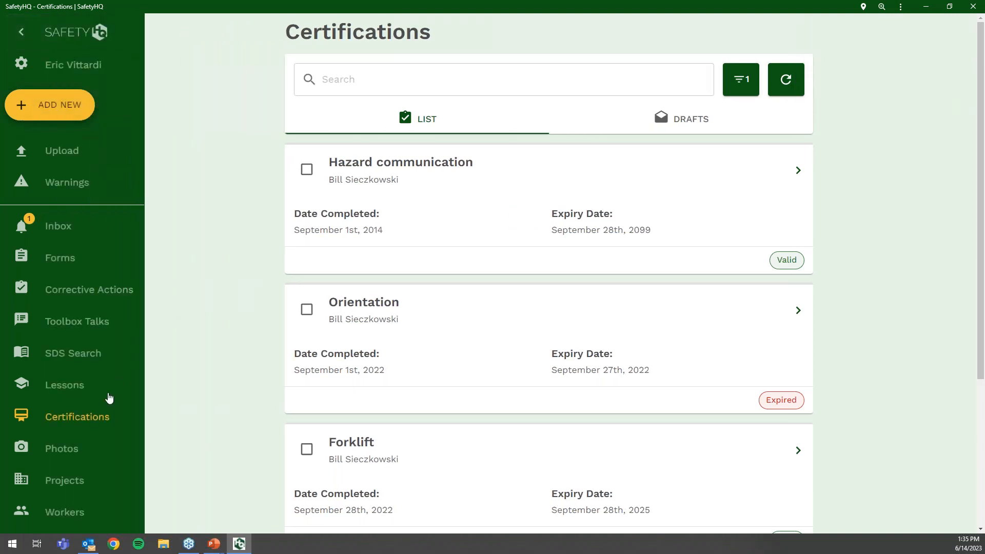
{"action": "scroll", "coordinate": [109, 397], "scroll_direction": "down", "scroll_amount": 3}
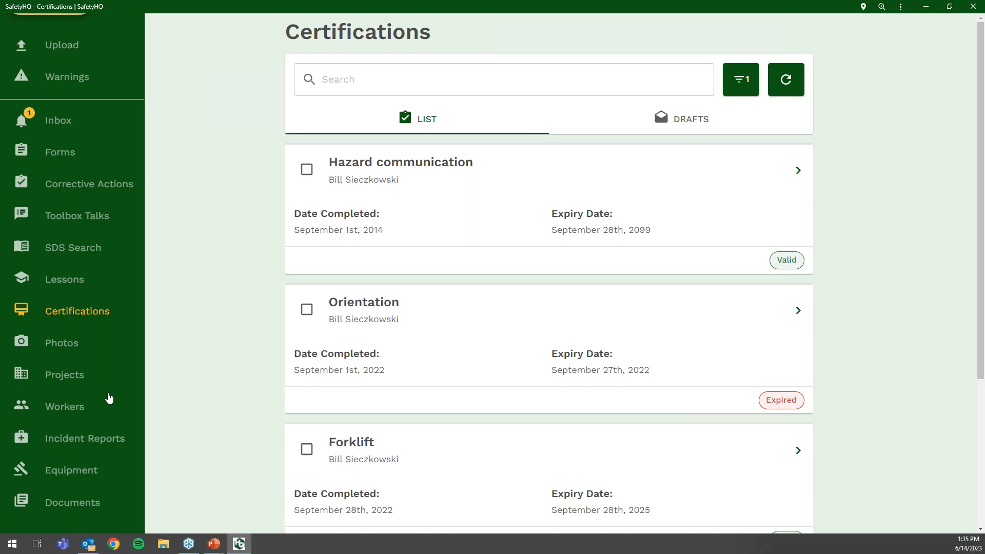
- Open the ASV St. Johns MOB Building project from Projects and review its corrective actions
{"action": "left_click", "coordinate": [68, 381]}
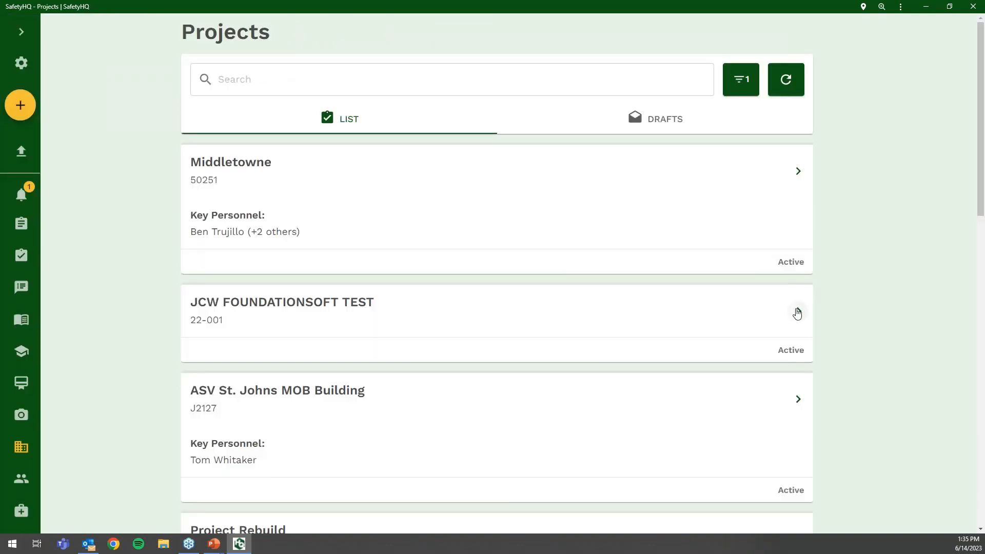
{"action": "left_click", "coordinate": [797, 399]}
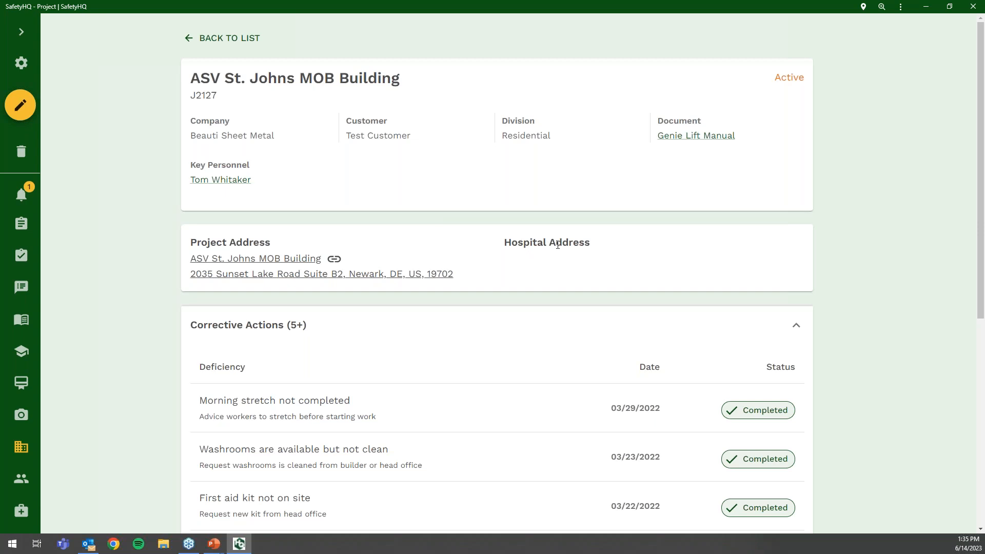
{"action": "scroll", "coordinate": [558, 245], "scroll_direction": "down", "scroll_amount": 3}
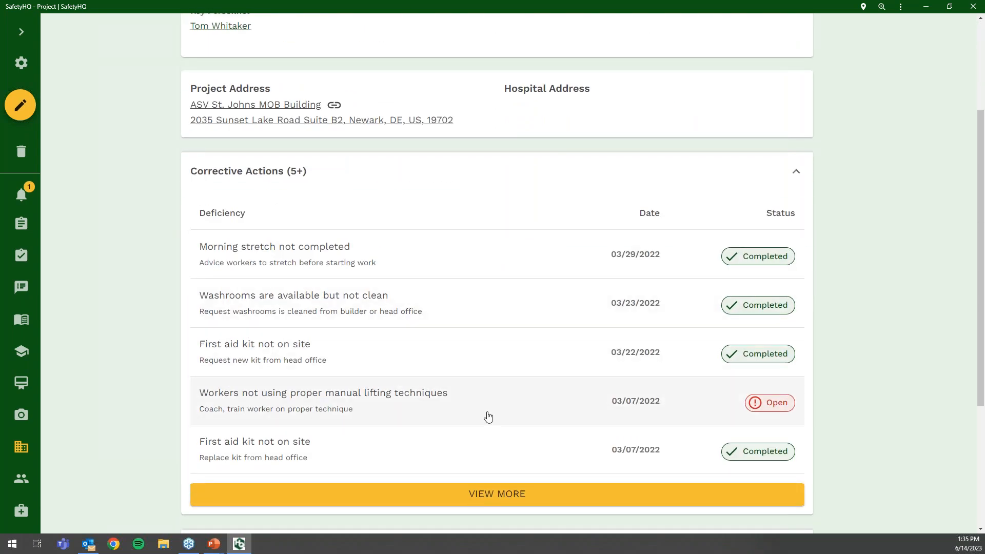
{"action": "scroll", "coordinate": [459, 369], "scroll_direction": "up", "scroll_amount": 3}
{"action": "scroll", "coordinate": [422, 211], "scroll_direction": "down", "scroll_amount": 1}
{"action": "scroll", "coordinate": [413, 257], "scroll_direction": "down", "scroll_amount": 6}
- Expand the project's Equipment section to review its three items and the Genie Lift Manual
{"action": "left_click", "coordinate": [362, 475]}
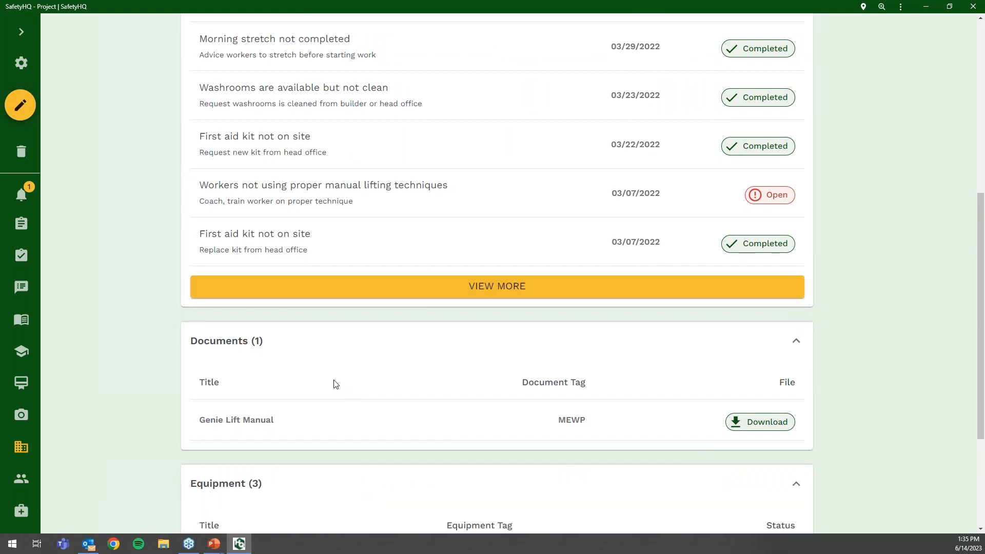
{"action": "scroll", "coordinate": [306, 378], "scroll_direction": "down", "scroll_amount": 1}
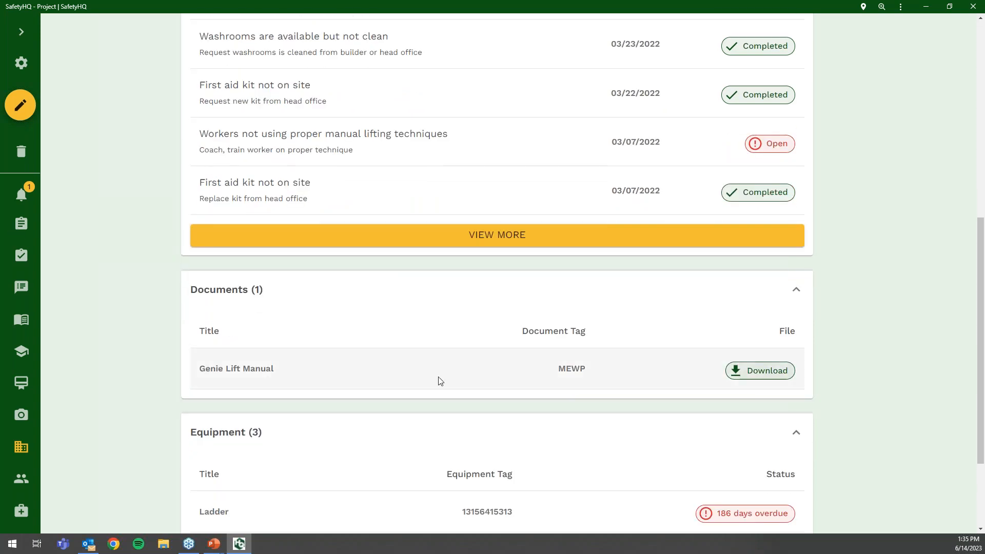
{"action": "scroll", "coordinate": [400, 348], "scroll_direction": "down", "scroll_amount": 3}
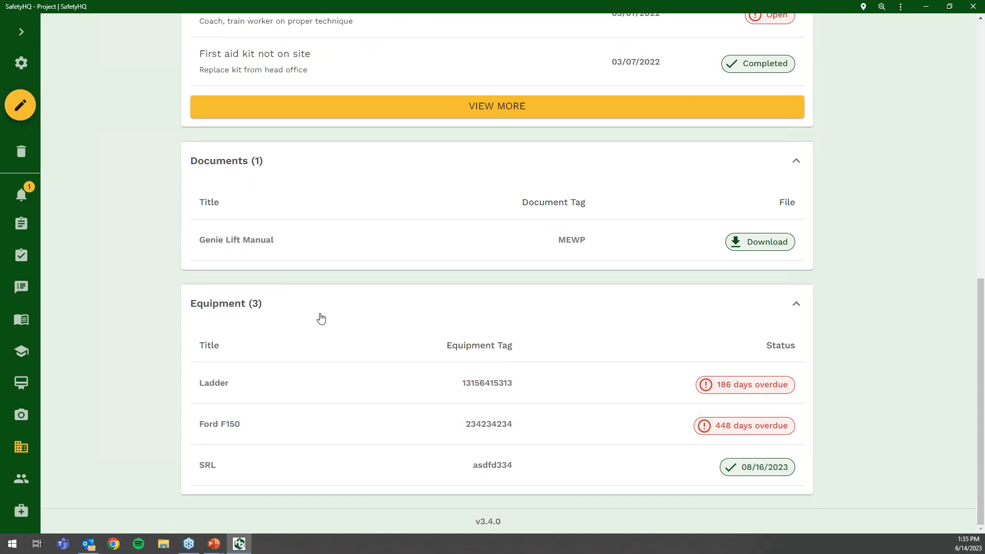
{"action": "scroll", "coordinate": [321, 318], "scroll_direction": "up", "scroll_amount": 7}
{"action": "left_click", "coordinate": [21, 31]}
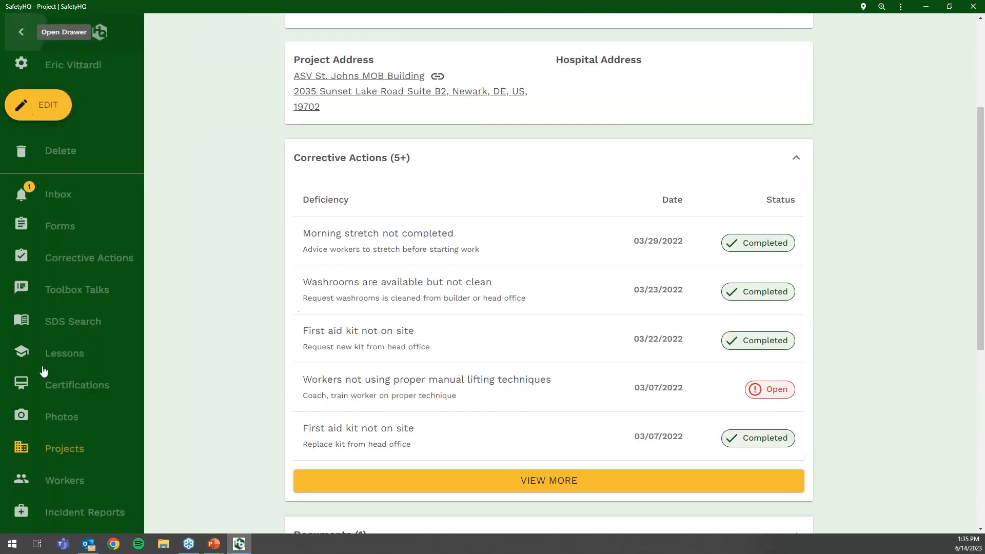
{"action": "scroll", "coordinate": [67, 388], "scroll_direction": "down", "scroll_amount": 1}
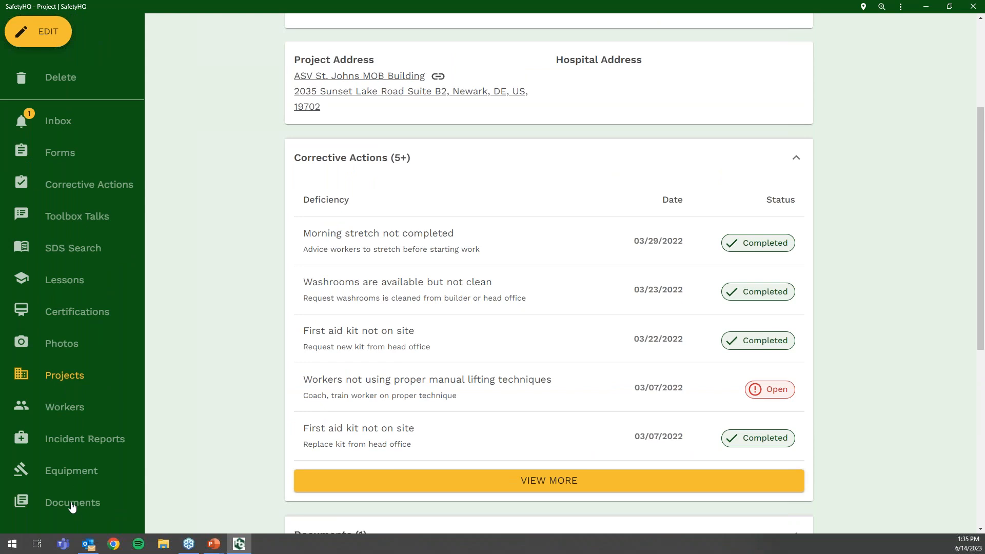
- Open the Documents library listing MSA Rescue Kit, Genie Lift Manual and Safety Manual Oct 2021
{"action": "left_click", "coordinate": [70, 505]}
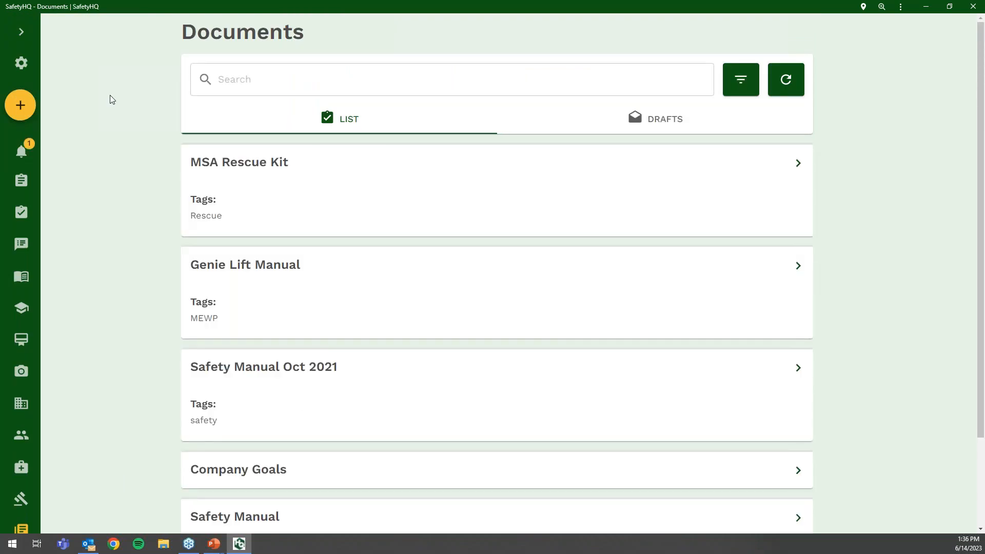
{"action": "left_click", "coordinate": [21, 31]}
{"action": "scroll", "coordinate": [53, 275], "scroll_direction": "down", "scroll_amount": 1}
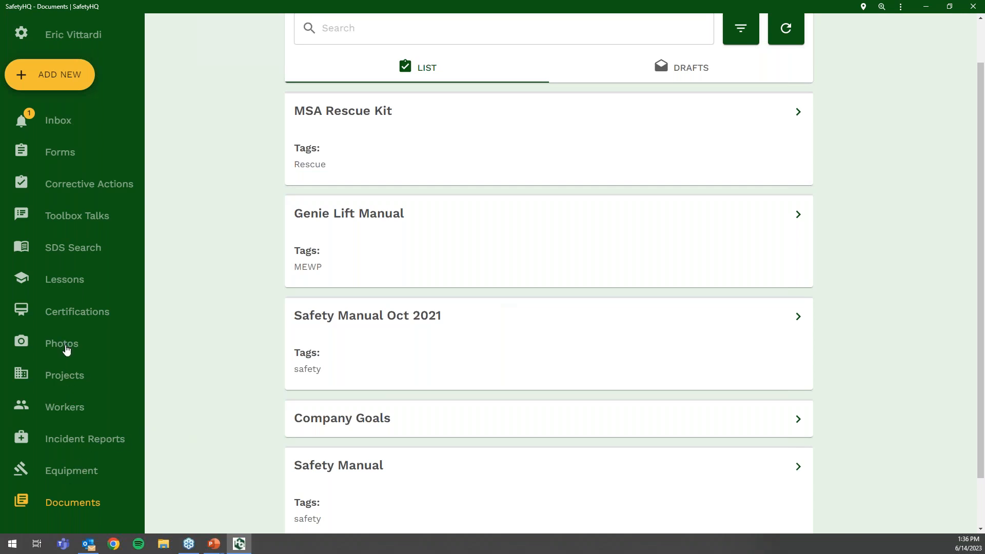
- Go to Incident Reports, then start a blank incident report and discard it unsaved
{"action": "left_click", "coordinate": [77, 448]}
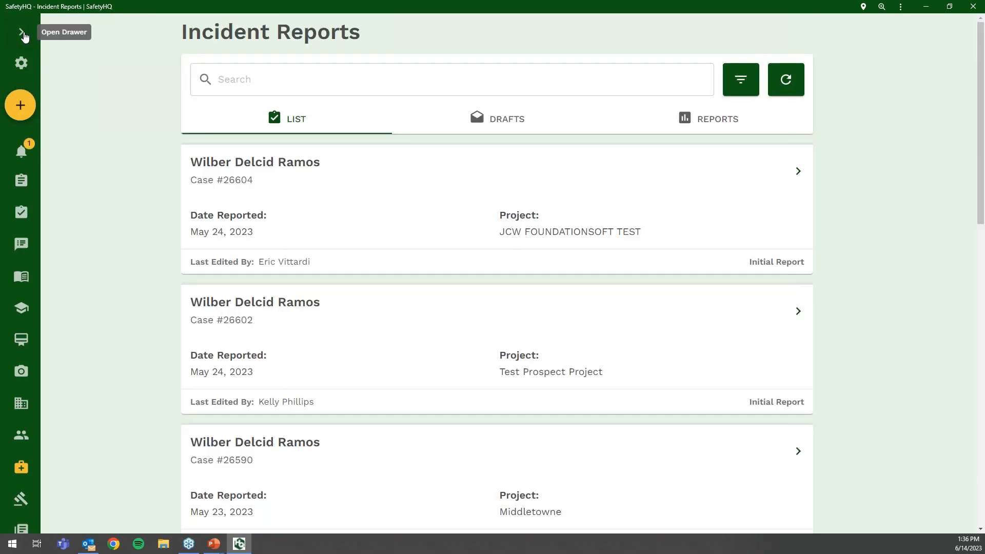
{"action": "left_click", "coordinate": [22, 32]}
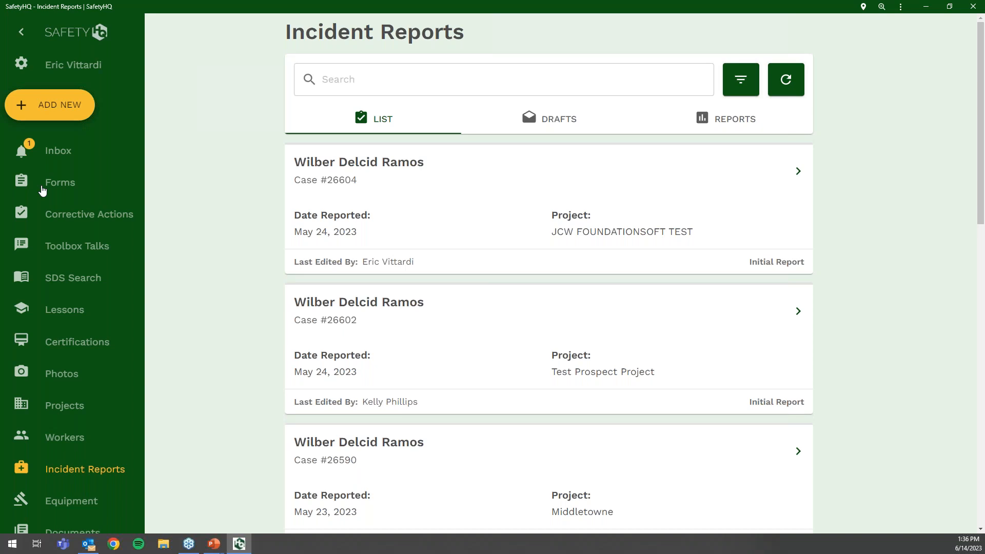
{"action": "left_click", "coordinate": [70, 113]}
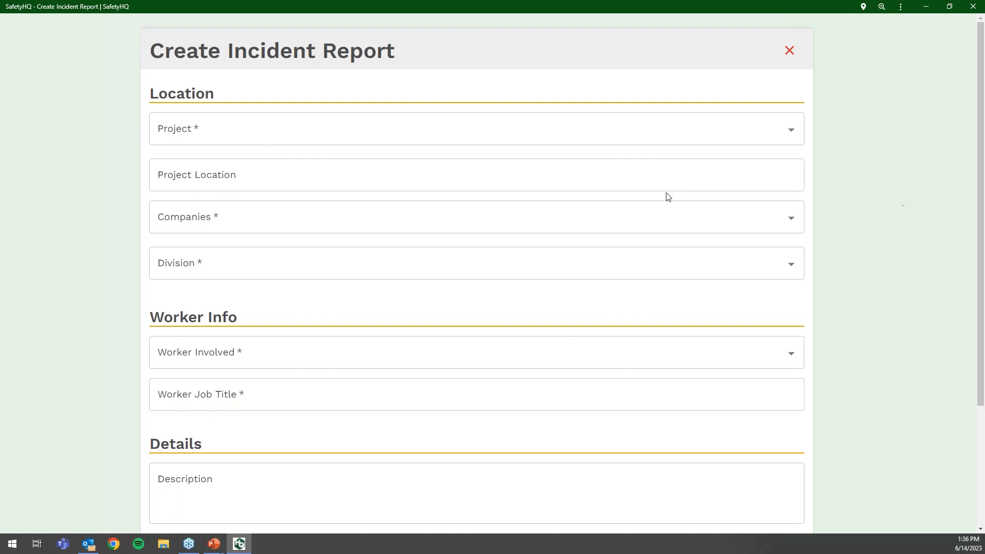
{"action": "scroll", "coordinate": [269, 134], "scroll_direction": "down", "scroll_amount": 3}
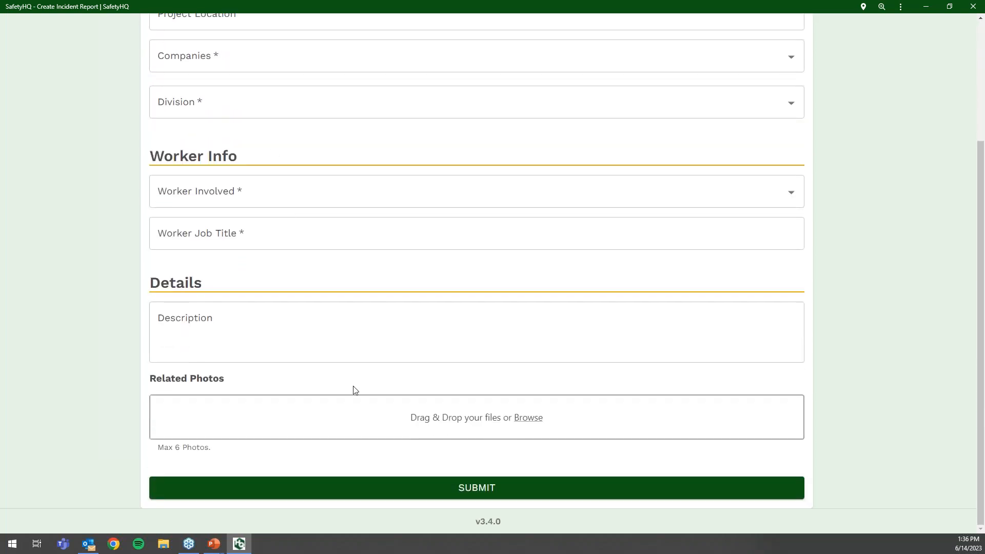
{"action": "scroll", "coordinate": [353, 314], "scroll_direction": "up", "scroll_amount": 3}
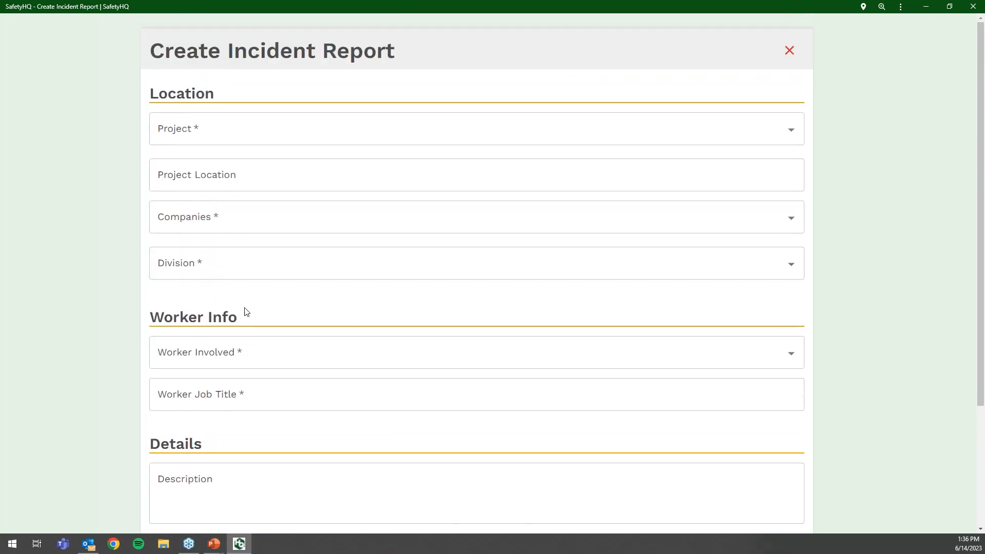
{"action": "left_click", "coordinate": [793, 57]}
{"action": "left_click", "coordinate": [912, 43]}
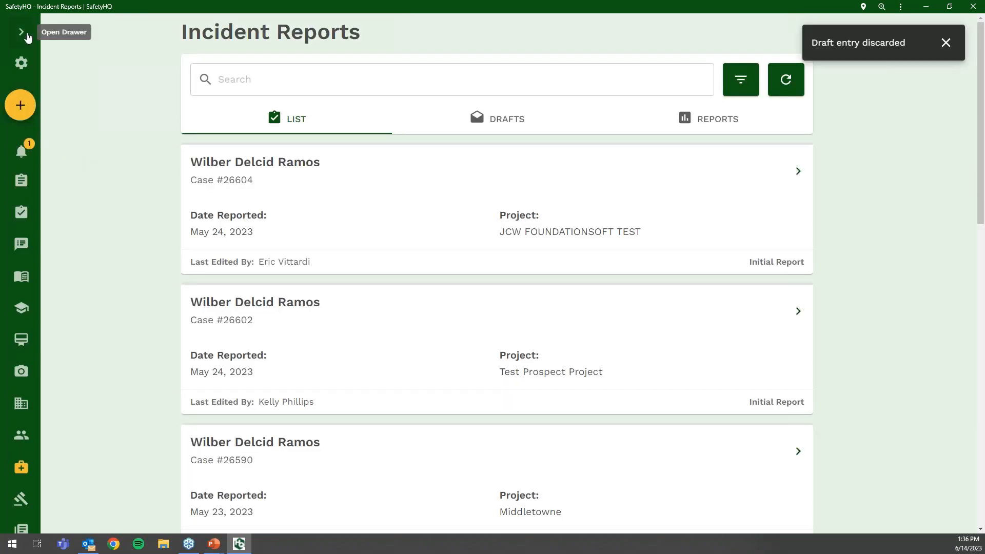
{"action": "left_click", "coordinate": [21, 32]}
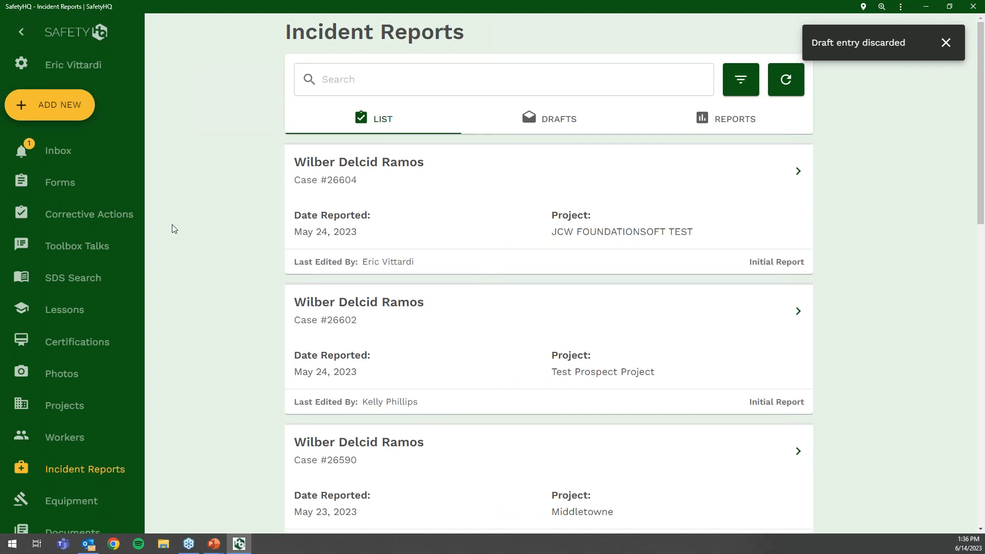
{"action": "left_click", "coordinate": [946, 44]}
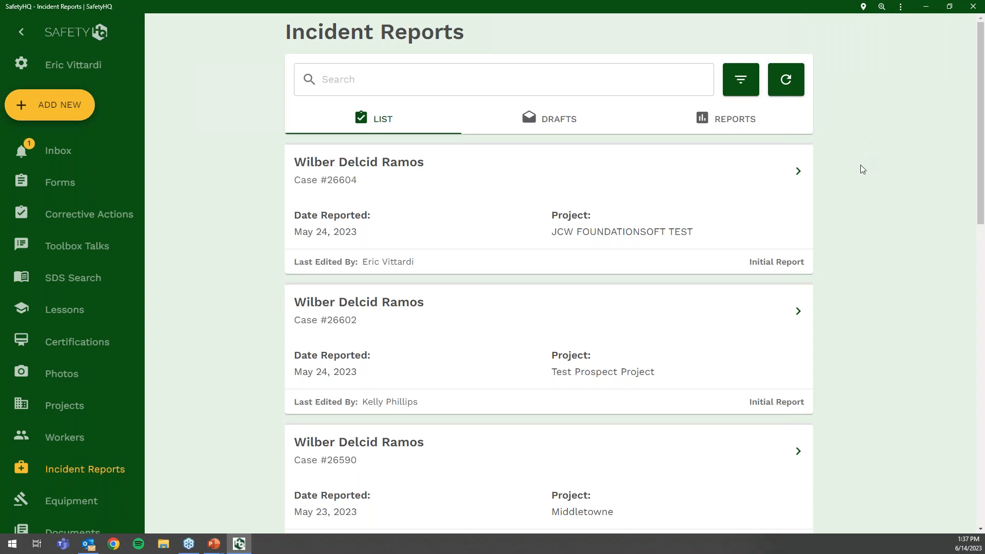
{"action": "scroll", "coordinate": [861, 165], "scroll_direction": "down", "scroll_amount": 4}
{"action": "left_click", "coordinate": [797, 390]}
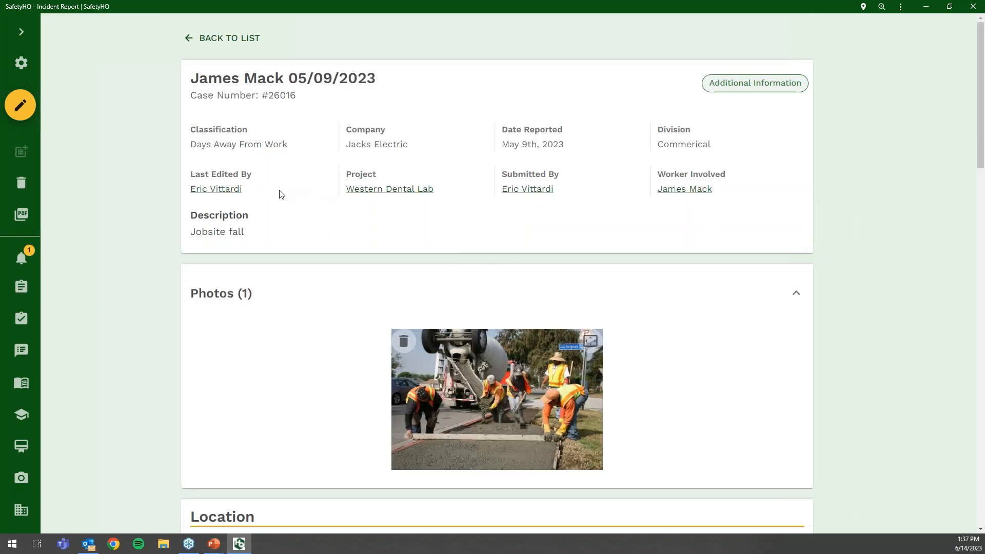
{"action": "scroll", "coordinate": [260, 193], "scroll_direction": "down", "scroll_amount": 10}
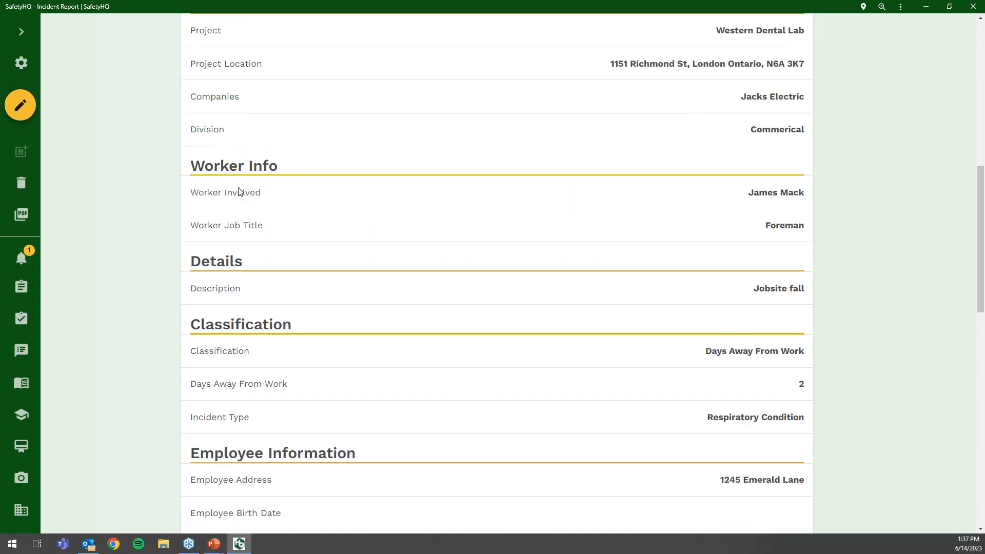
{"action": "scroll", "coordinate": [299, 192], "scroll_direction": "down", "scroll_amount": 3}
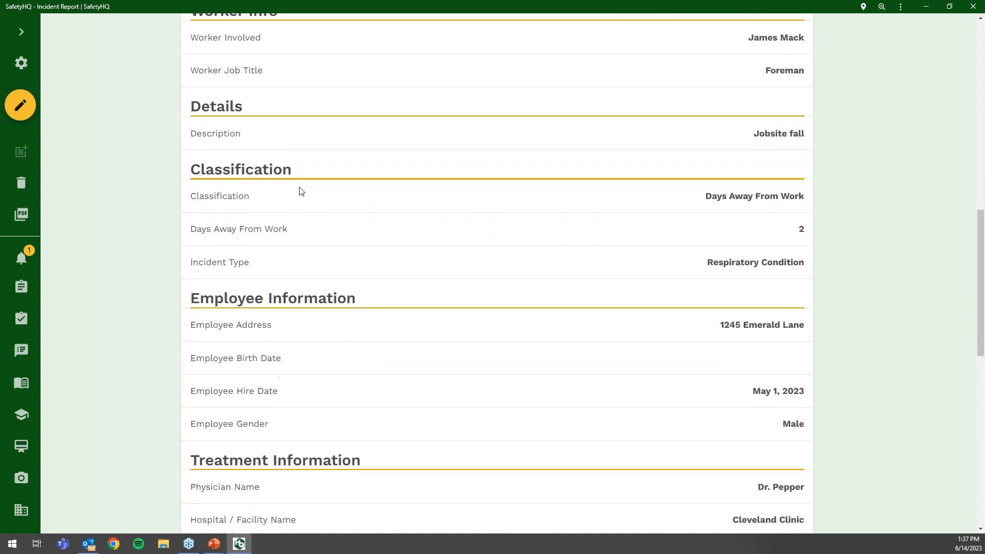
{"action": "scroll", "coordinate": [301, 192], "scroll_direction": "down", "scroll_amount": 1}
{"action": "scroll", "coordinate": [301, 191], "scroll_direction": "down", "scroll_amount": 1}
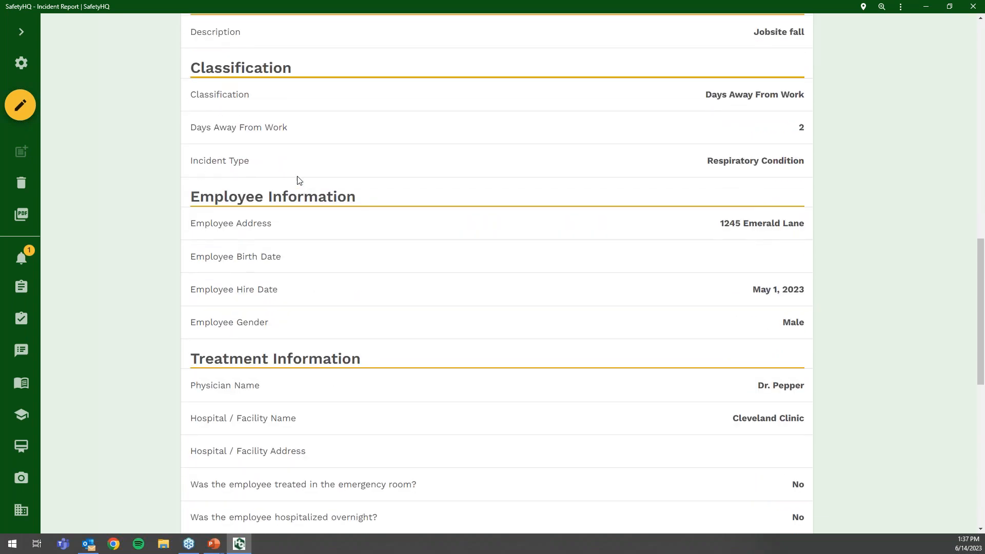
{"action": "scroll", "coordinate": [300, 205], "scroll_direction": "down", "scroll_amount": 6}
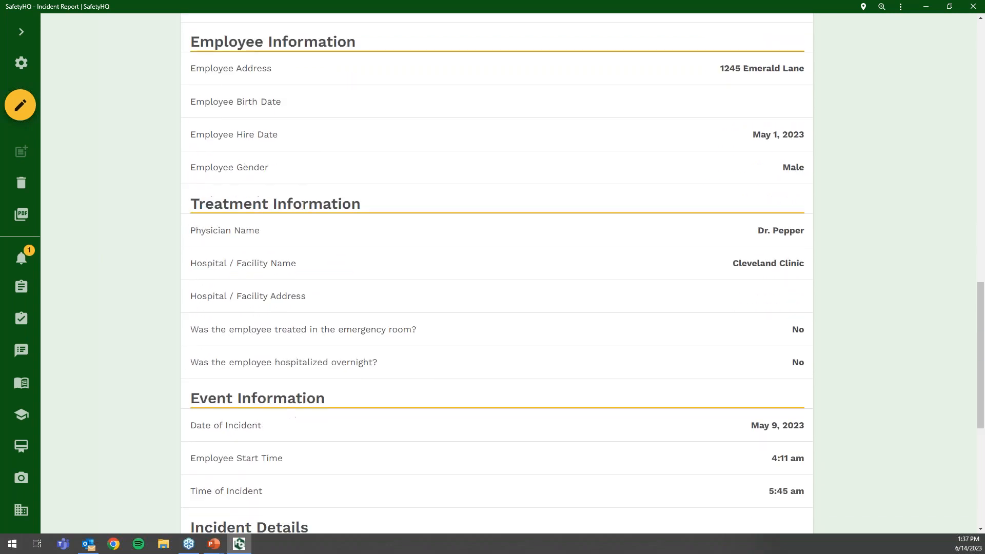
{"action": "scroll", "coordinate": [300, 204], "scroll_direction": "down", "scroll_amount": 4}
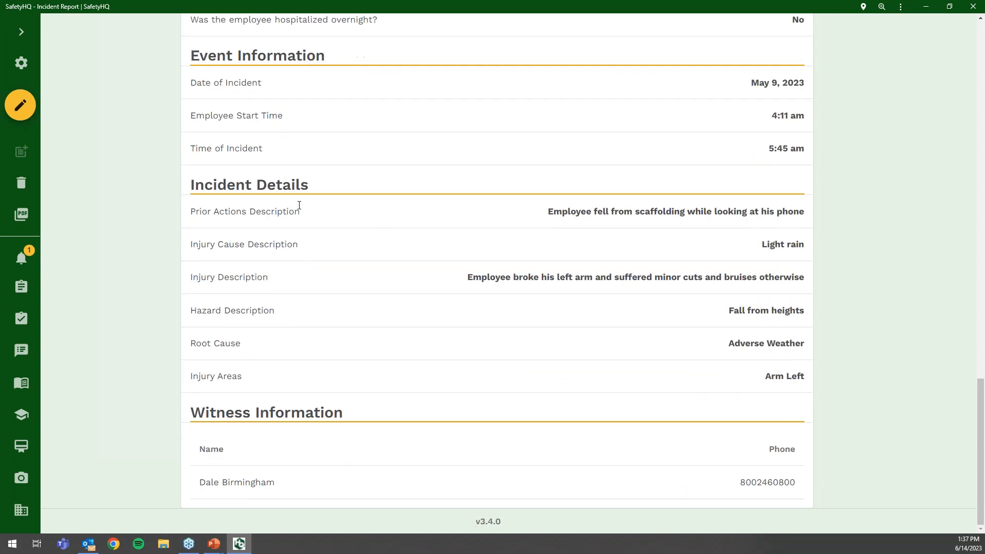
{"action": "scroll", "coordinate": [299, 205], "scroll_direction": "up", "scroll_amount": 6}
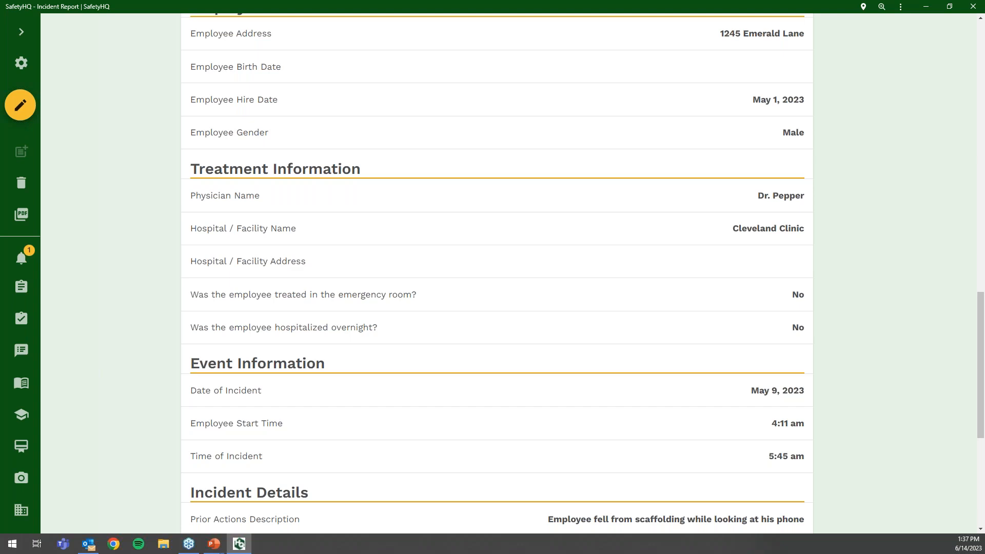
{"action": "scroll", "coordinate": [299, 205], "scroll_direction": "up", "scroll_amount": 6}
{"action": "scroll", "coordinate": [299, 205], "scroll_direction": "up", "scroll_amount": 4}
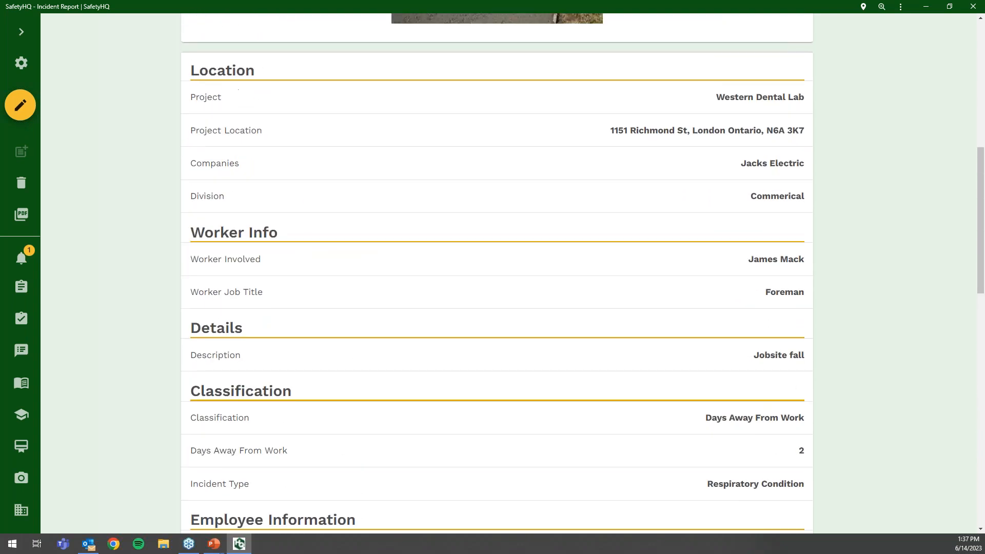
{"action": "scroll", "coordinate": [497, 271], "scroll_direction": "up", "scroll_amount": 3}
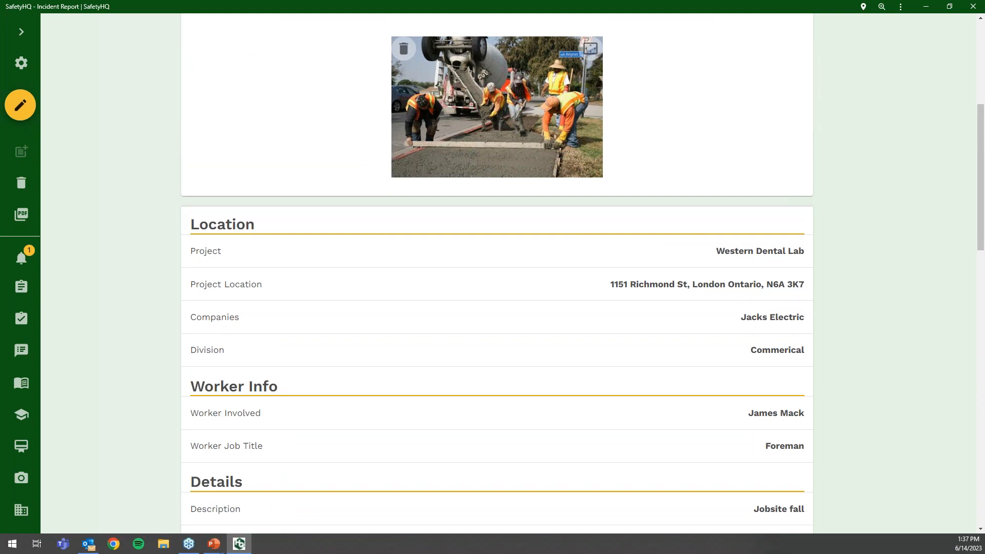
{"action": "scroll", "coordinate": [242, 190], "scroll_direction": "up", "scroll_amount": 5}
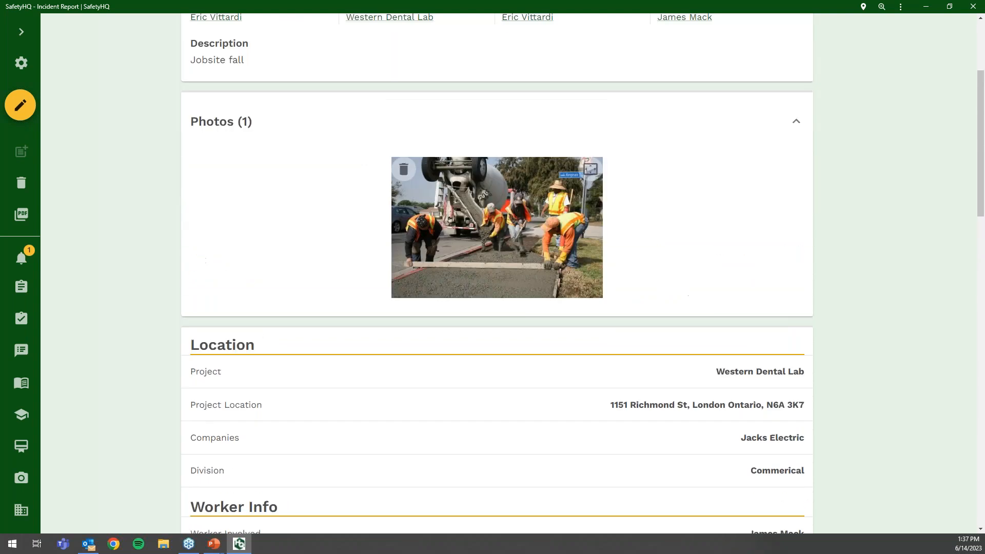
{"action": "scroll", "coordinate": [130, 244], "scroll_direction": "up", "scroll_amount": 1}
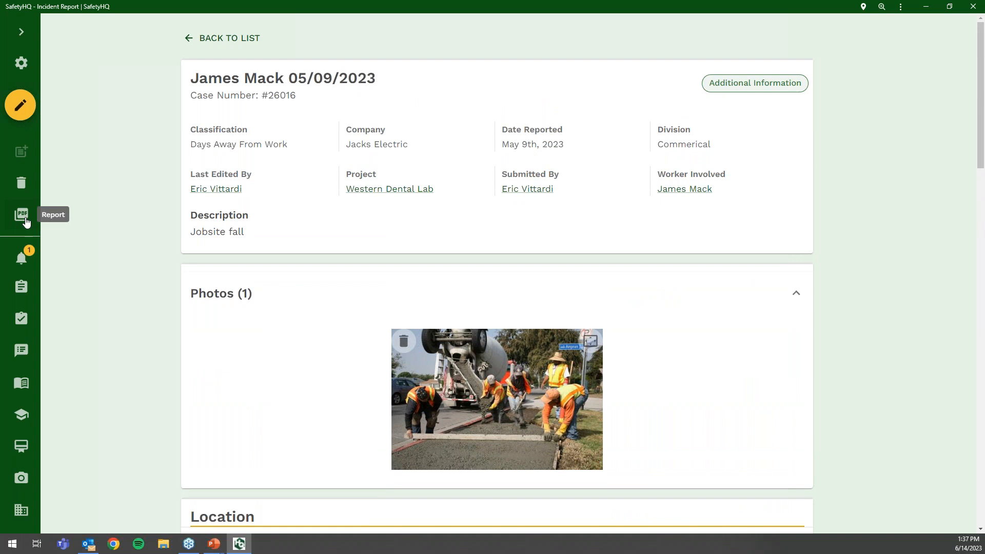
- From the incident reports list, open the 05/09/2023 jobsite fall report and go back
{"action": "left_click", "coordinate": [243, 36]}
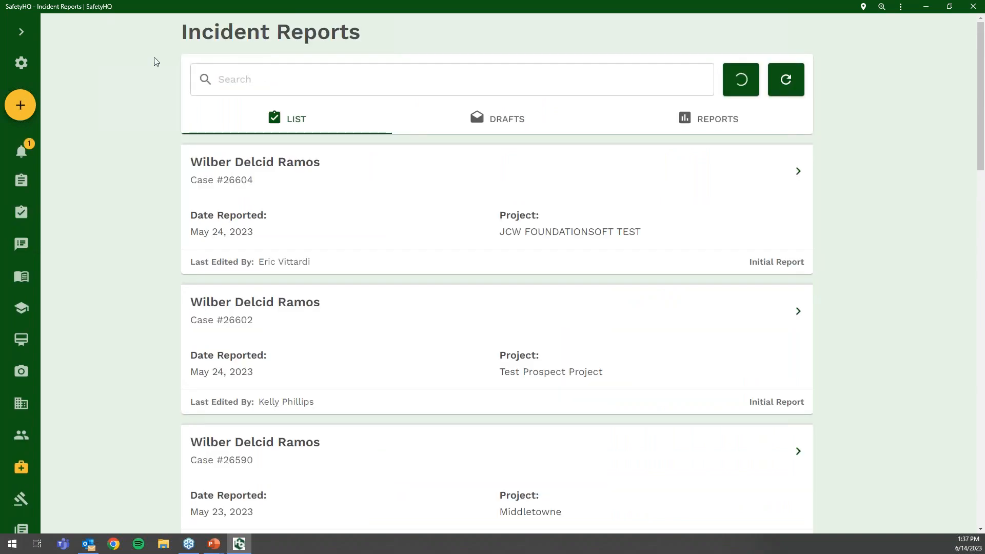
{"action": "left_click", "coordinate": [21, 31]}
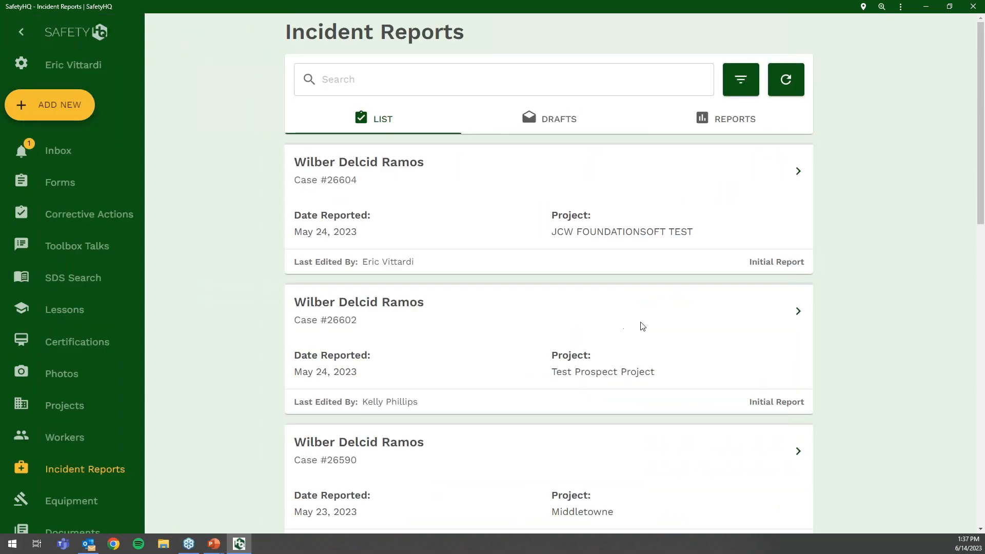
{"action": "scroll", "coordinate": [667, 334], "scroll_direction": "down", "scroll_amount": 5}
{"action": "left_click", "coordinate": [798, 336]}
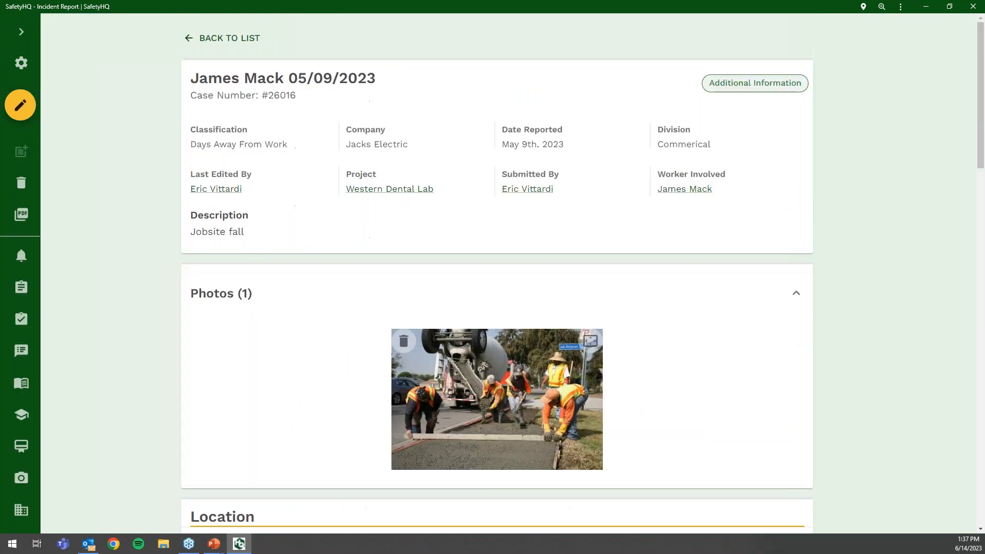
{"action": "left_click", "coordinate": [227, 38]}
- Open and close the report filters, then switch to the incident report charts
{"action": "left_click", "coordinate": [742, 82]}
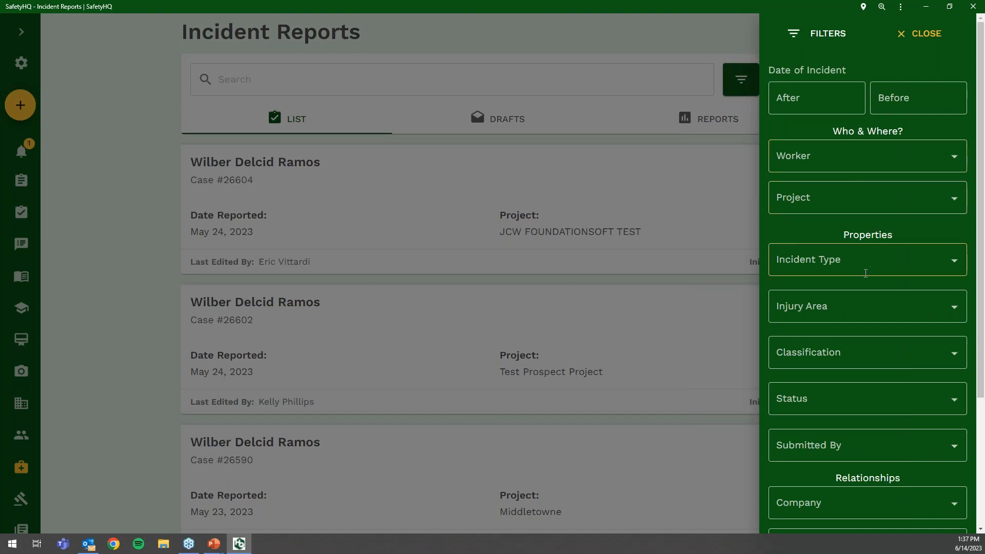
{"action": "left_click", "coordinate": [690, 139]}
{"action": "left_click", "coordinate": [694, 128]}
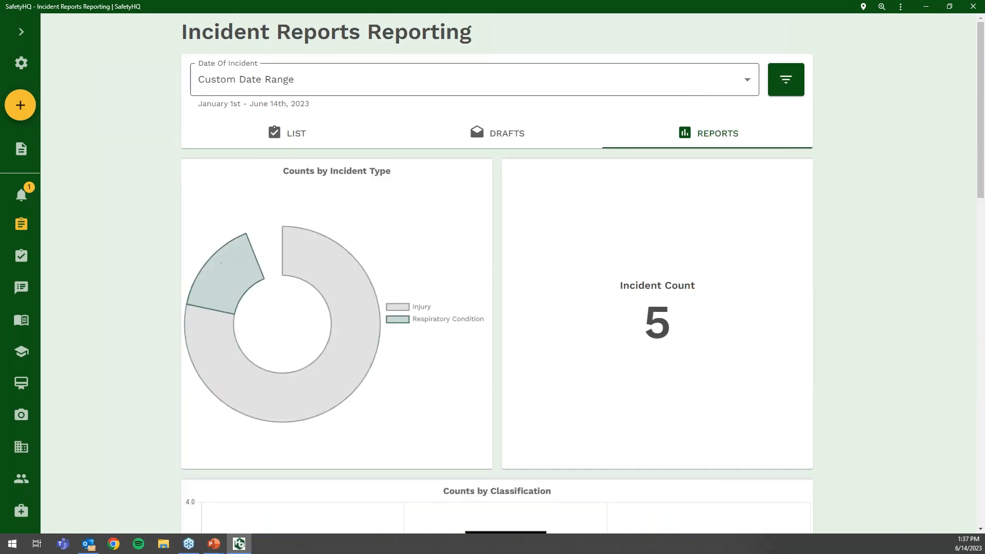
- Pick Custom Date Range for the chart dates, dismiss that window, and open the chart filters
{"action": "left_click", "coordinate": [699, 86]}
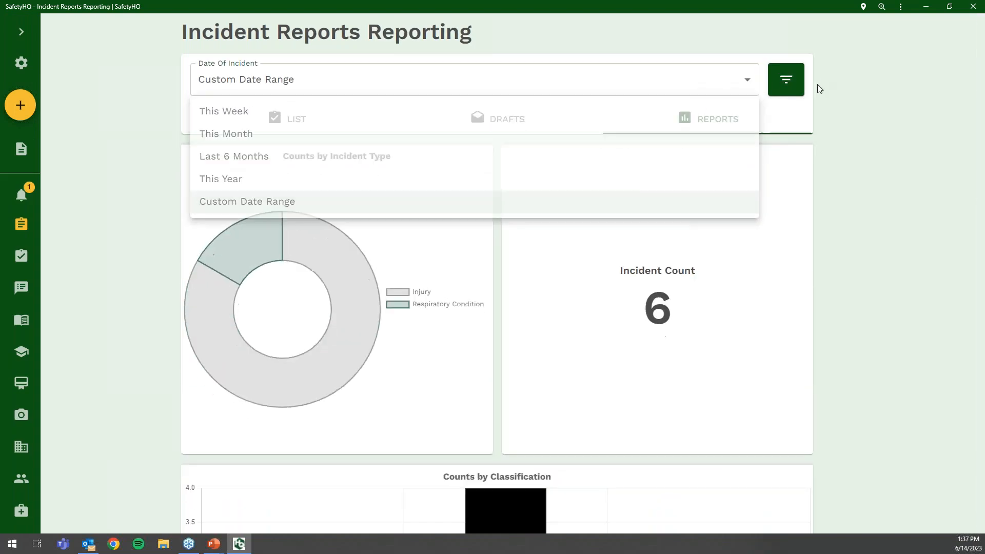
{"action": "left_click", "coordinate": [803, 117]}
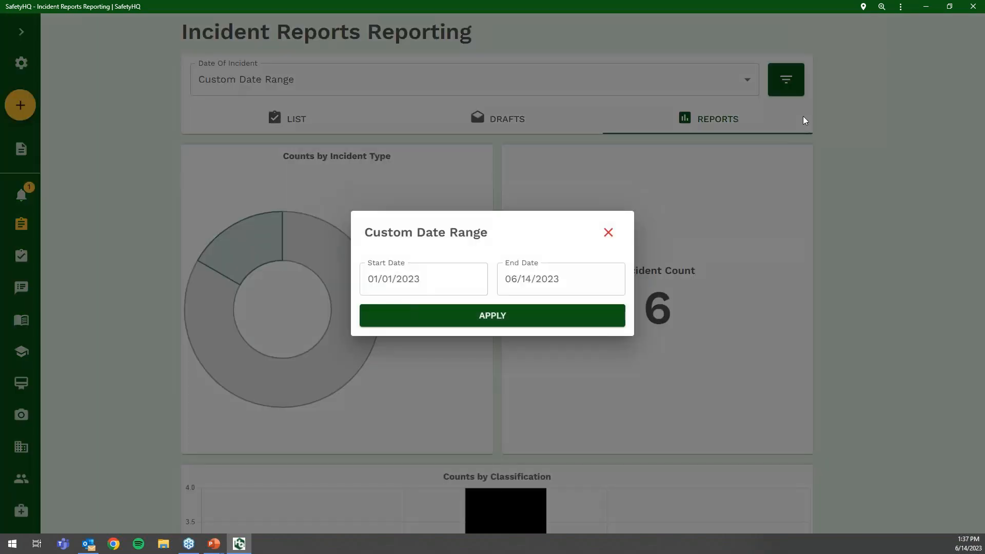
{"action": "left_click", "coordinate": [608, 233]}
{"action": "left_click", "coordinate": [790, 81]}
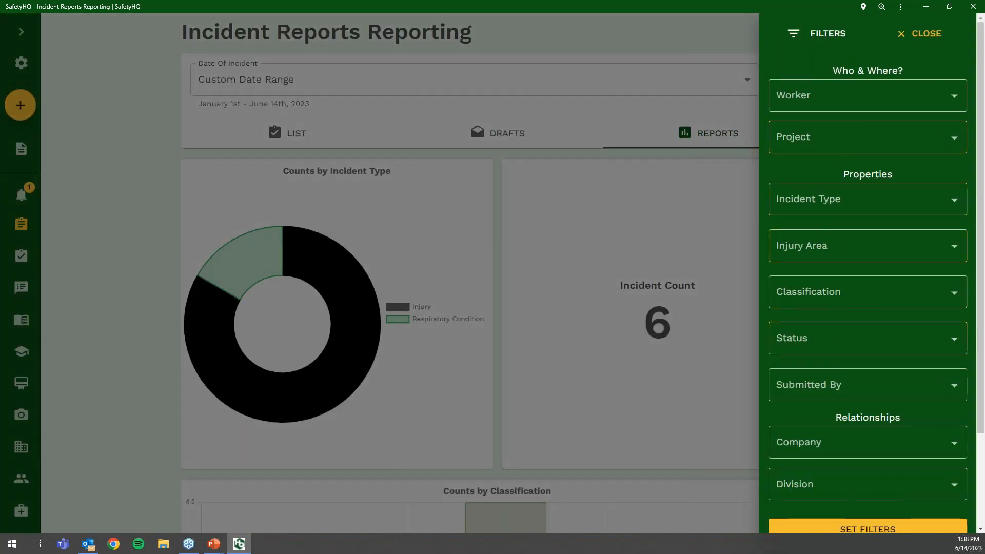
- Close the filters and review the incident type, classification, injury area and root cause charts
{"action": "left_click", "coordinate": [716, 159]}
{"action": "scroll", "coordinate": [716, 160], "scroll_direction": "down", "scroll_amount": 9}
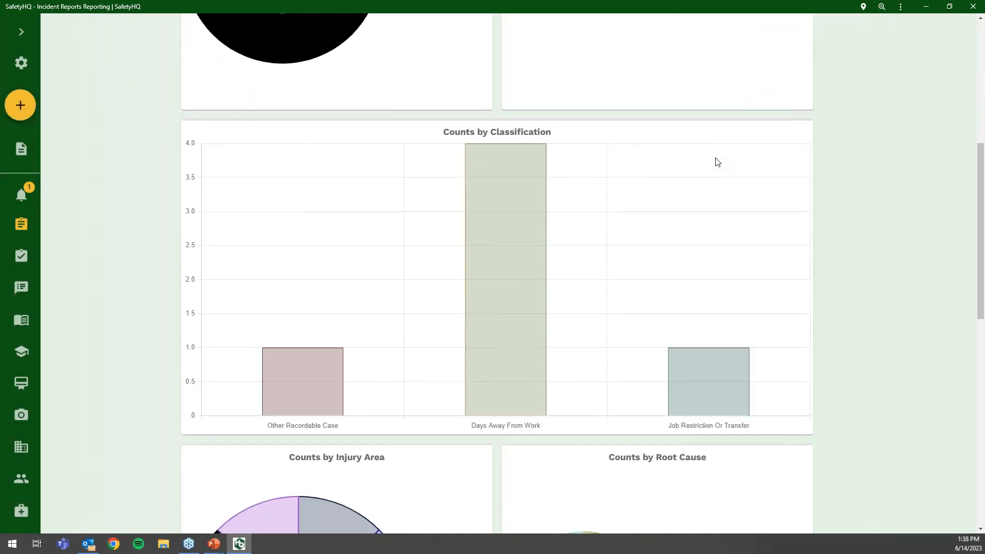
{"action": "scroll", "coordinate": [717, 162], "scroll_direction": "down", "scroll_amount": 3}
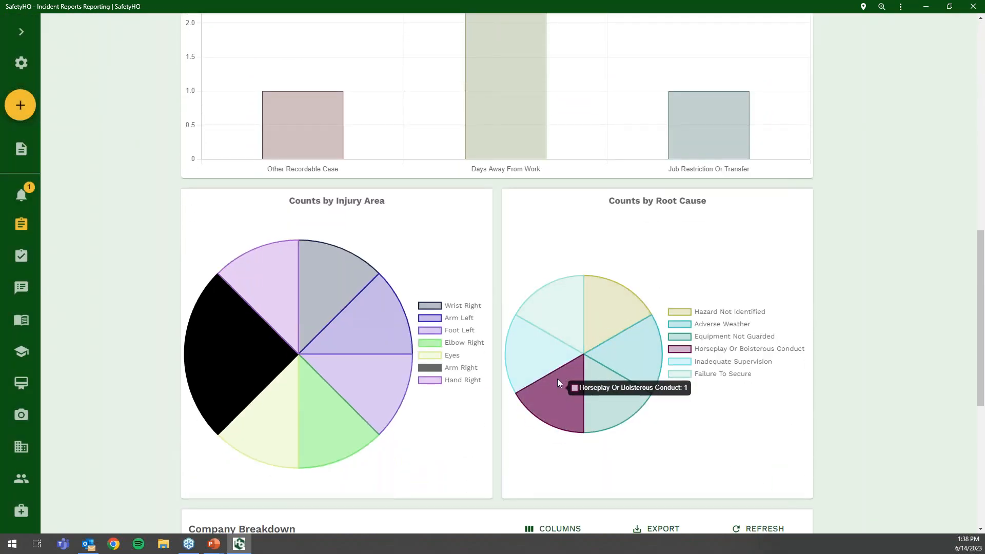
{"action": "scroll", "coordinate": [557, 378], "scroll_direction": "down", "scroll_amount": 4}
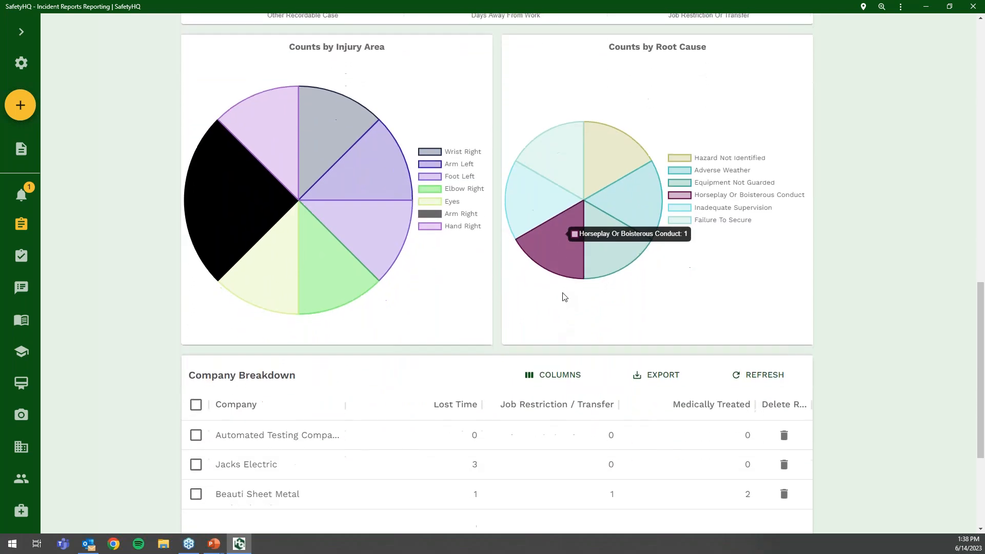
{"action": "scroll", "coordinate": [393, 356], "scroll_direction": "down", "scroll_amount": 3}
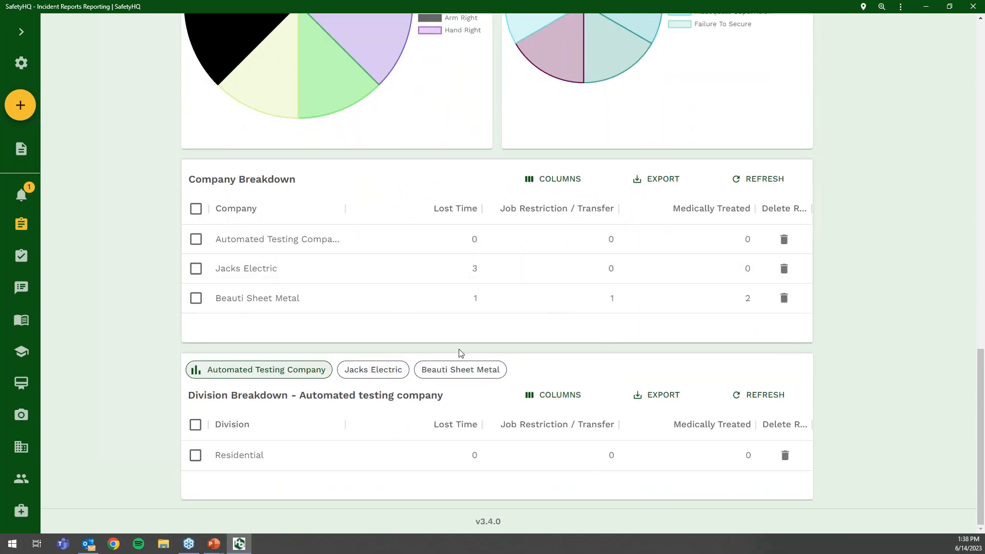
{"action": "scroll", "coordinate": [432, 357], "scroll_direction": "up", "scroll_amount": 1}
{"action": "scroll", "coordinate": [432, 356], "scroll_direction": "up", "scroll_amount": 5}
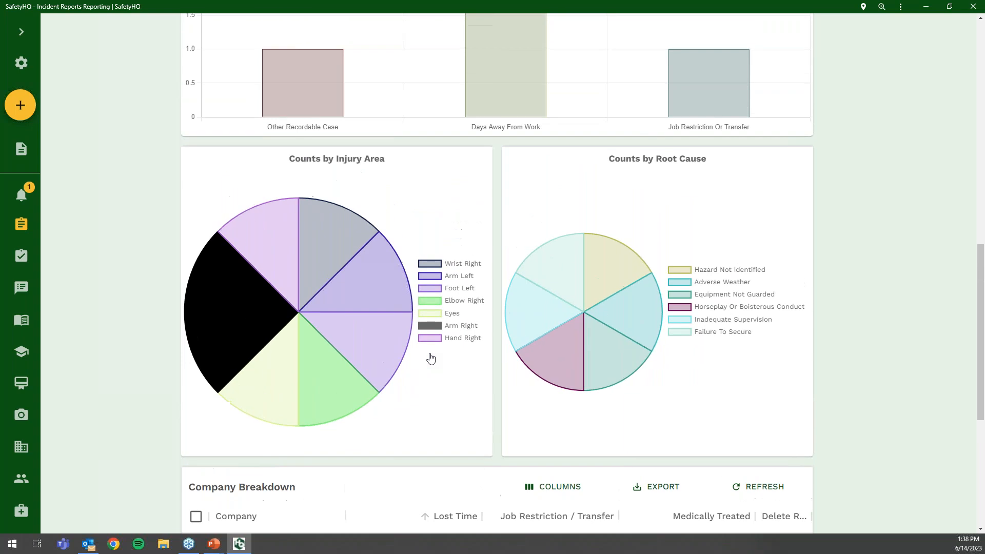
{"action": "scroll", "coordinate": [358, 300], "scroll_direction": "up", "scroll_amount": 12}
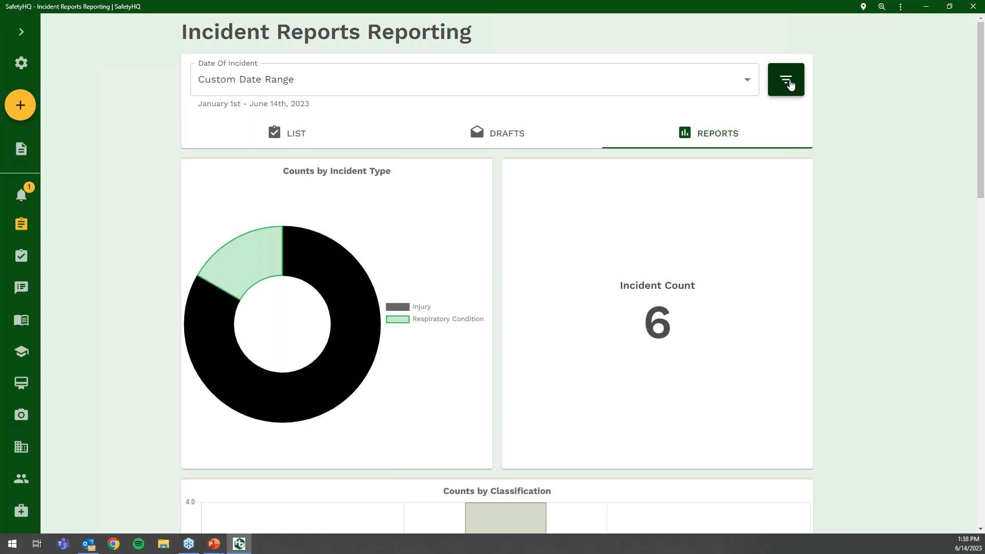
- Generate the 2022 OSHA 300A summary, then return to the incident charts with navigation expanded
{"action": "left_click", "coordinate": [23, 155]}
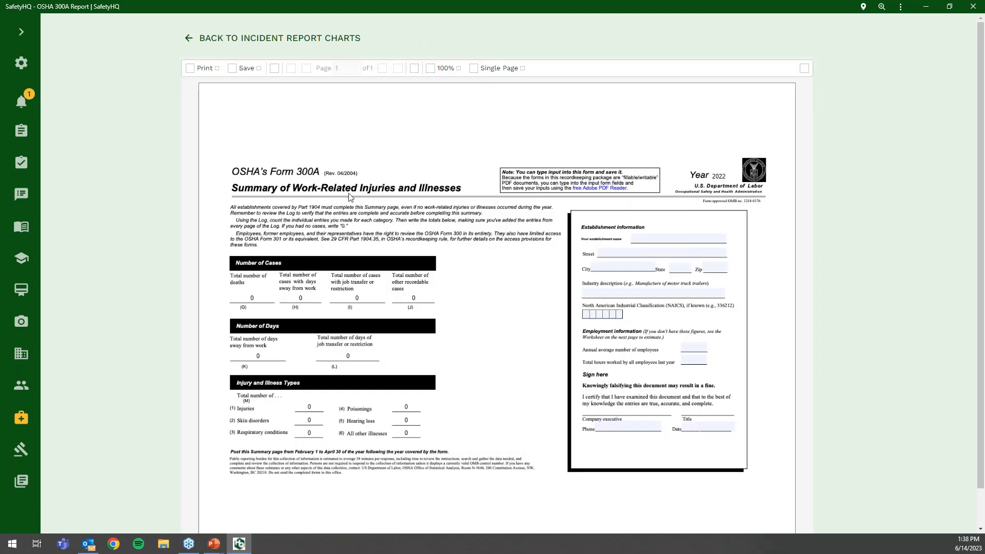
{"action": "left_click", "coordinate": [237, 41]}
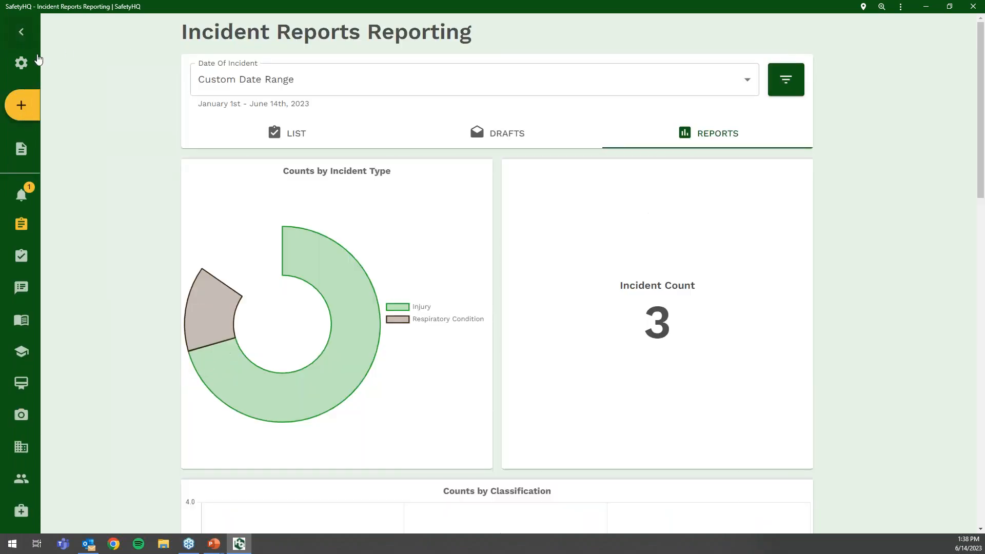
{"action": "left_click", "coordinate": [22, 36]}
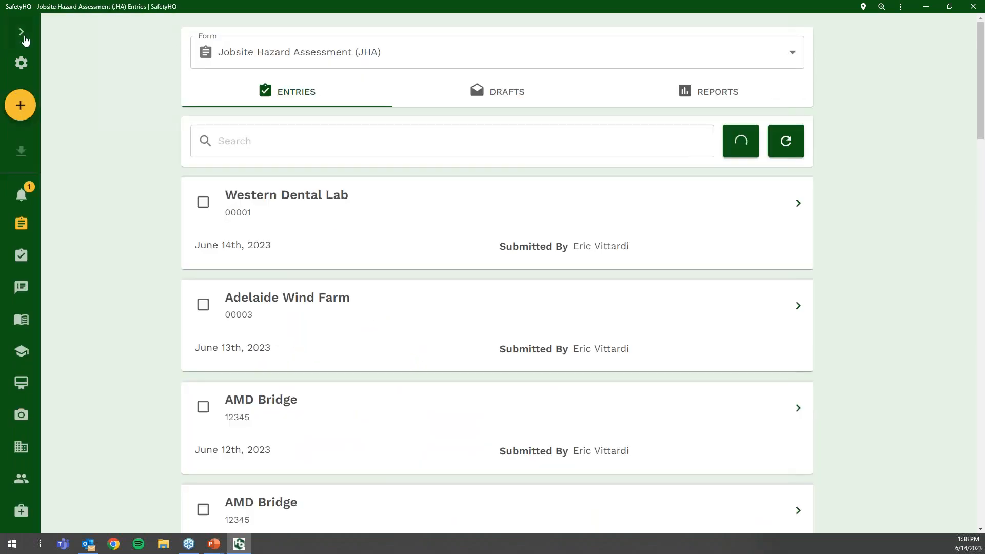
- Show the Forms entries and available forms list, then advance the slideshow to the closing slide
{"action": "left_click", "coordinate": [23, 38]}
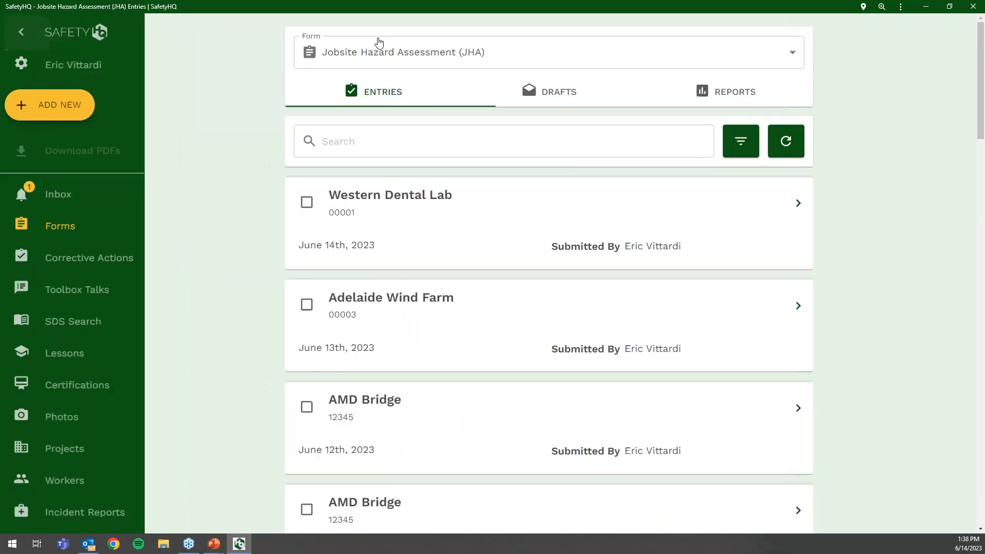
{"action": "left_click", "coordinate": [422, 53]}
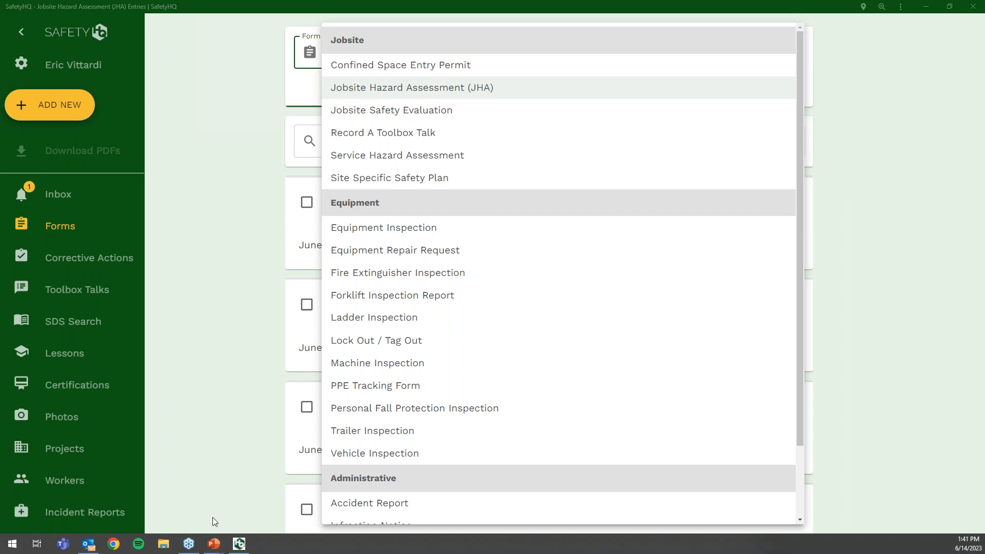
{"action": "mouse_move", "coordinate": [214, 543]}
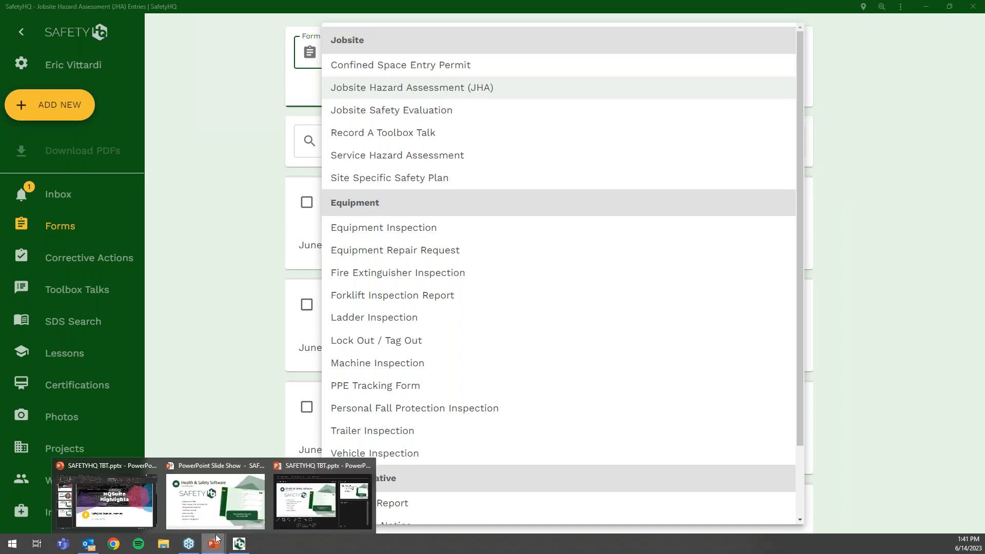
{"action": "left_click", "coordinate": [189, 511]}
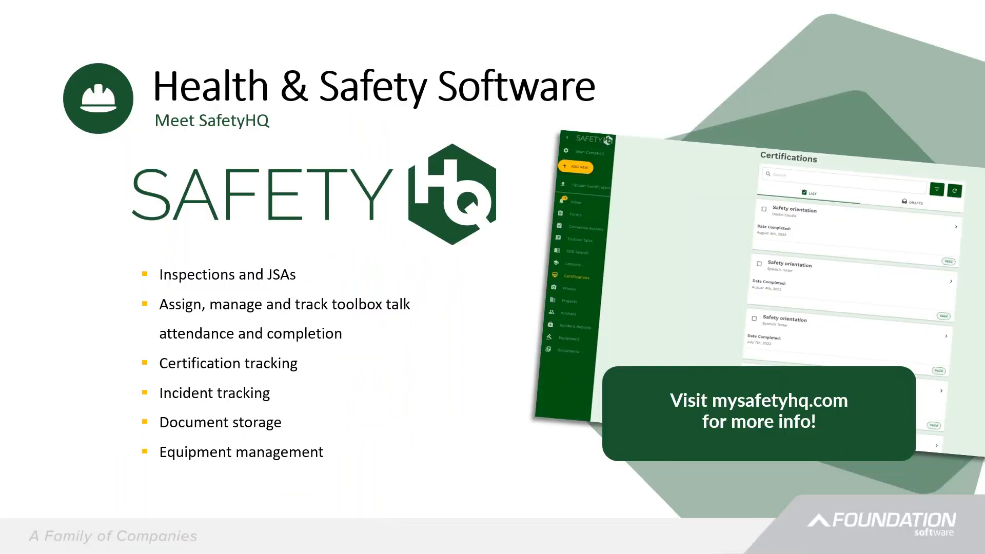
{"action": "left_click", "coordinate": [357, 430]}
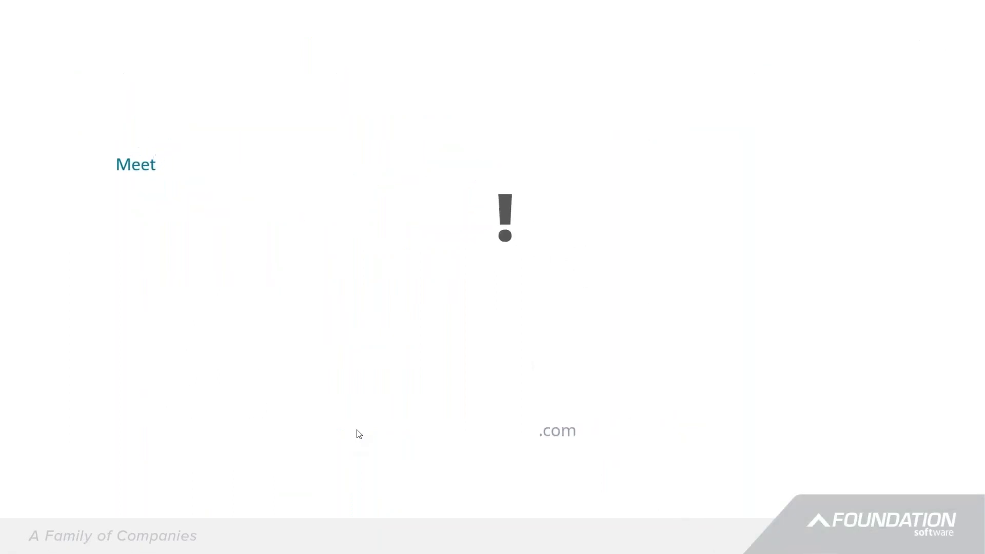